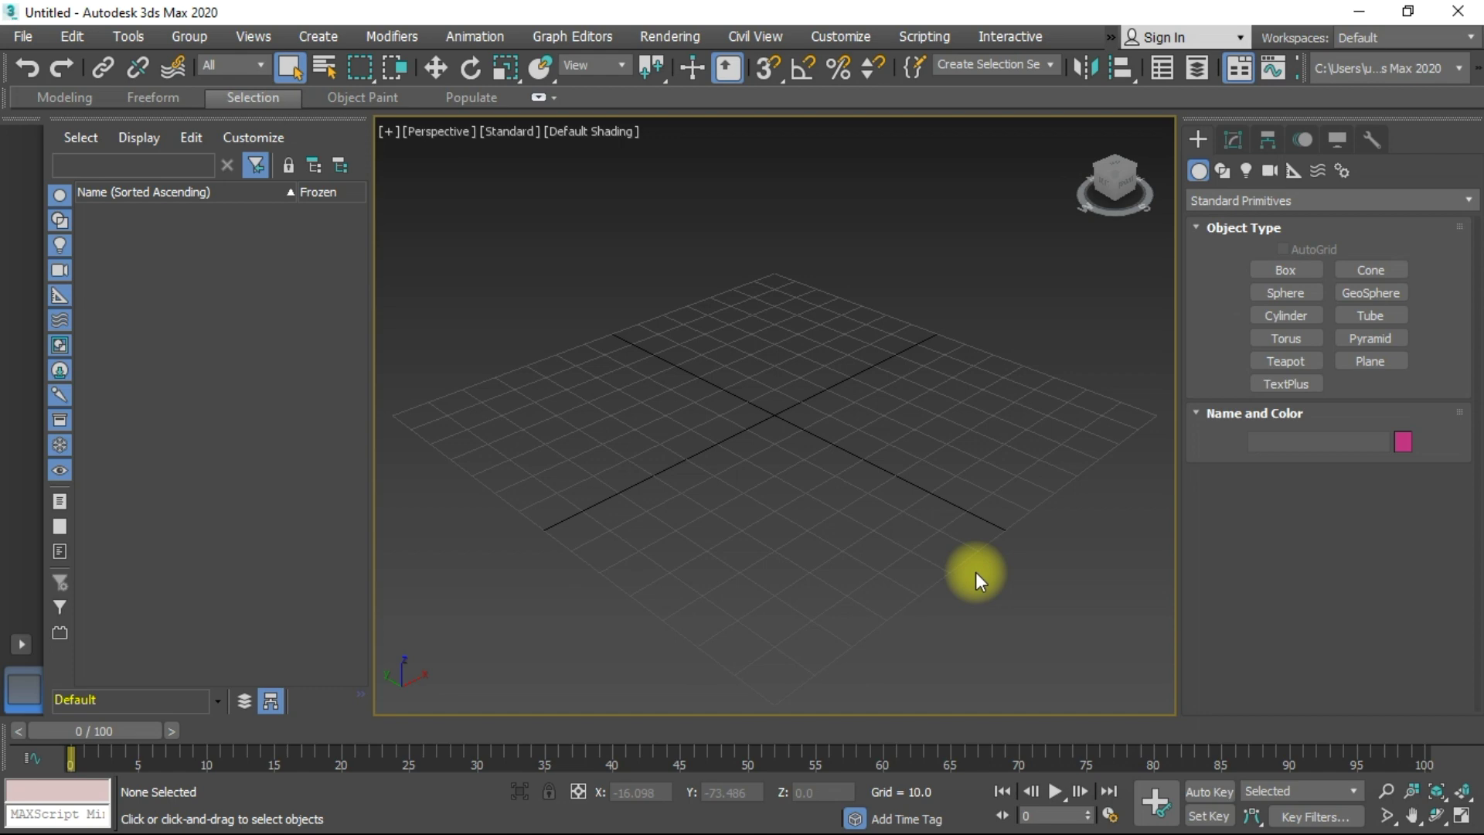
Switch to Microsoft Store, search for "3d" and open the 3D Builder app page
{"action": "key", "text": "super"}
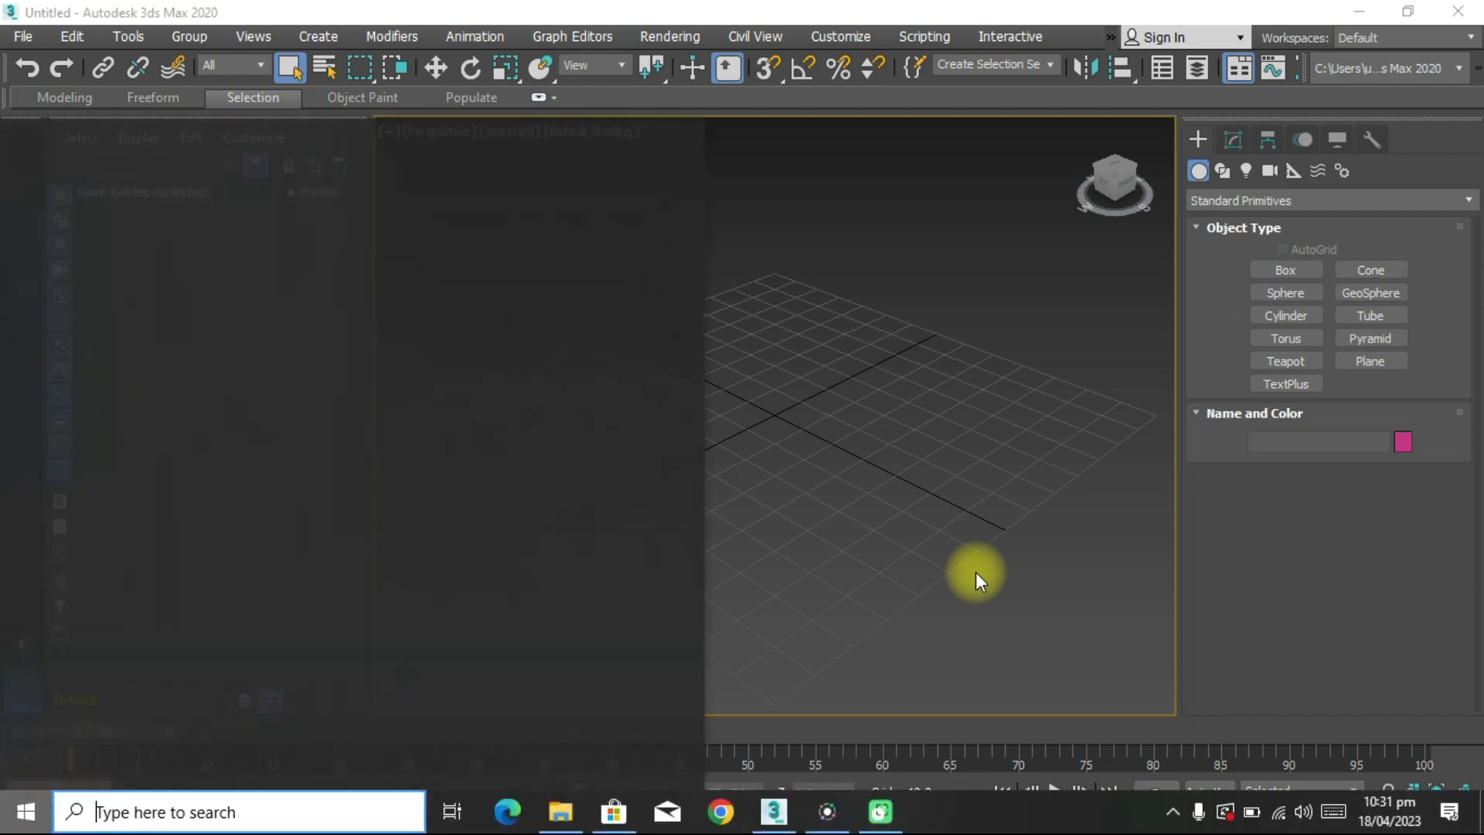
{"action": "left_click", "coordinate": [616, 812]}
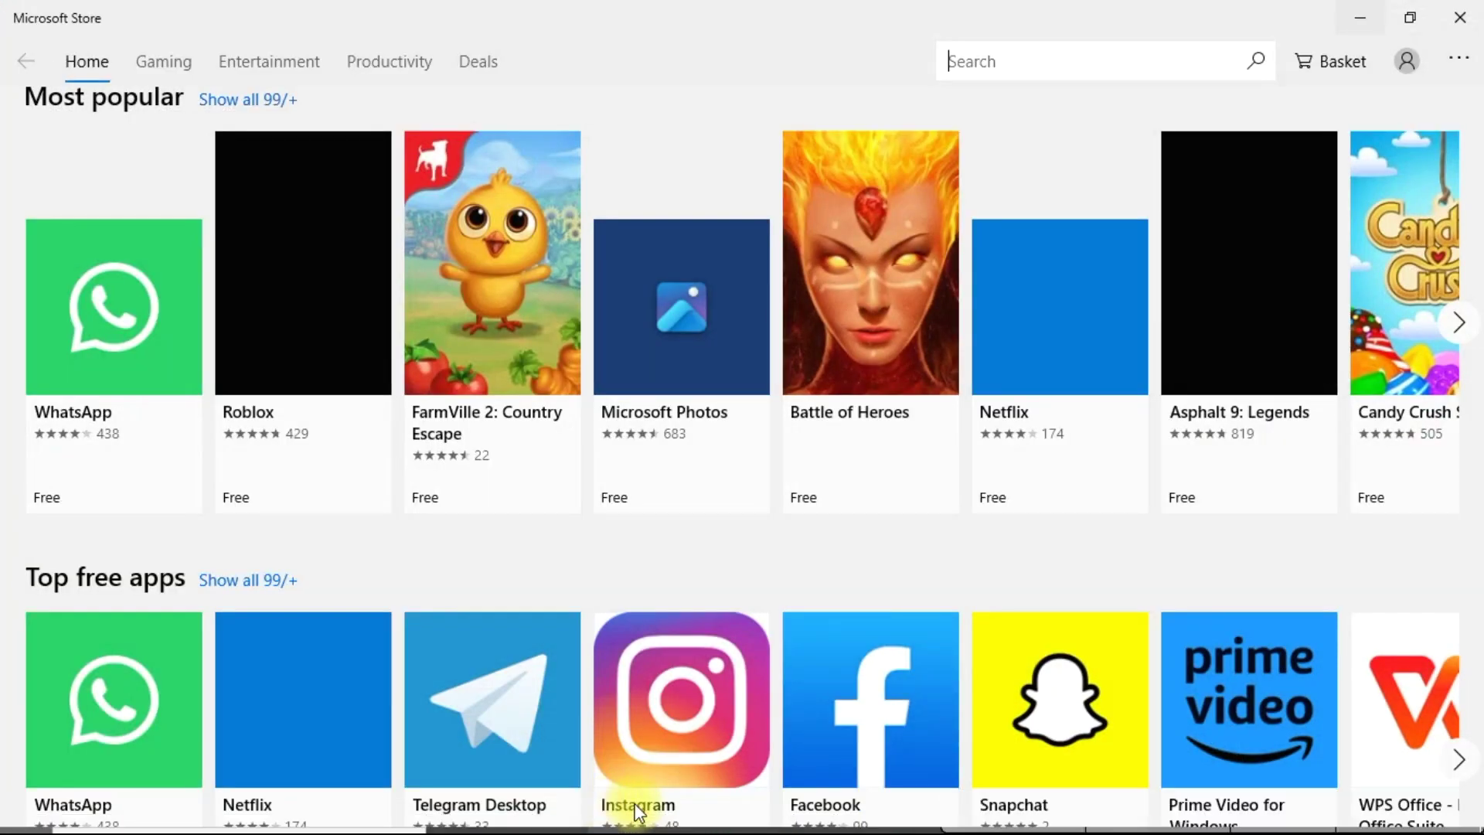
{"action": "left_click", "coordinate": [1226, 60]}
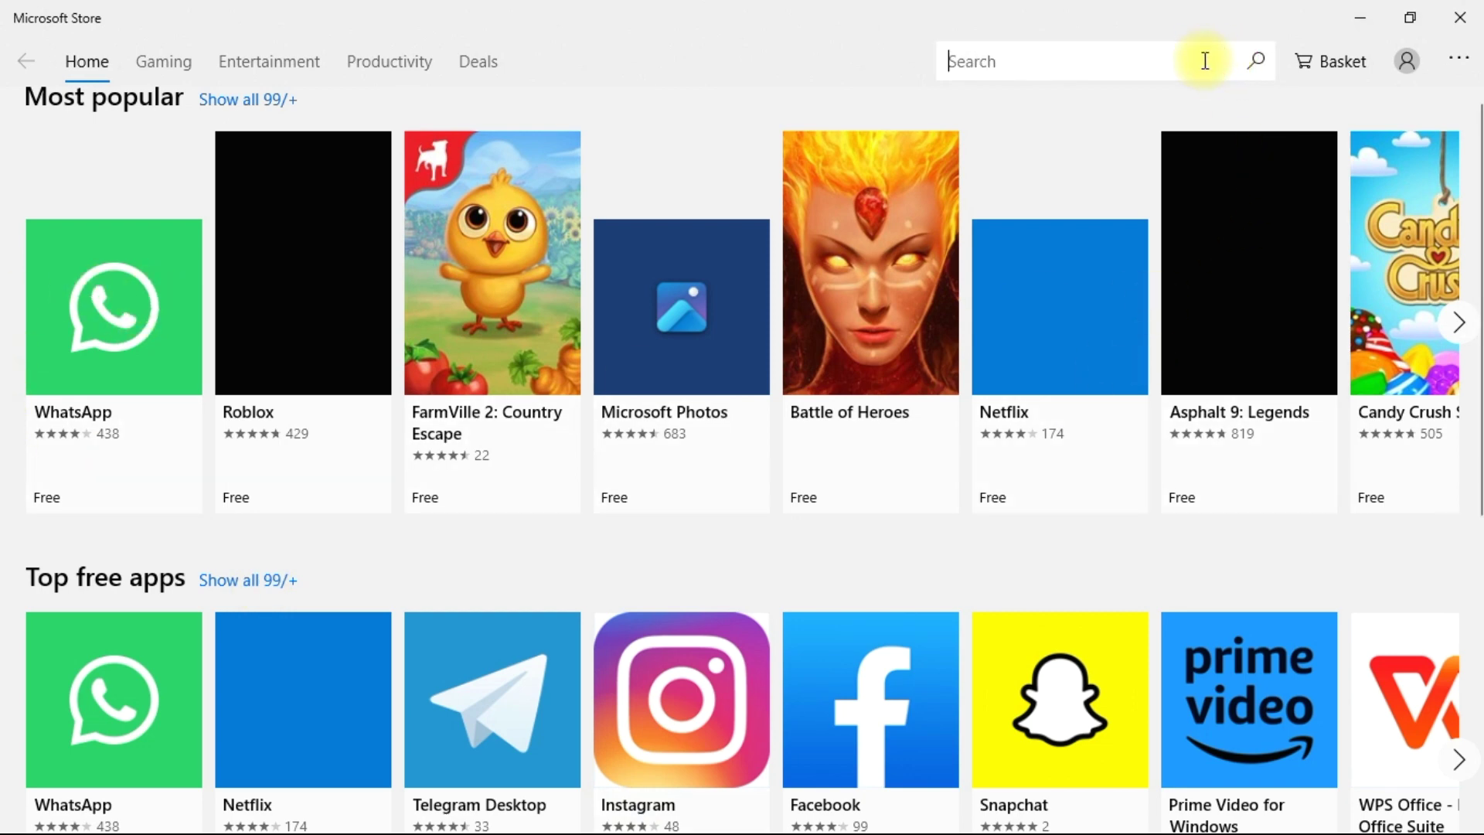
{"action": "type", "text": "3d"}
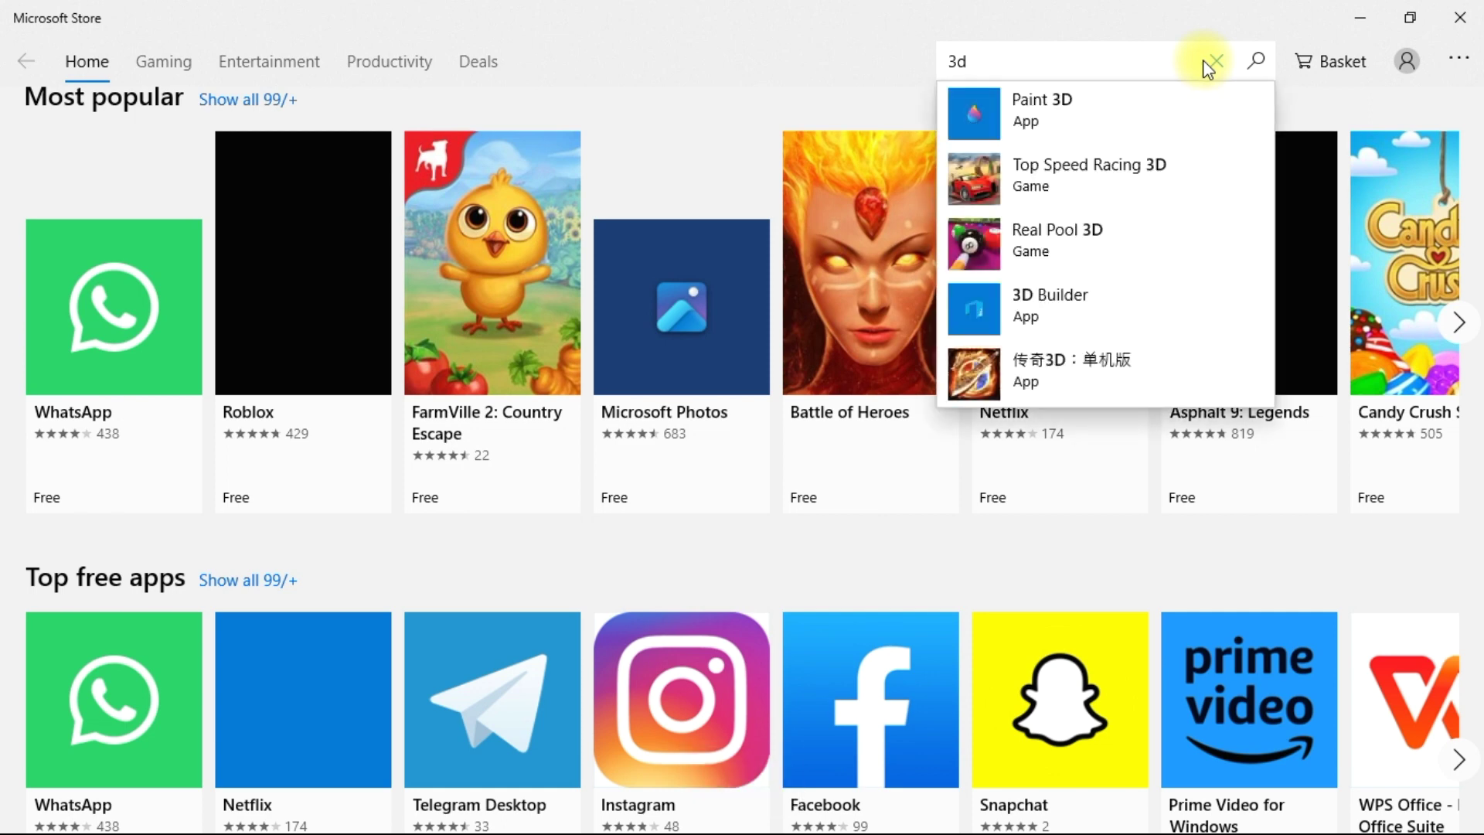
{"action": "left_click", "coordinate": [1107, 321]}
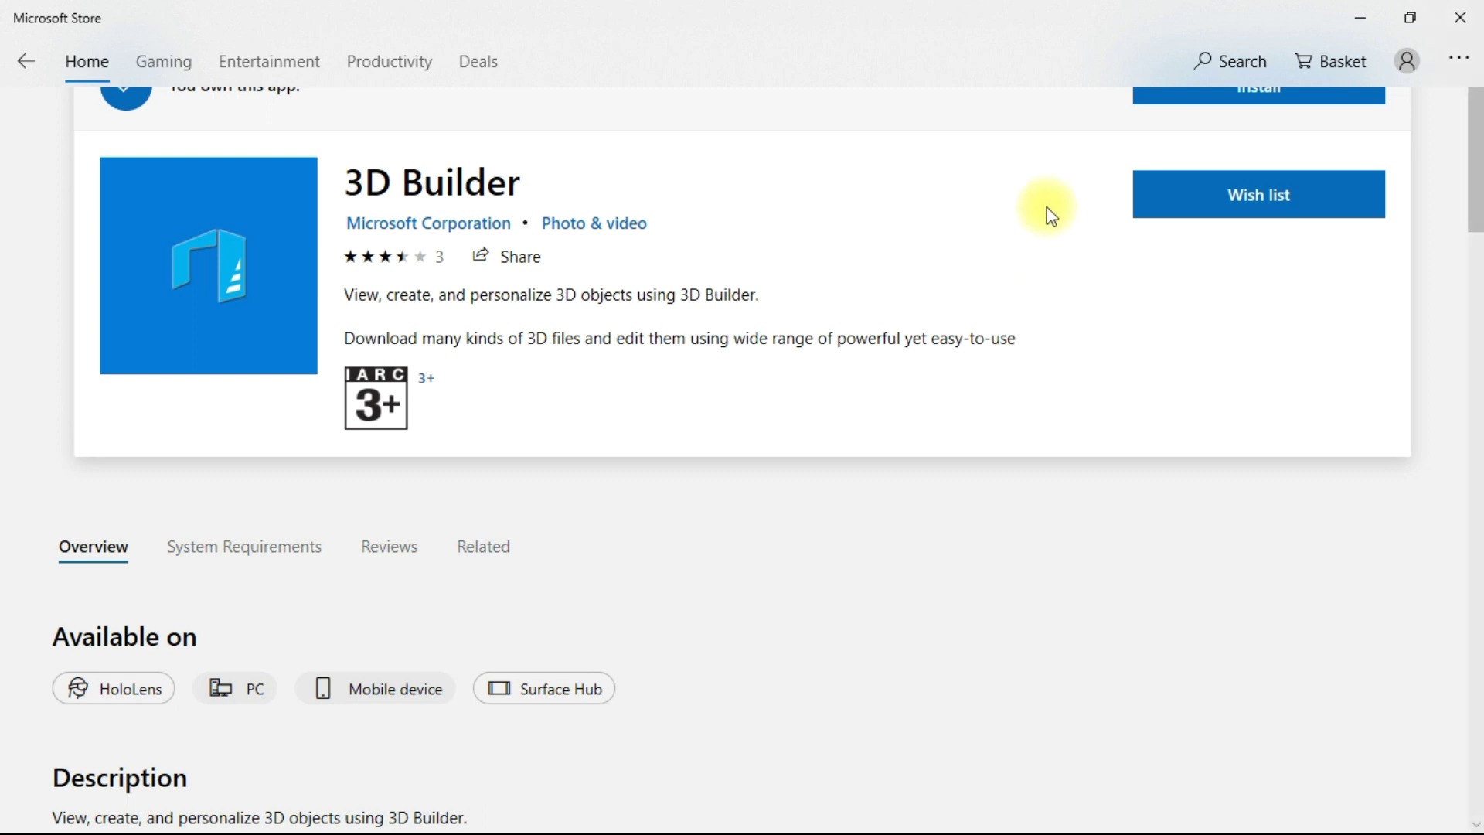
Look over the 3D Builder store page and its install option, return to the store's home page and minimize the store
{"action": "left_click_drag", "start_coordinate": [904, 239], "coordinate": [1042, 331]}
{"action": "left_click", "coordinate": [1170, 364]}
{"action": "left_click_drag", "start_coordinate": [1477, 154], "coordinate": [1407, 34]}
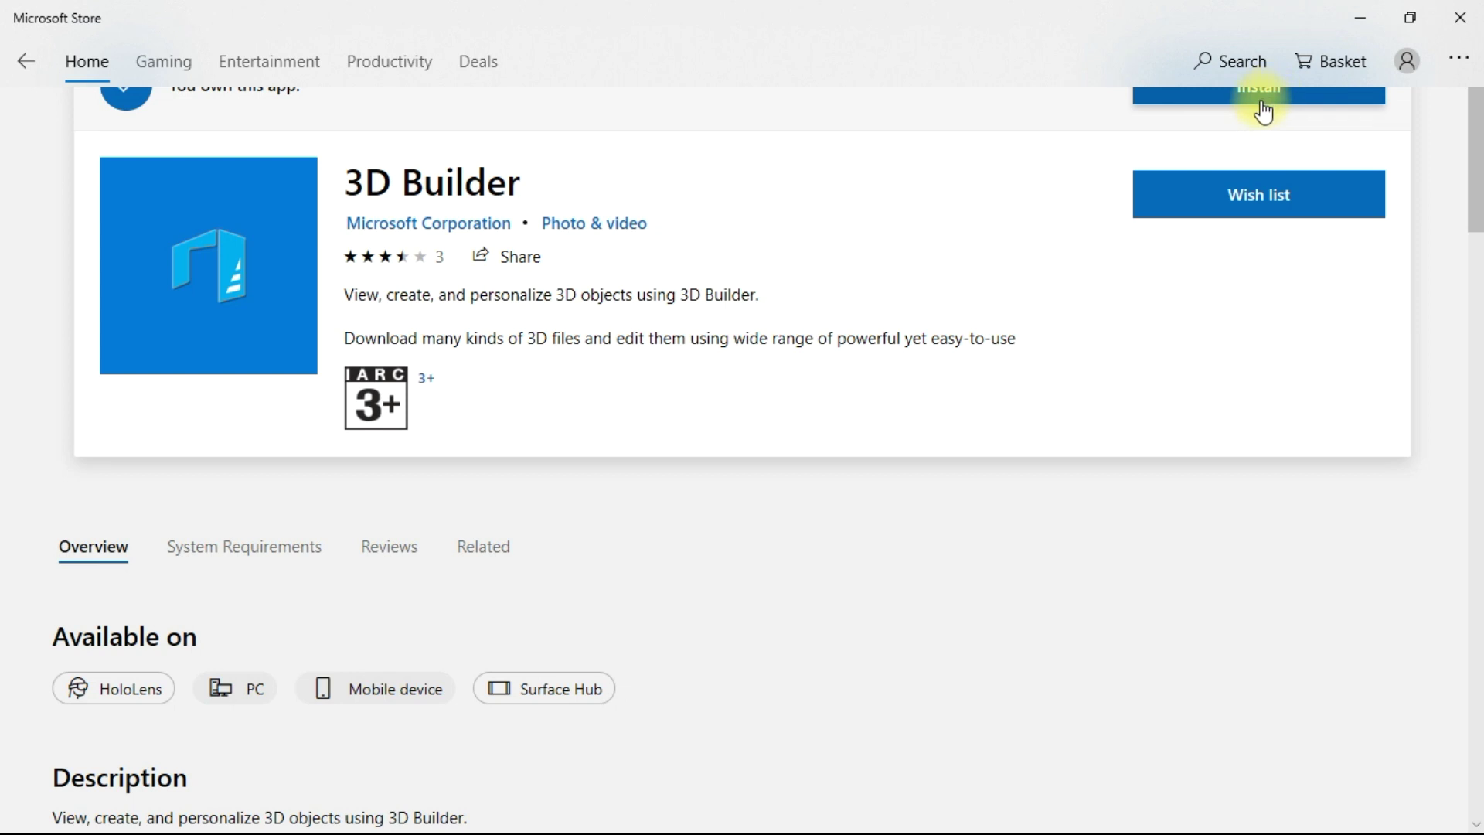
{"action": "left_click", "coordinate": [224, 240]}
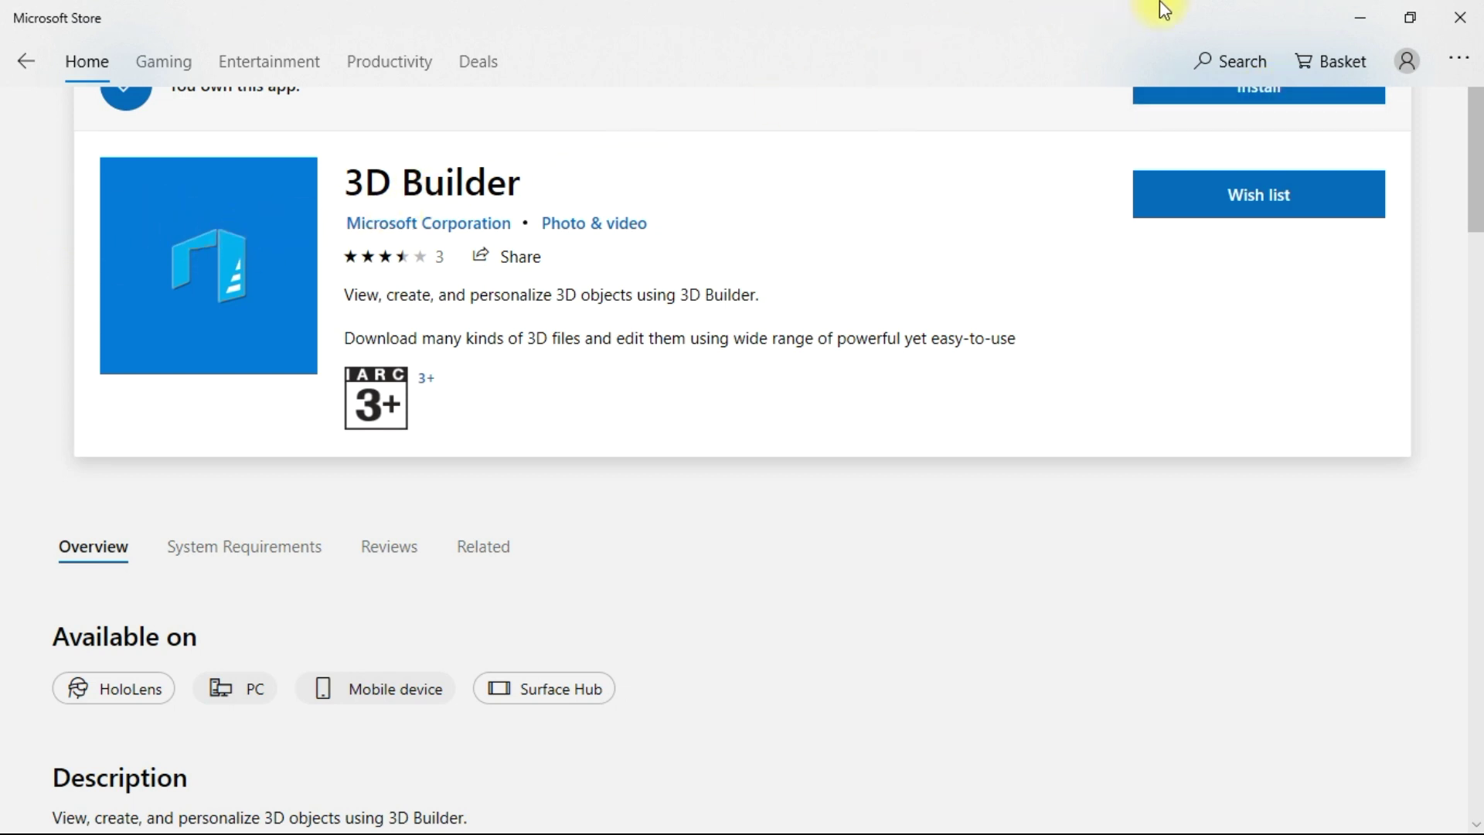
{"action": "left_click", "coordinate": [23, 60]}
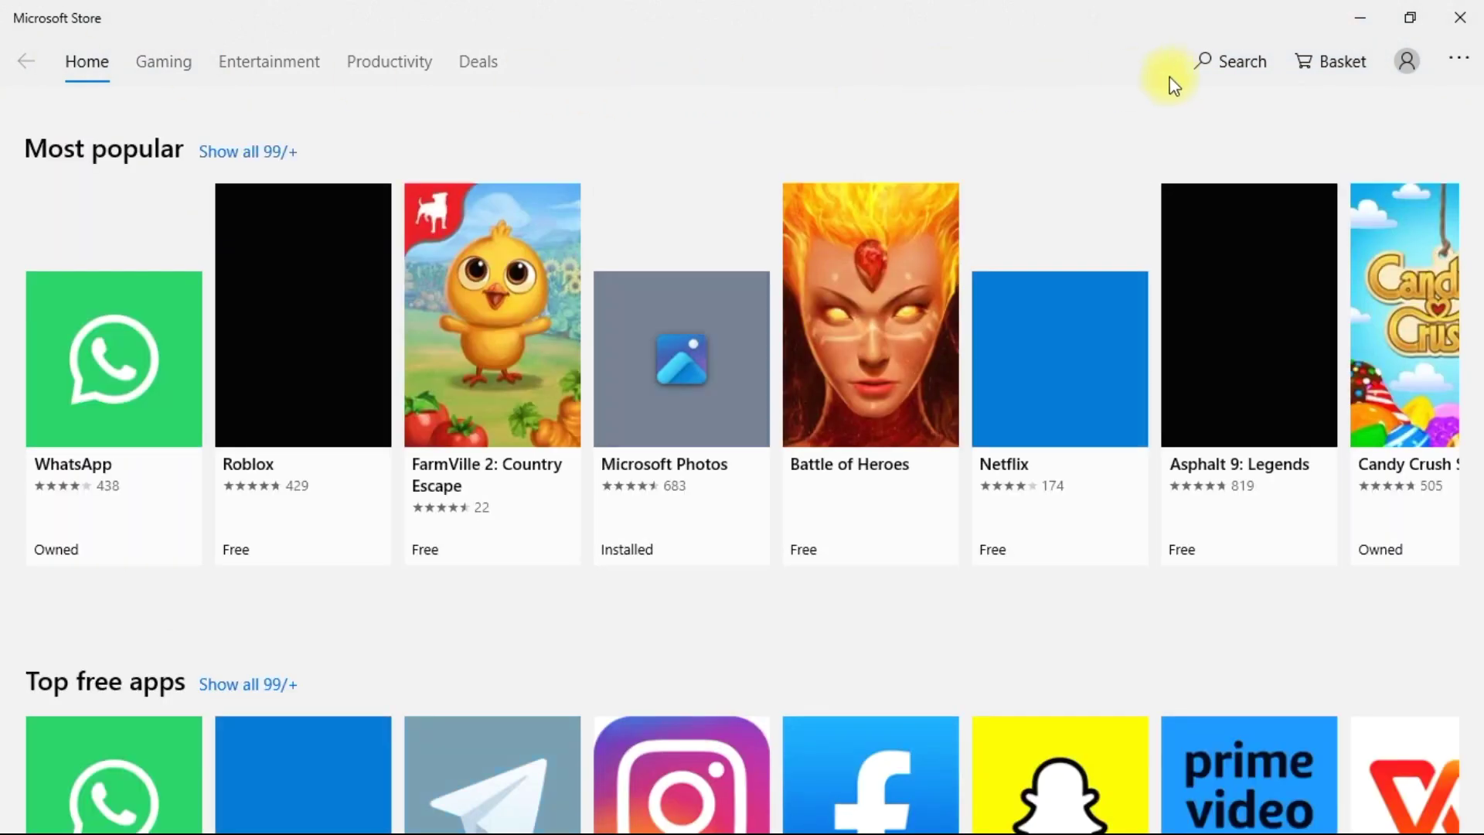
{"action": "left_click", "coordinate": [1349, 9]}
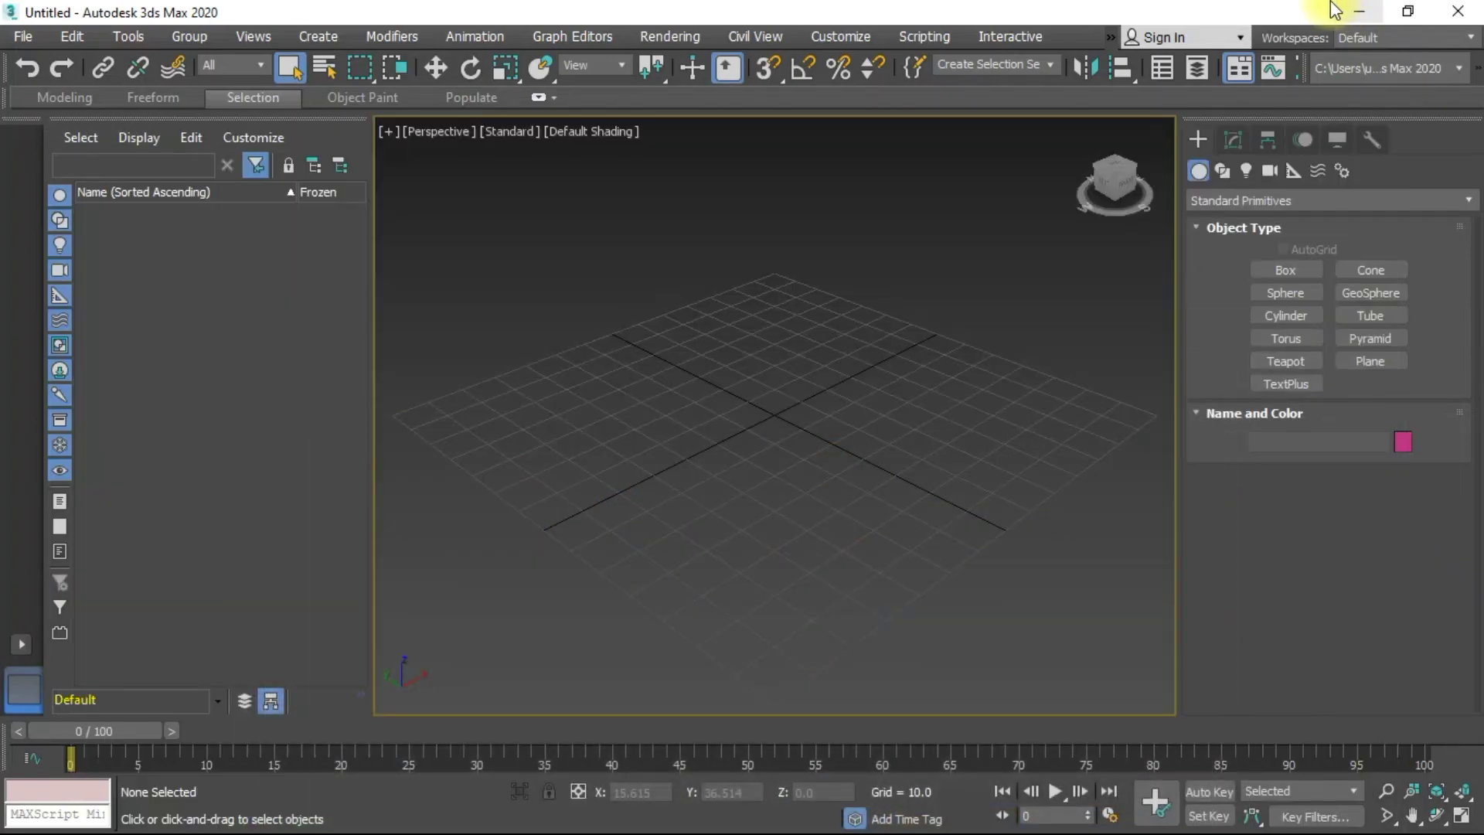
Find and launch the installed 3D Builder app, and start a new scene
{"action": "key", "text": "super"}
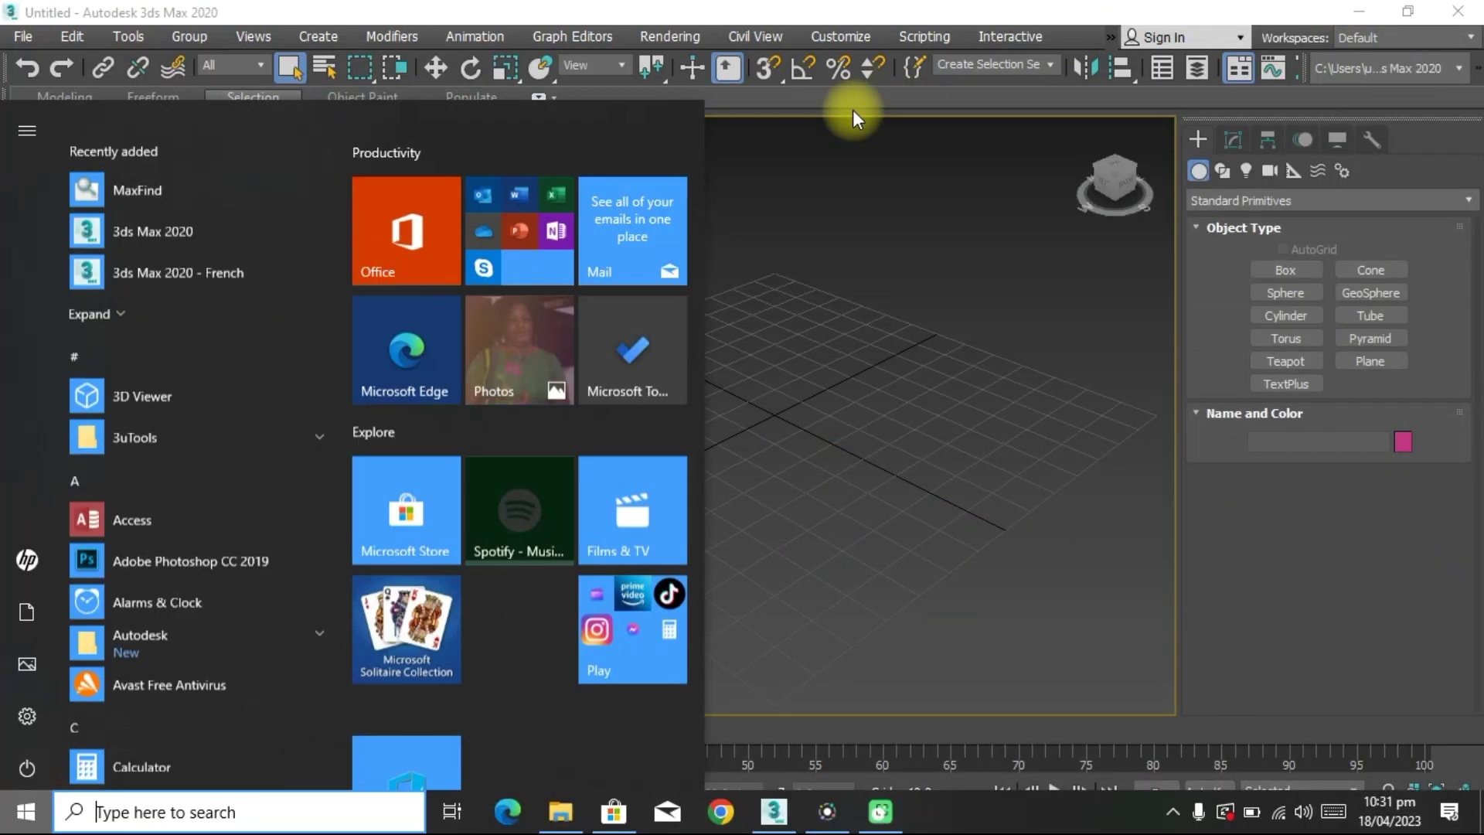
{"action": "type", "text": "3d bui"}
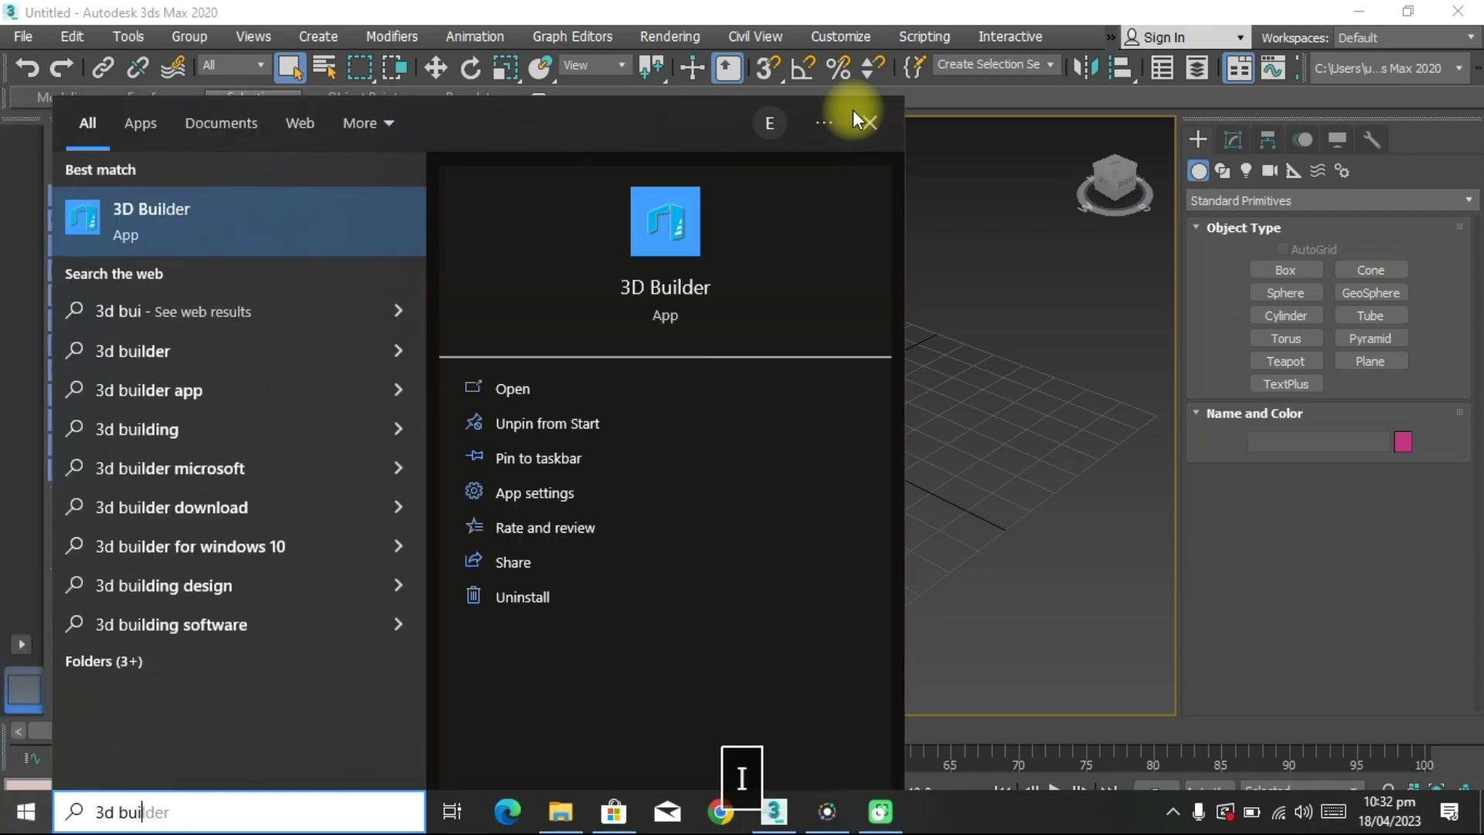
{"action": "key", "text": "Return"}
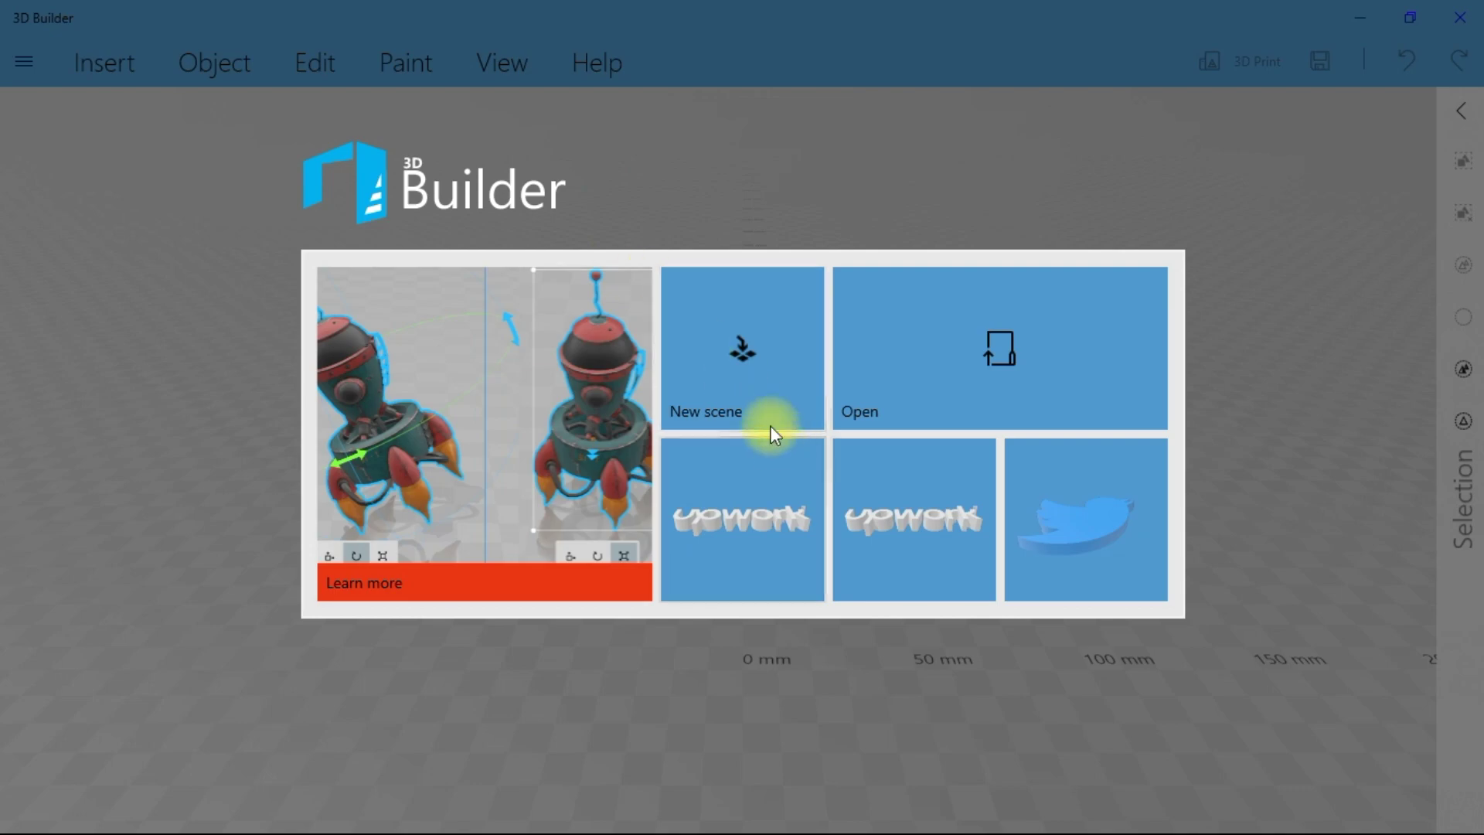
{"action": "left_click", "coordinate": [751, 394]}
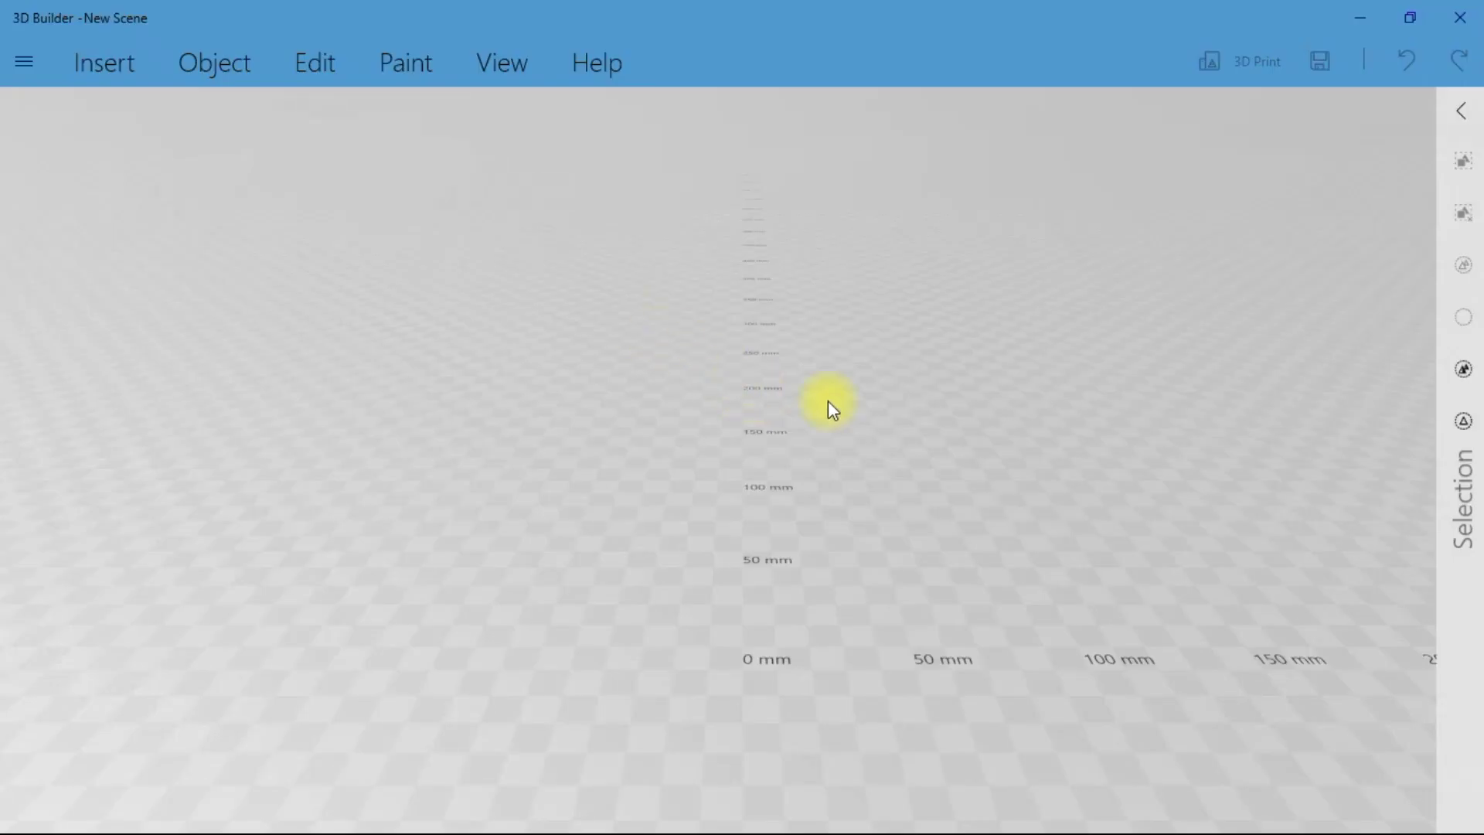
{"action": "left_click_drag", "start_coordinate": [911, 457], "coordinate": [1025, 438]}
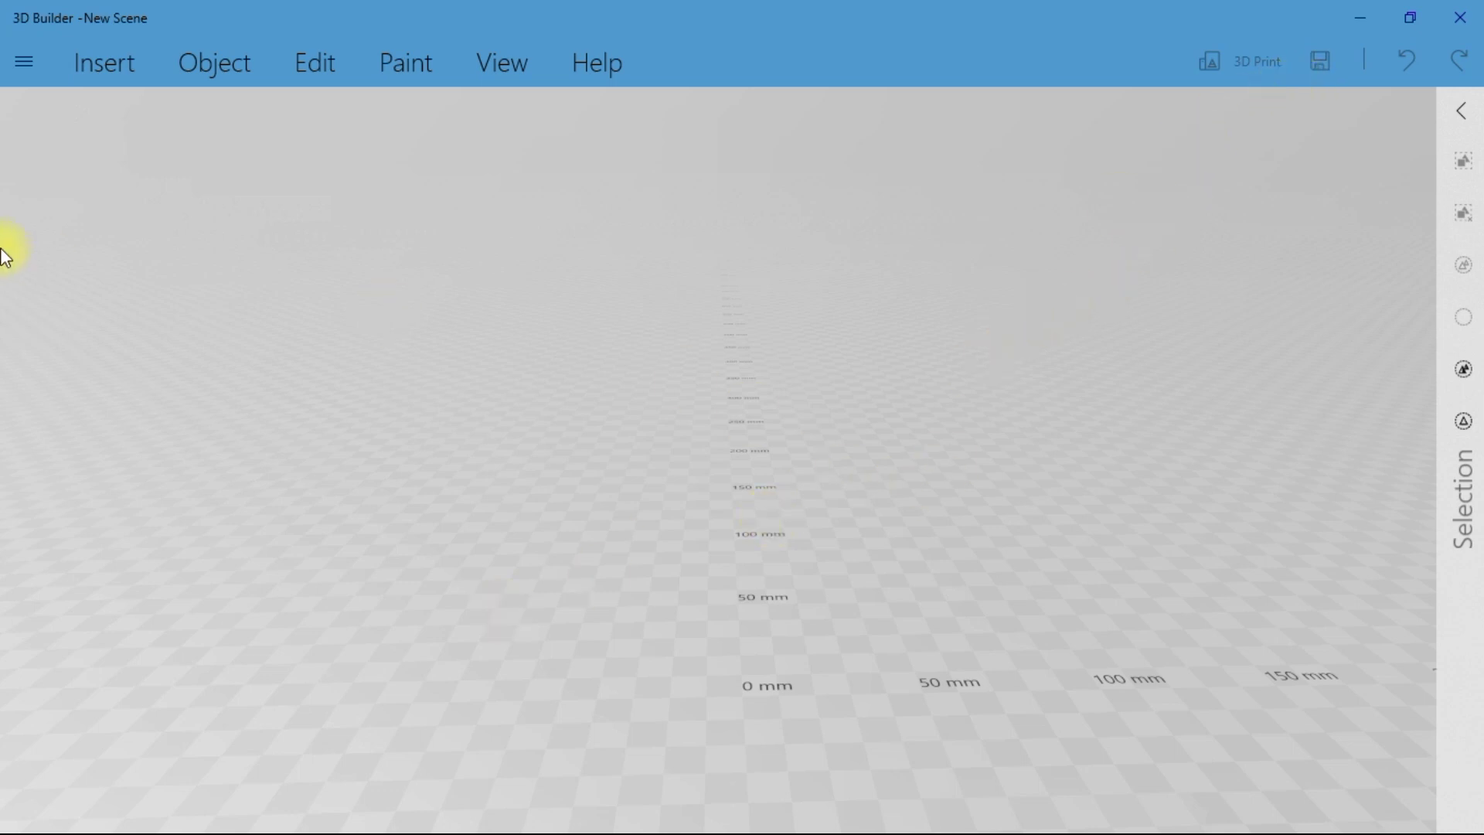
{"action": "left_click", "coordinate": [97, 67]}
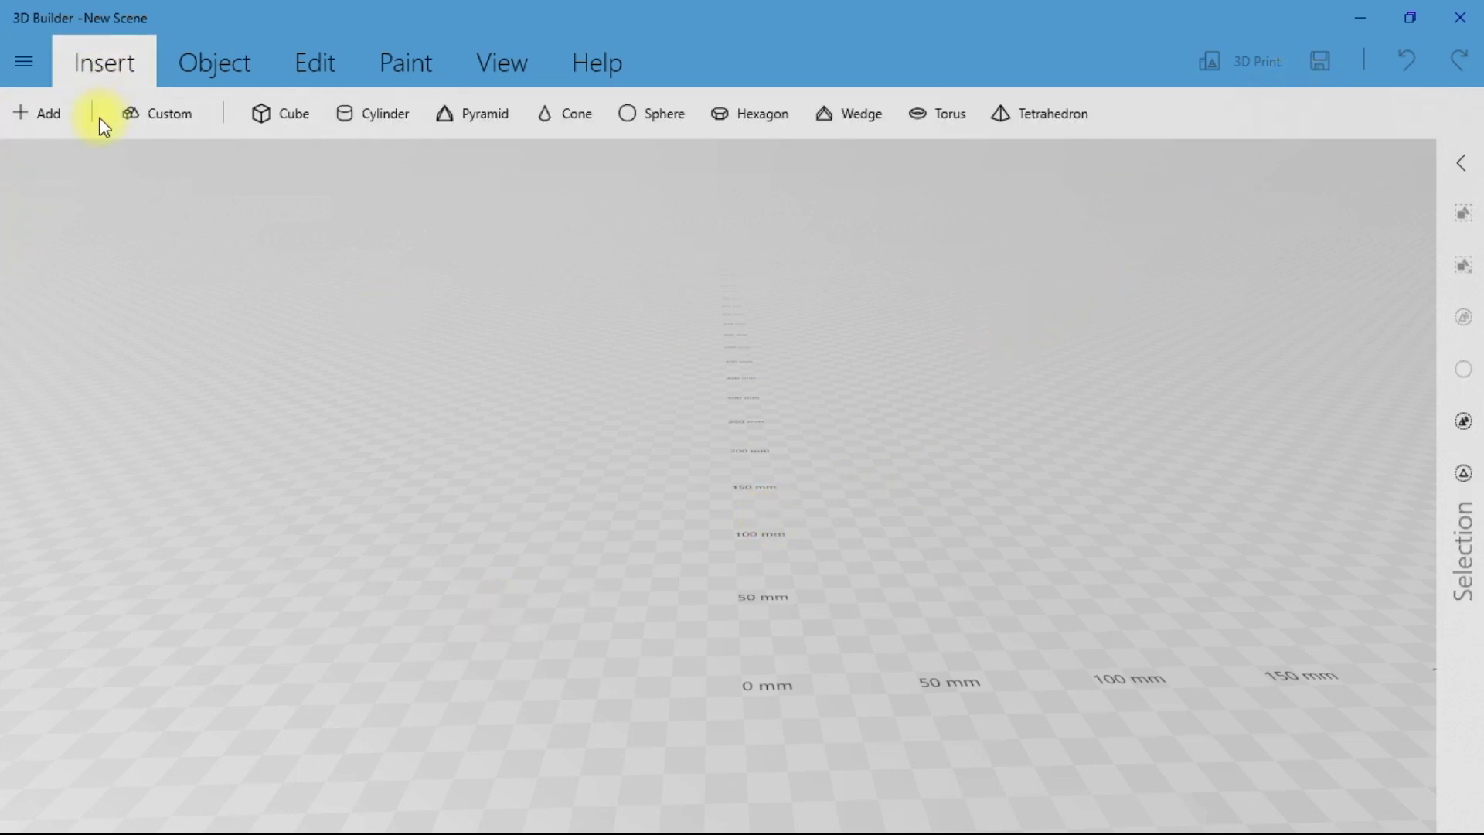
{"action": "left_click", "coordinate": [54, 116]}
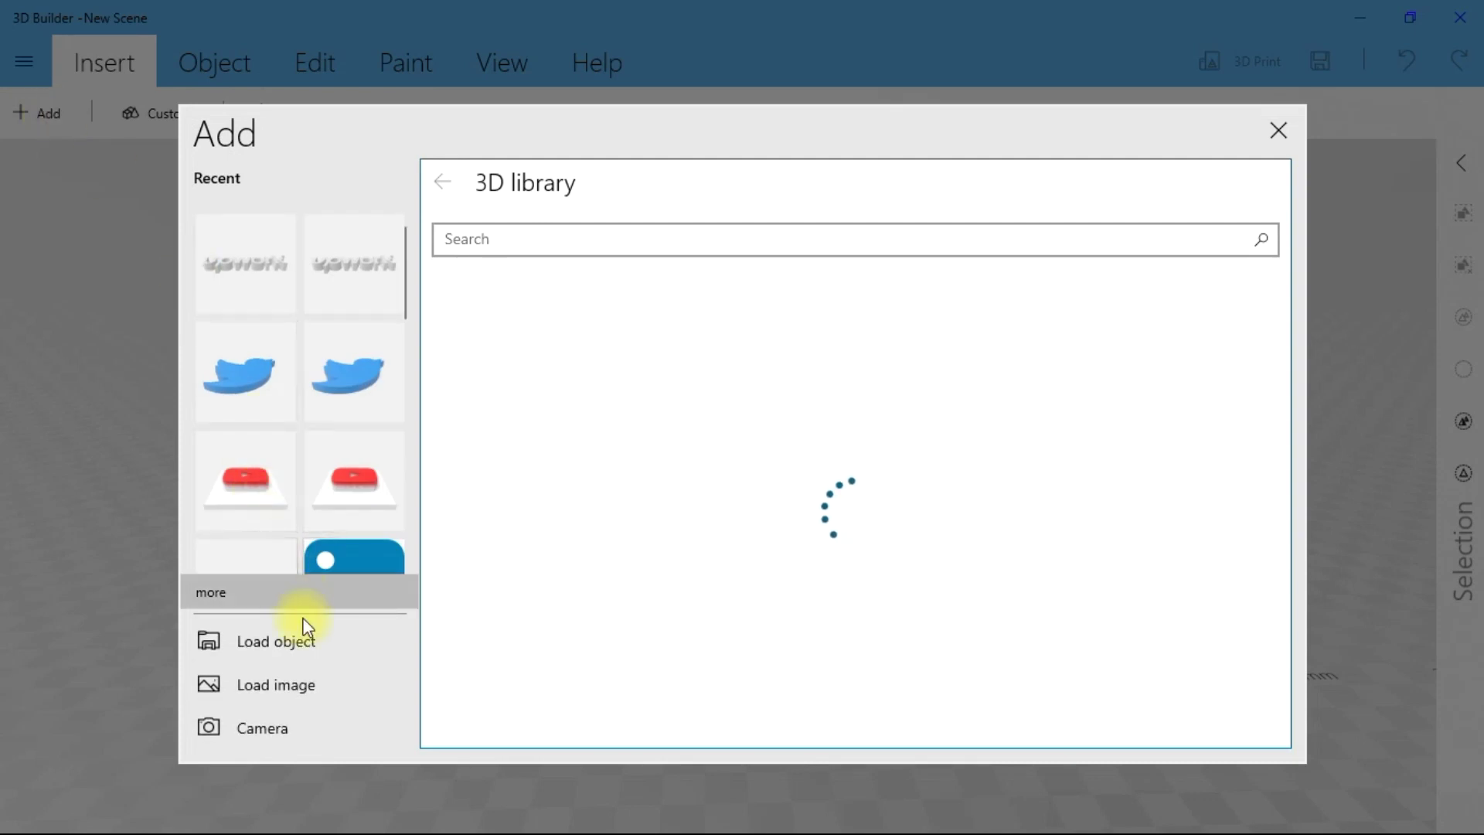
{"action": "left_click", "coordinate": [304, 683]}
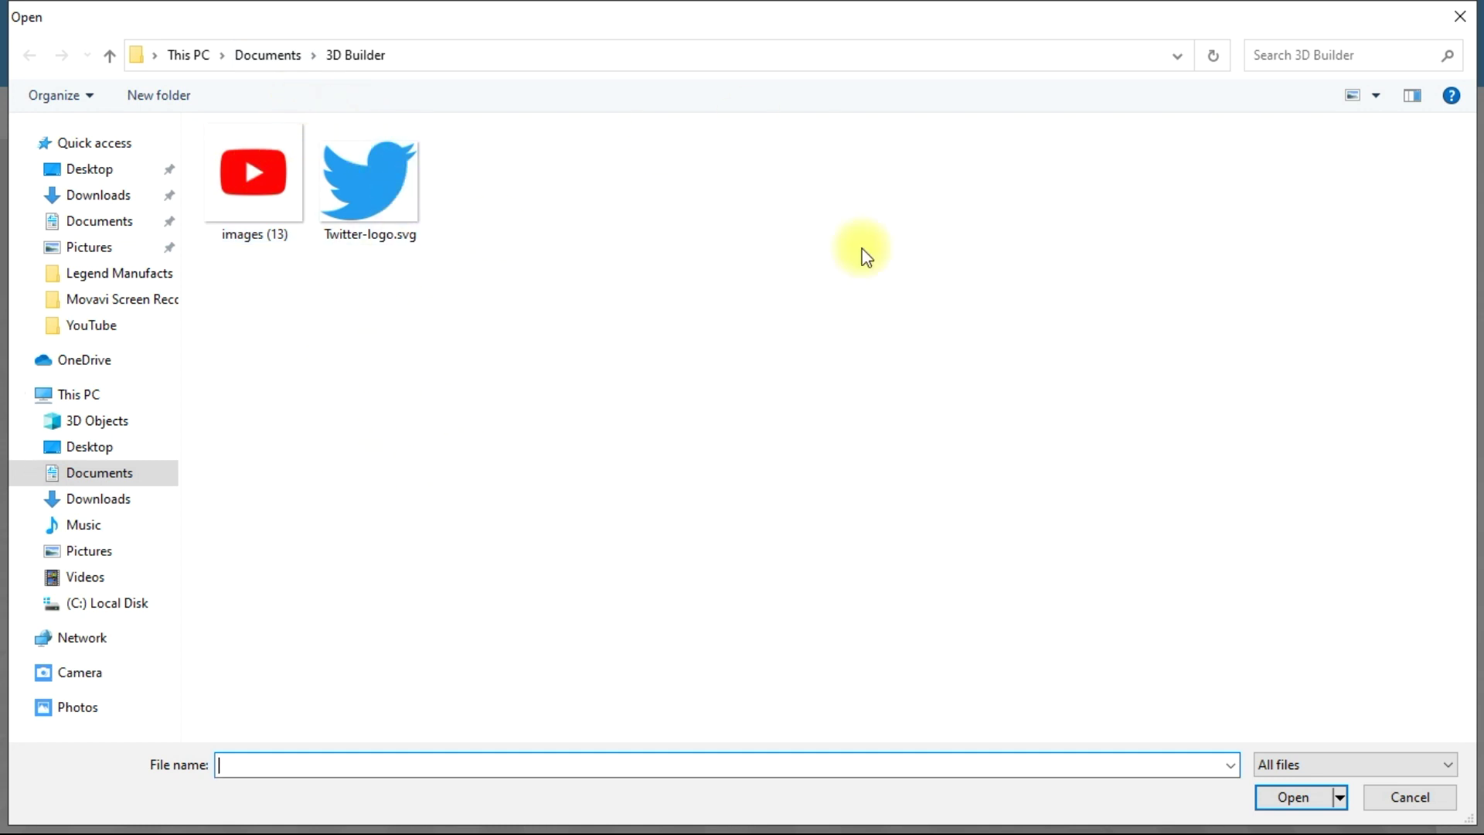
{"action": "left_click", "coordinate": [1448, 22]}
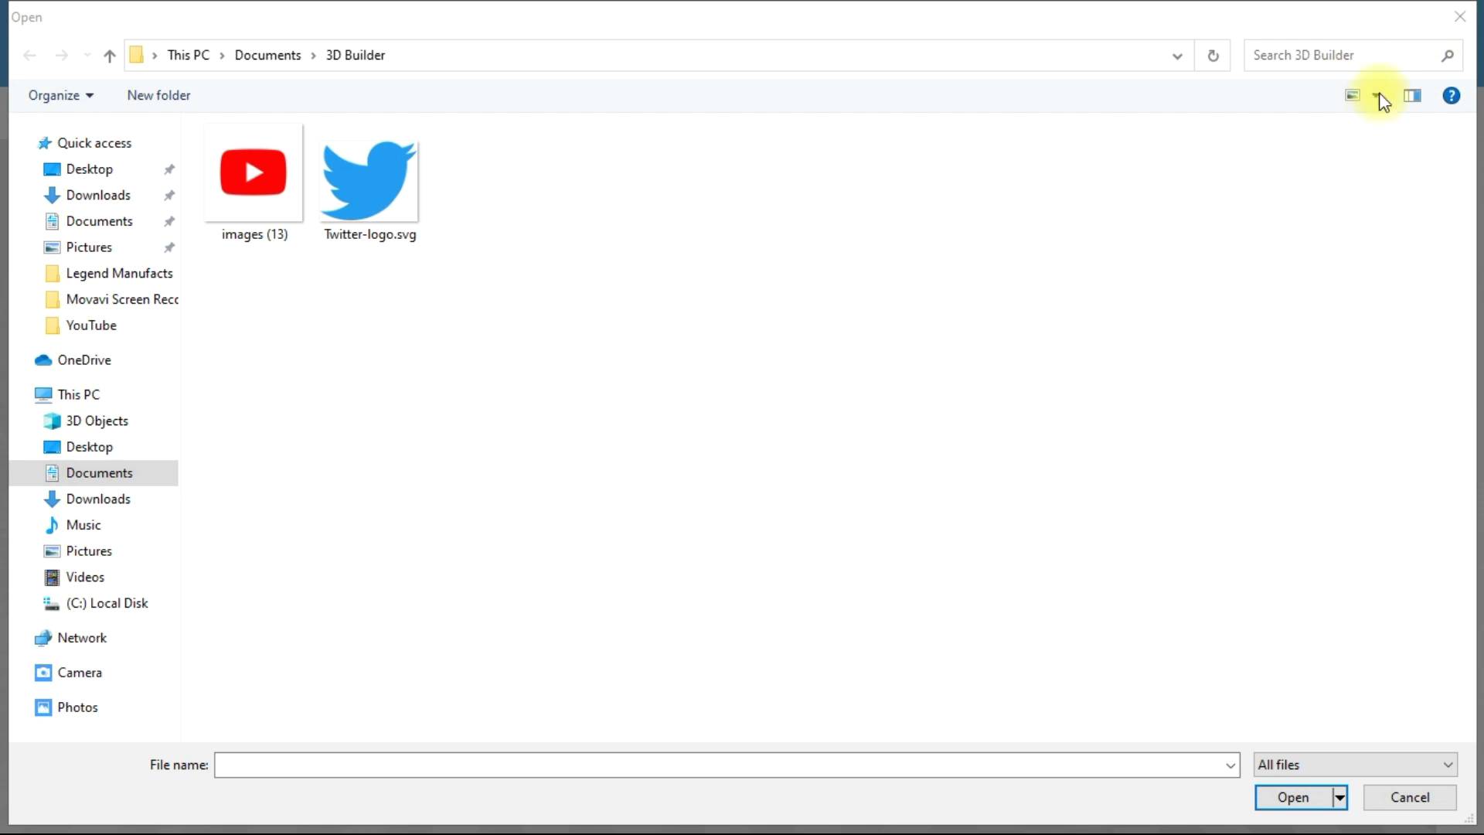
{"action": "left_click", "coordinate": [1458, 17]}
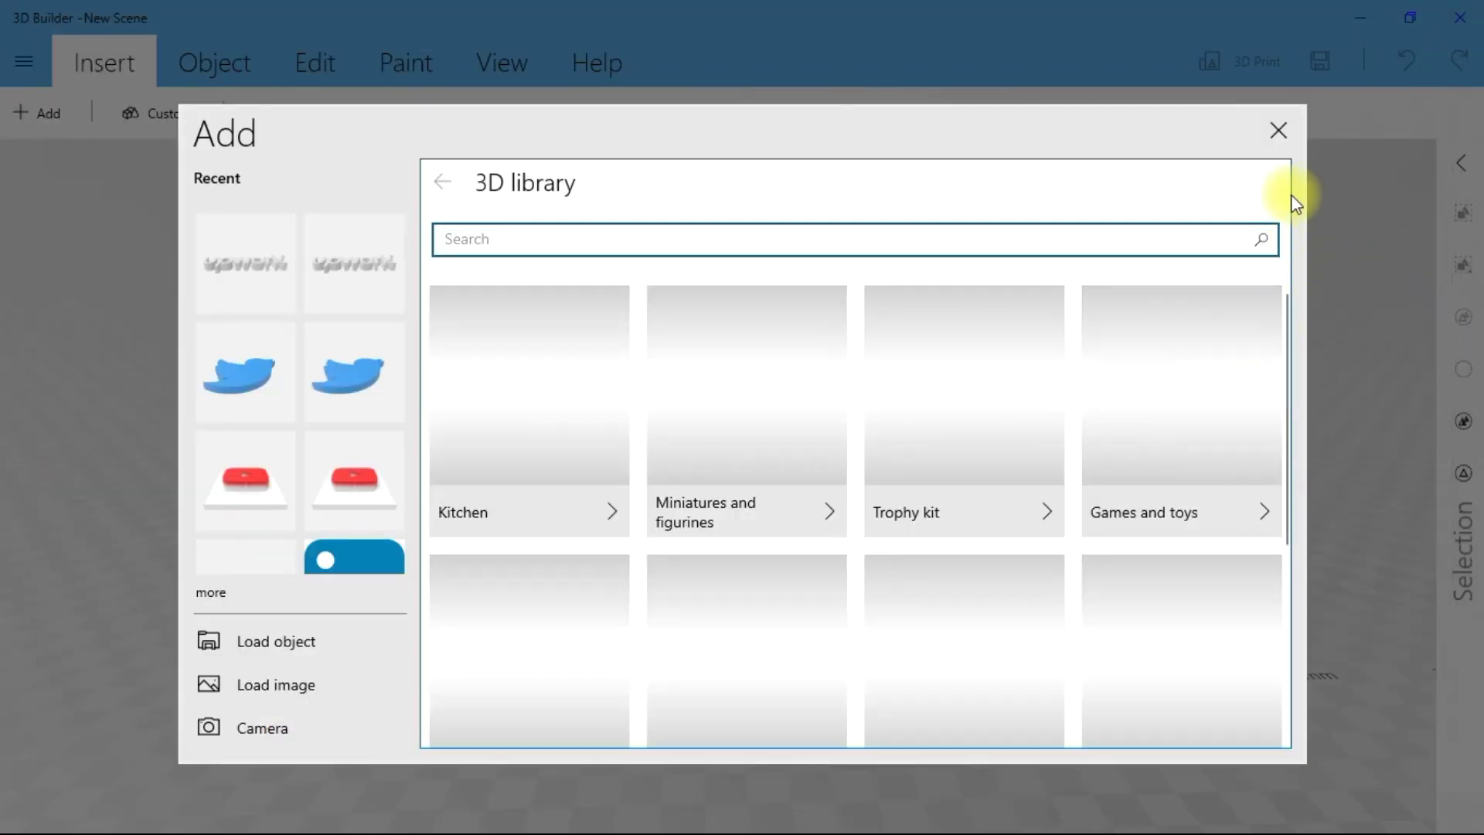
{"action": "left_click", "coordinate": [1278, 131]}
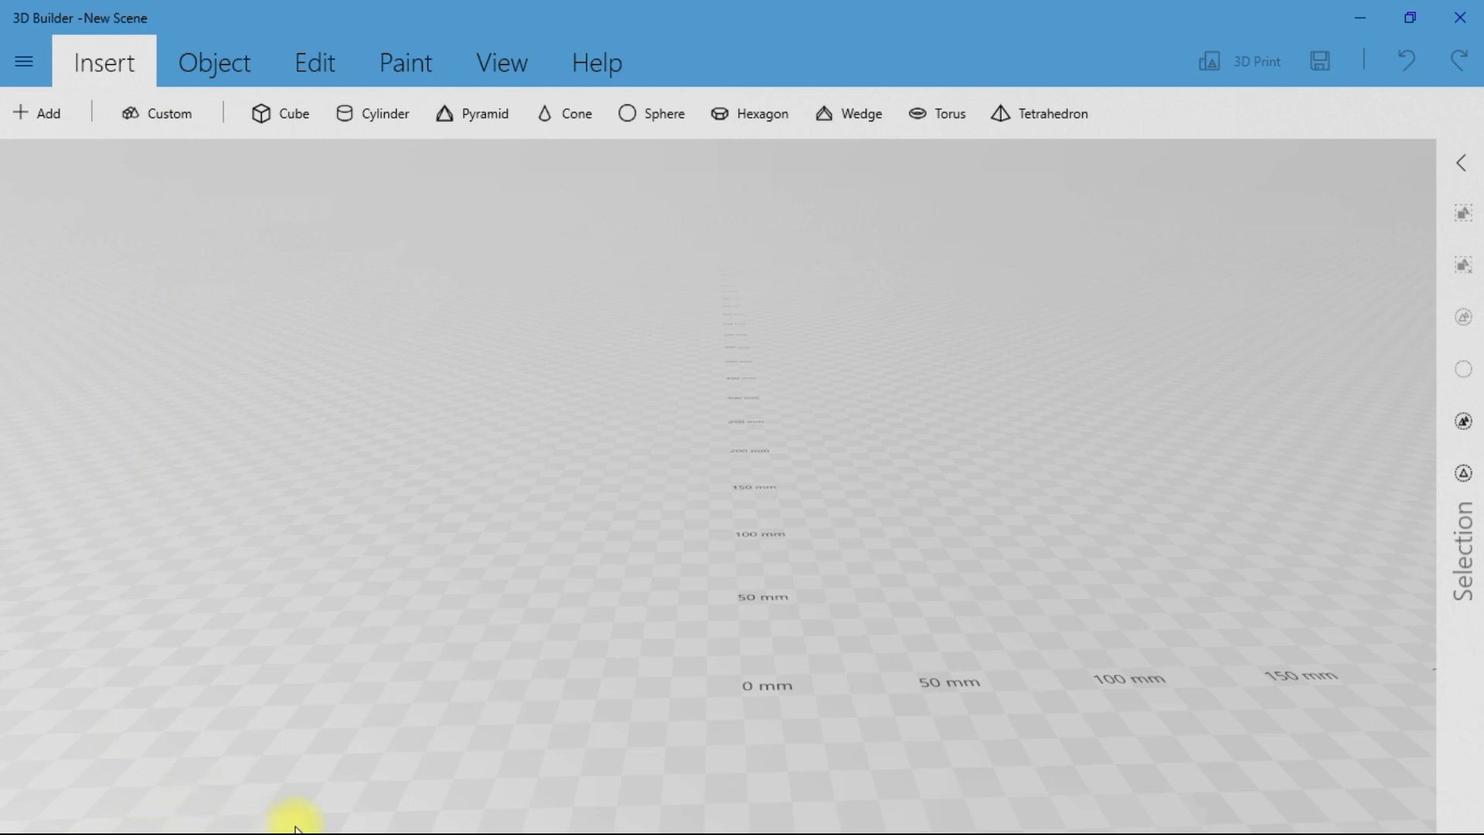
Bring Twitter-logo.svg from the Social media folder in File Explorer into the 3D Builder scene and minimize the folder window
{"action": "key", "text": "super"}
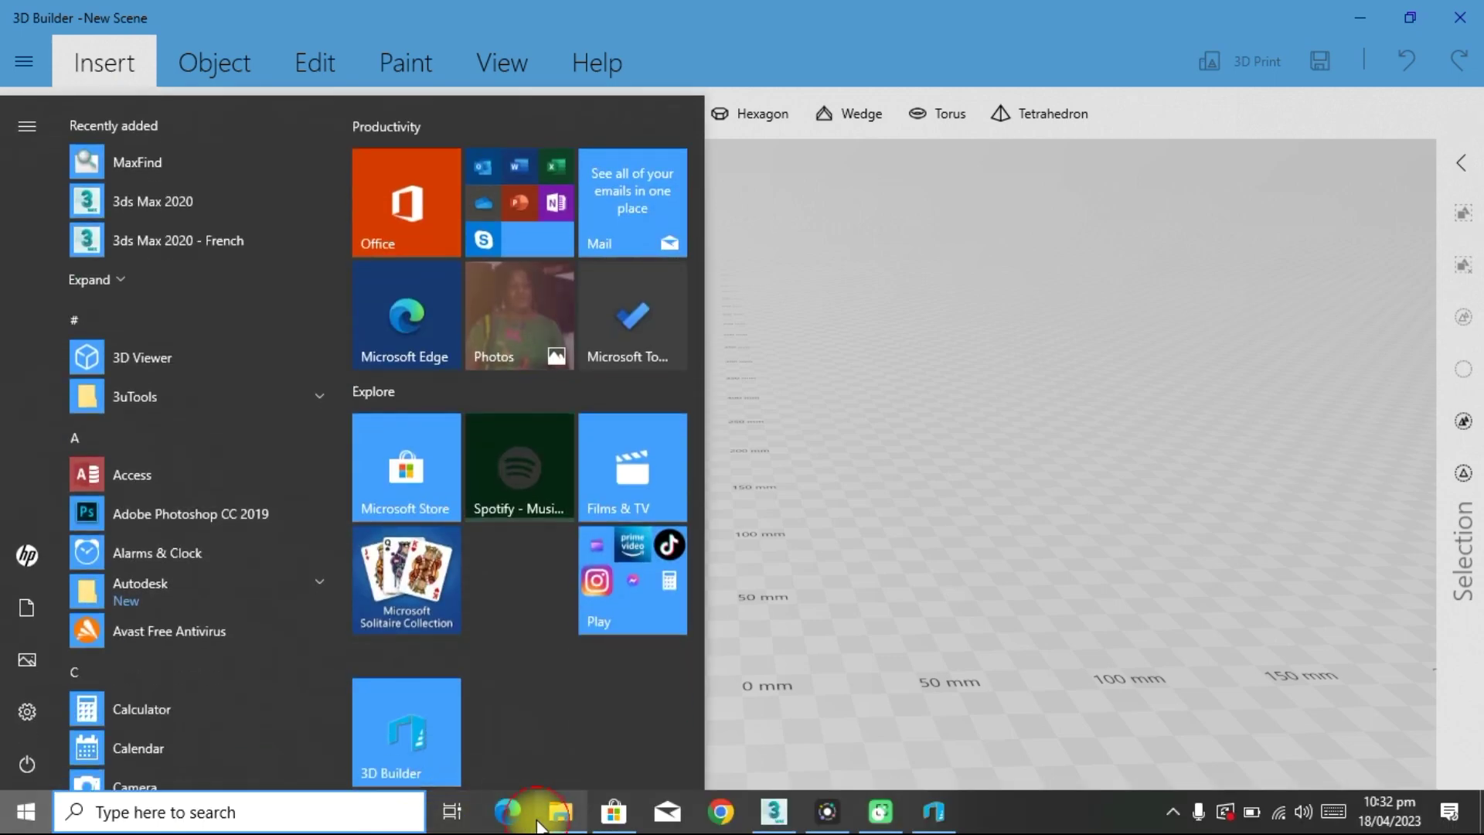
{"action": "left_click", "coordinate": [560, 812]}
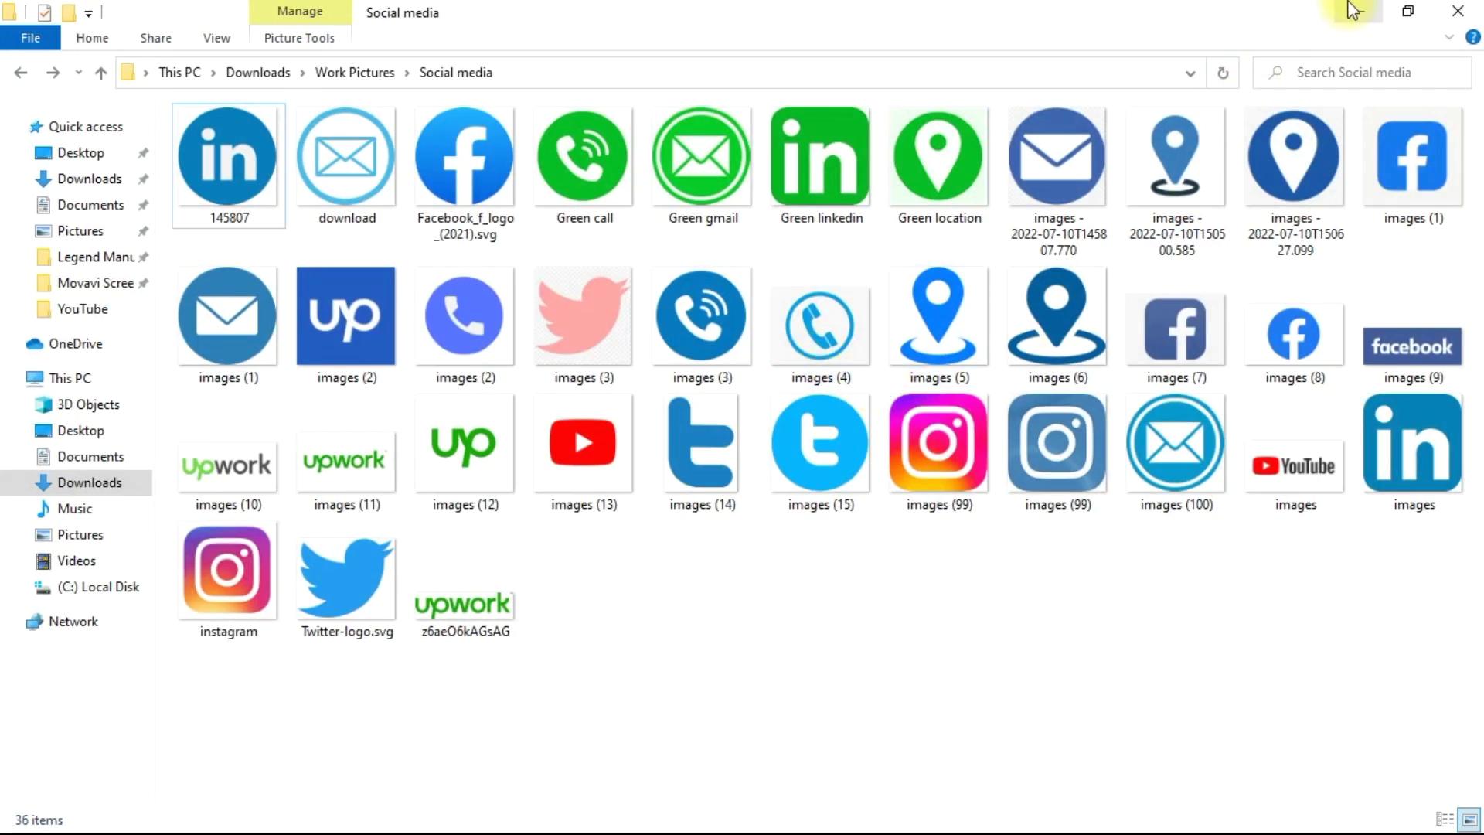
{"action": "left_click", "coordinate": [1408, 11]}
{"action": "scroll", "coordinate": [484, 364], "scroll_direction": "down", "scroll_amount": 5}
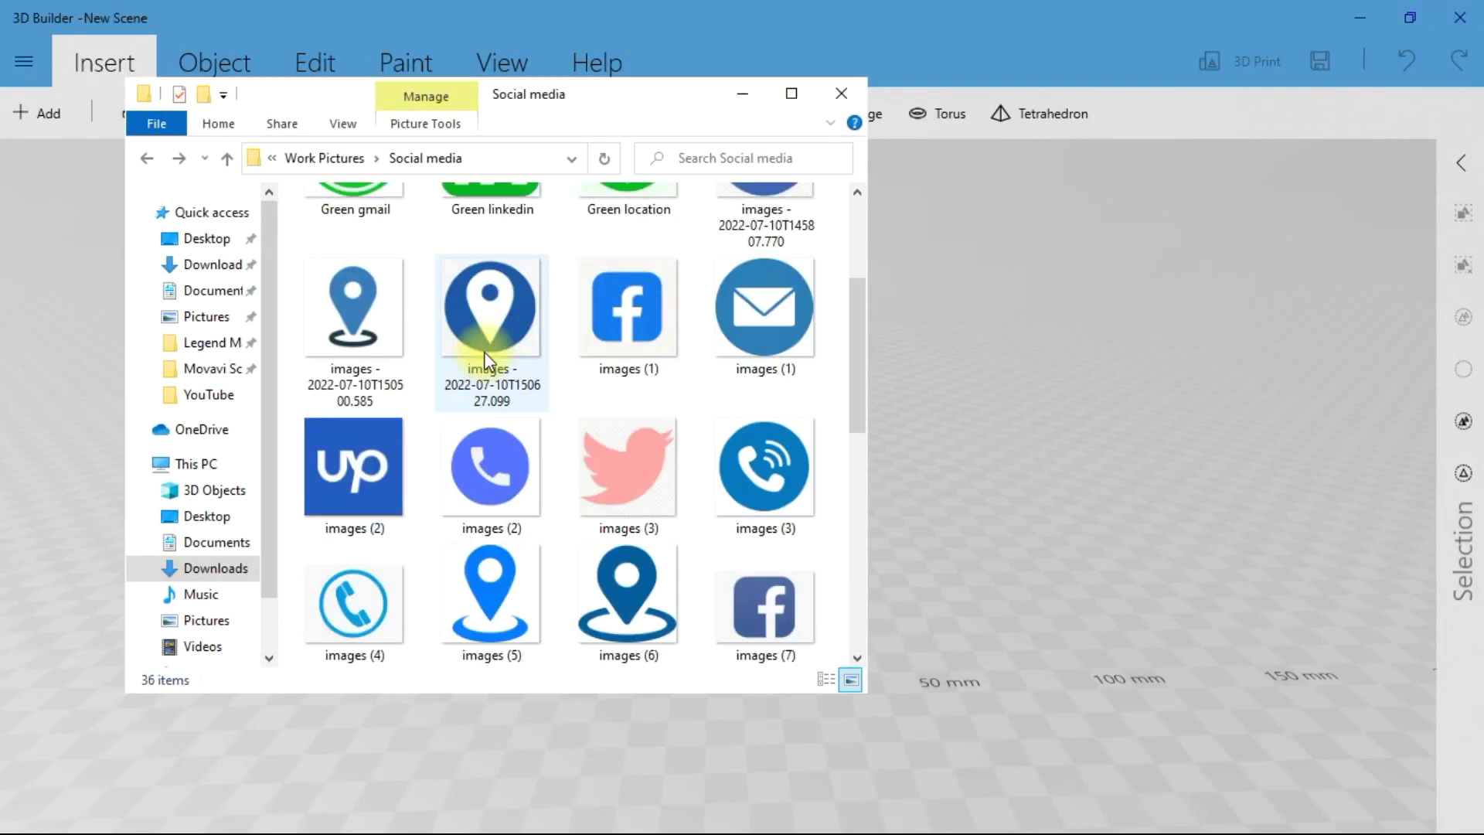
{"action": "scroll", "coordinate": [487, 367], "scroll_direction": "up", "scroll_amount": 5}
{"action": "scroll", "coordinate": [494, 364], "scroll_direction": "down", "scroll_amount": 8}
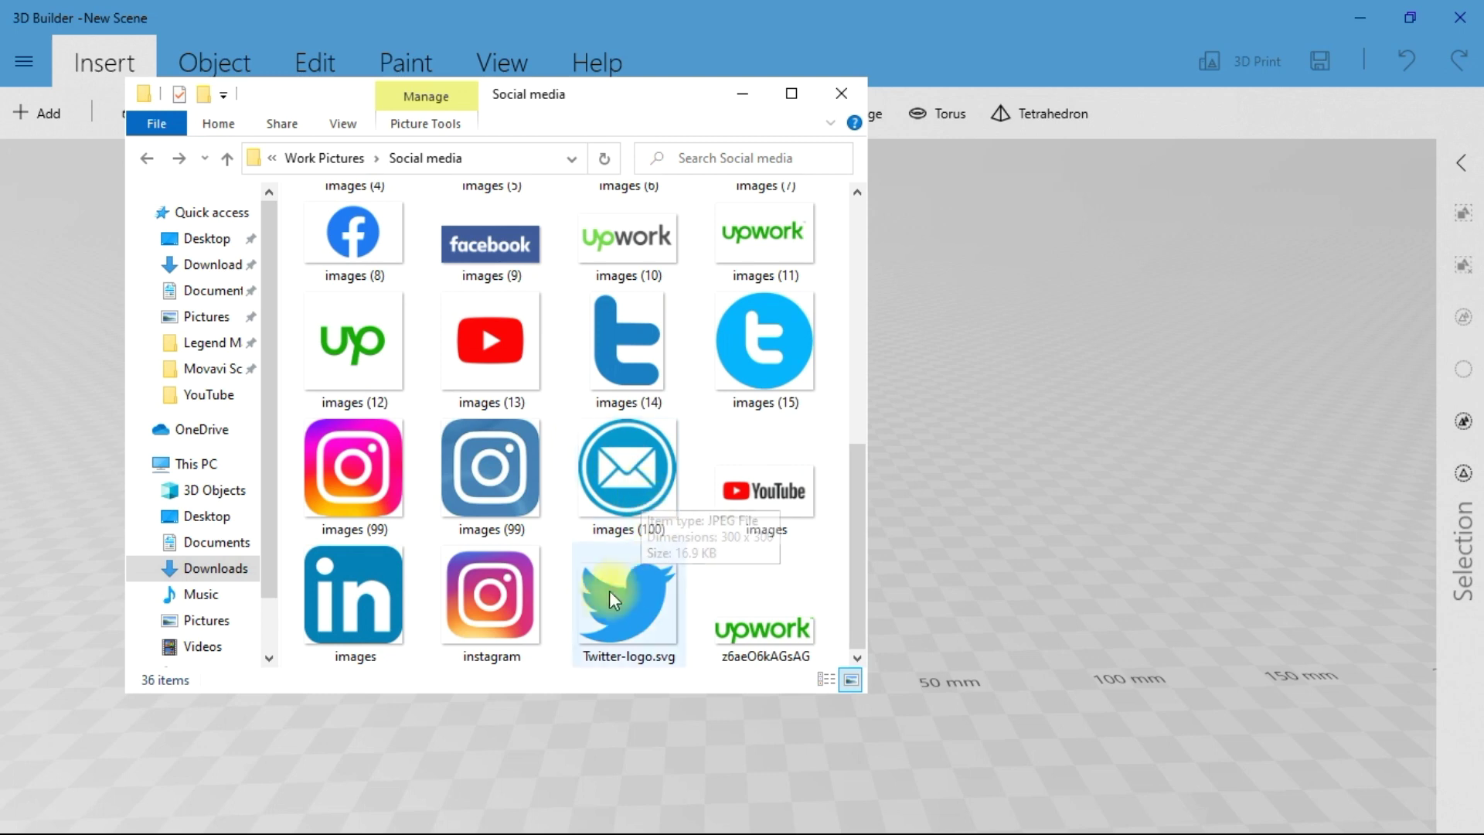
{"action": "left_click_drag", "start_coordinate": [617, 614], "coordinate": [970, 540]}
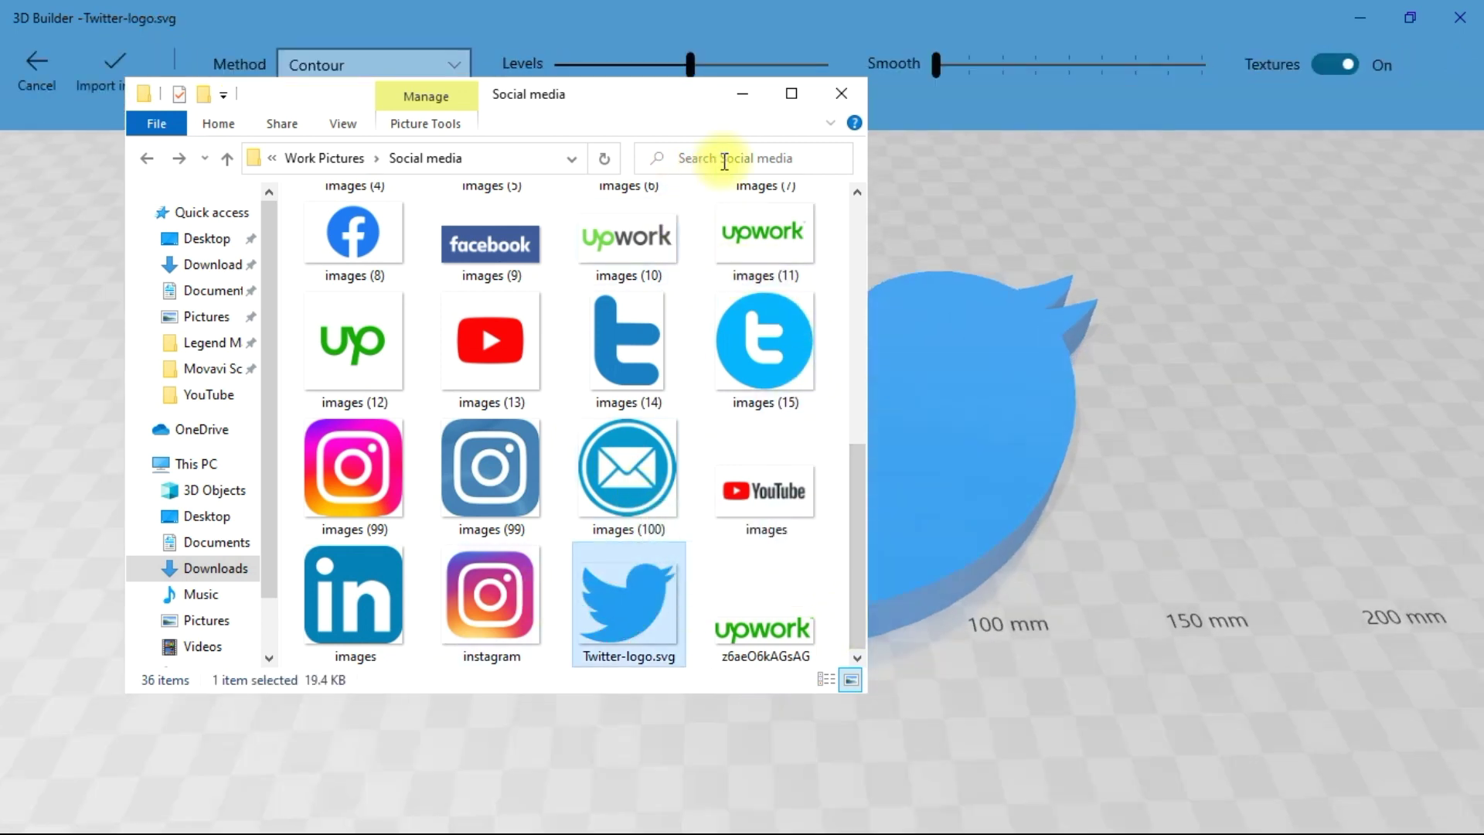
{"action": "left_click", "coordinate": [742, 96]}
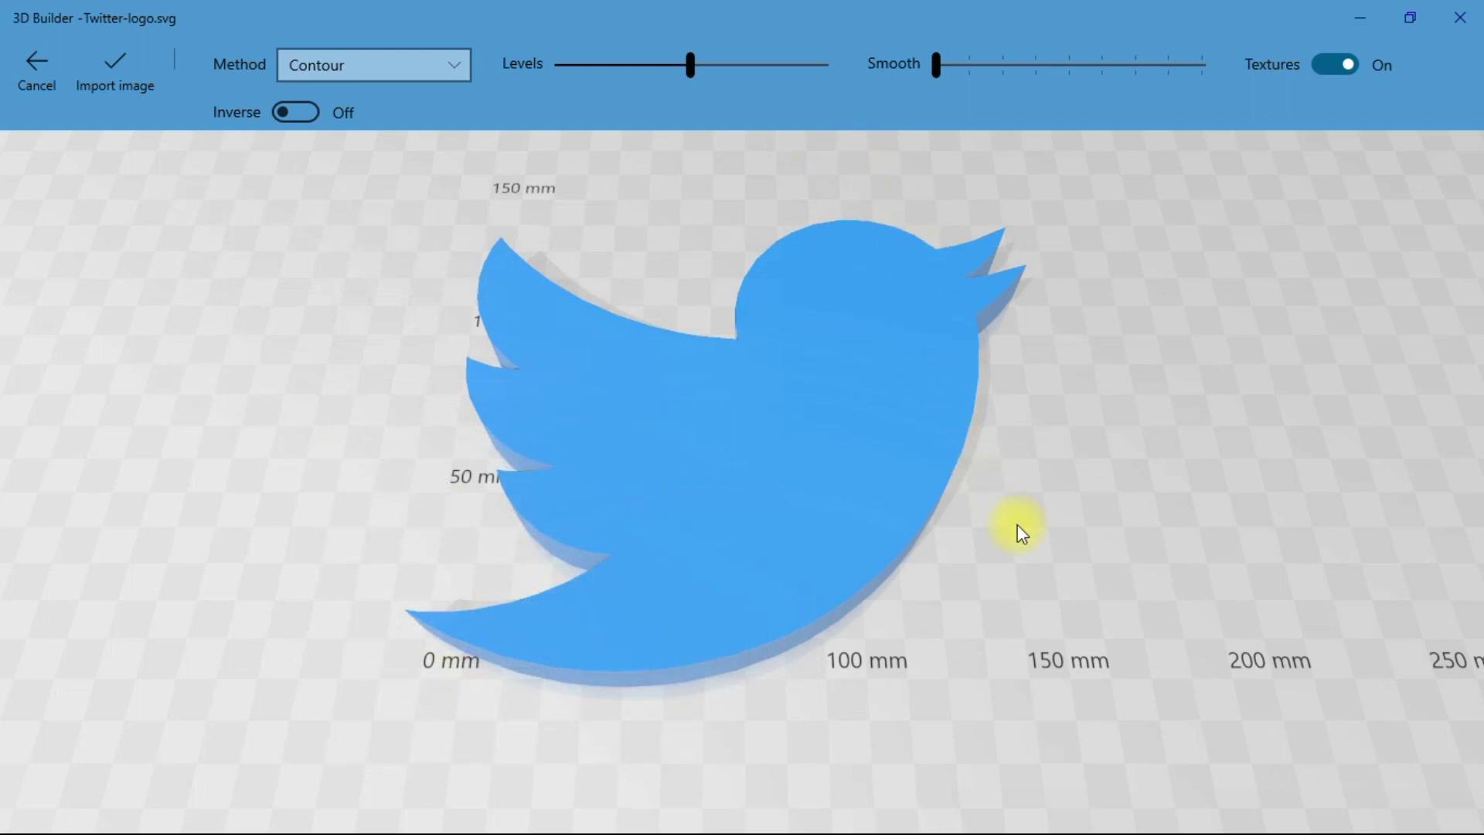
Inspect the logo preview from different angles and review the available image conversion methods, keeping Contour
{"action": "left_click_drag", "start_coordinate": [777, 470], "coordinate": [943, 473]}
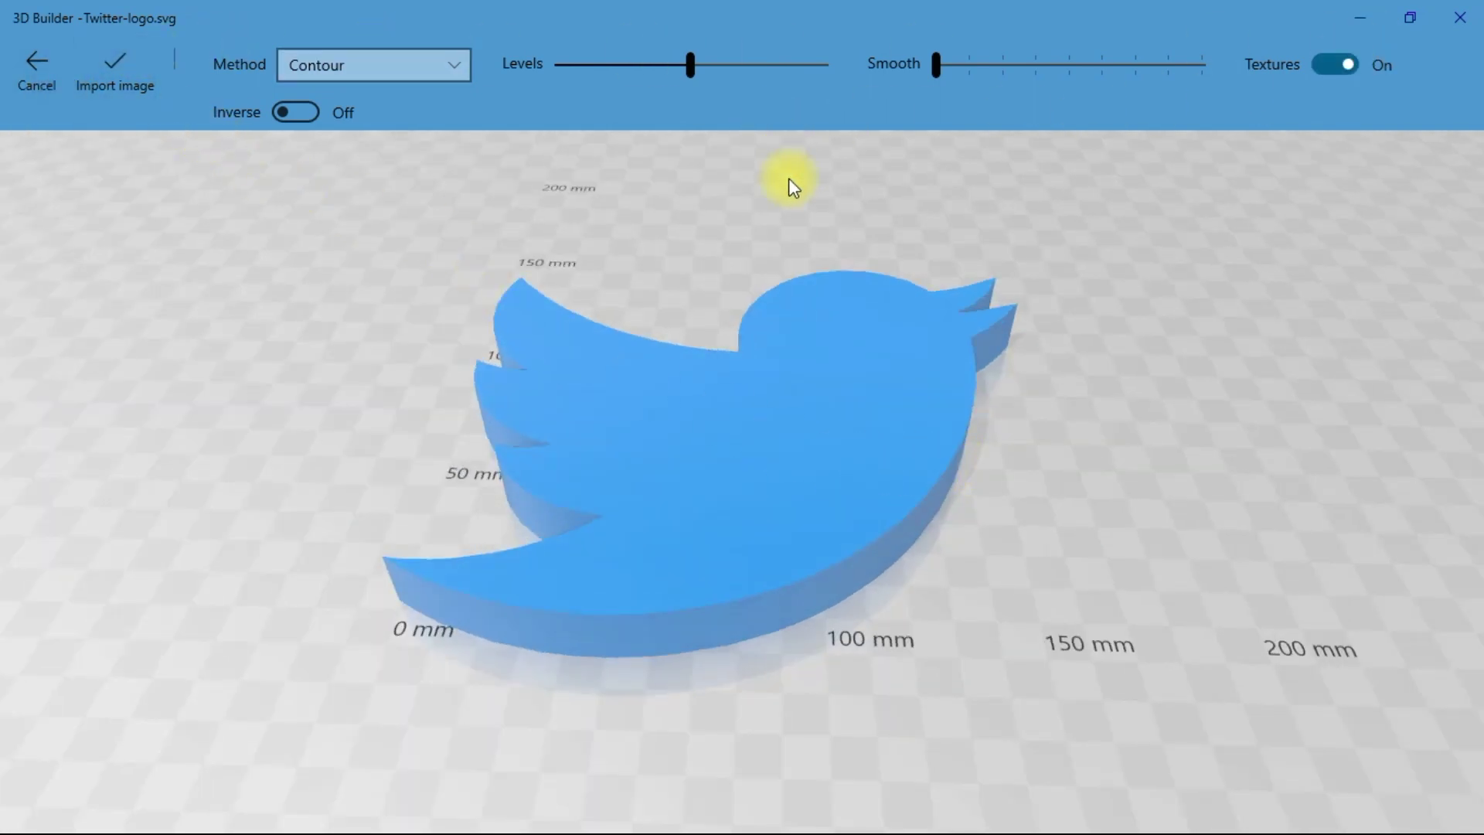
{"action": "left_click_drag", "start_coordinate": [921, 504], "coordinate": [964, 550]}
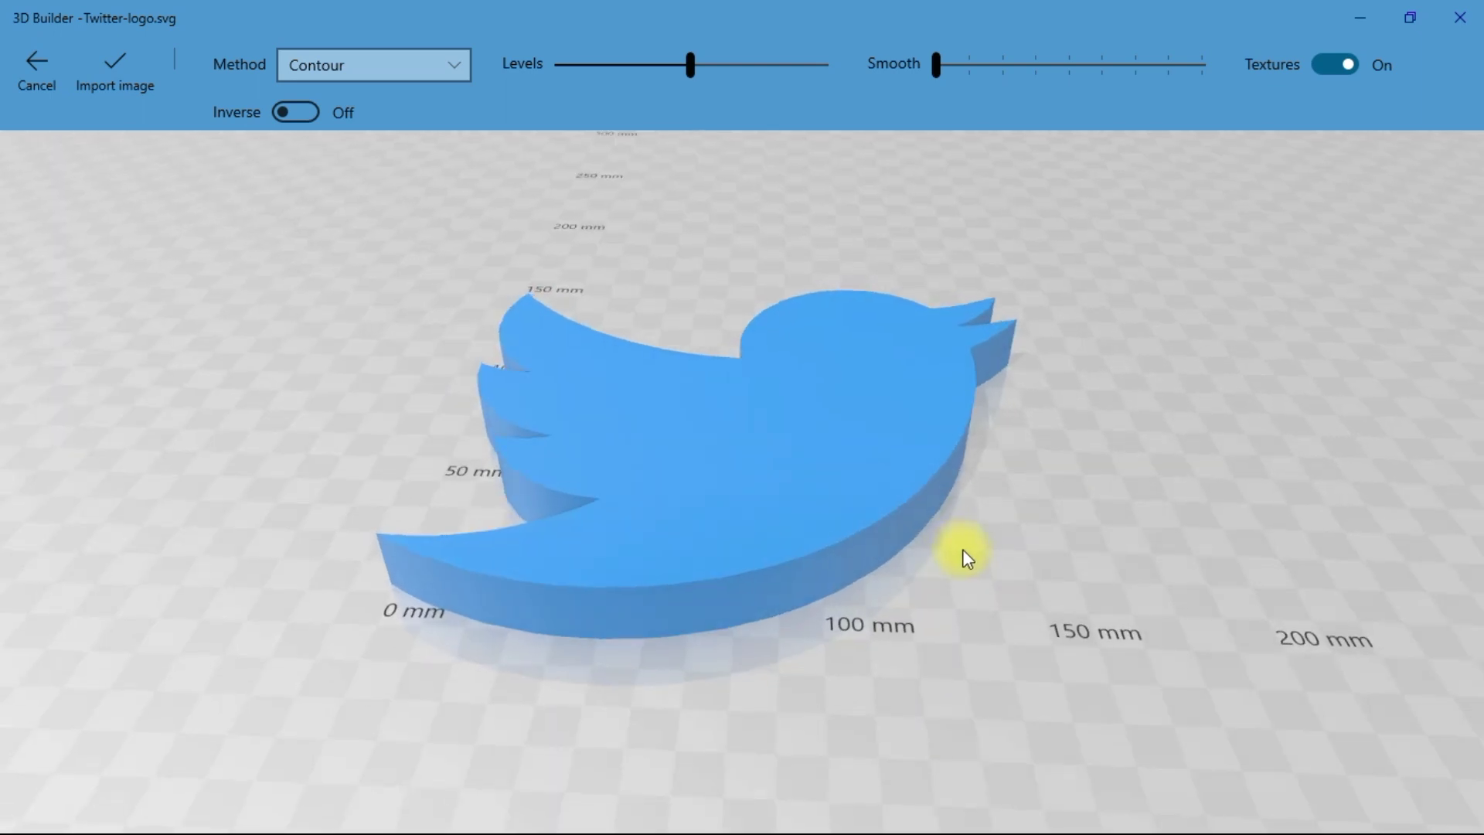
{"action": "left_click", "coordinate": [454, 60]}
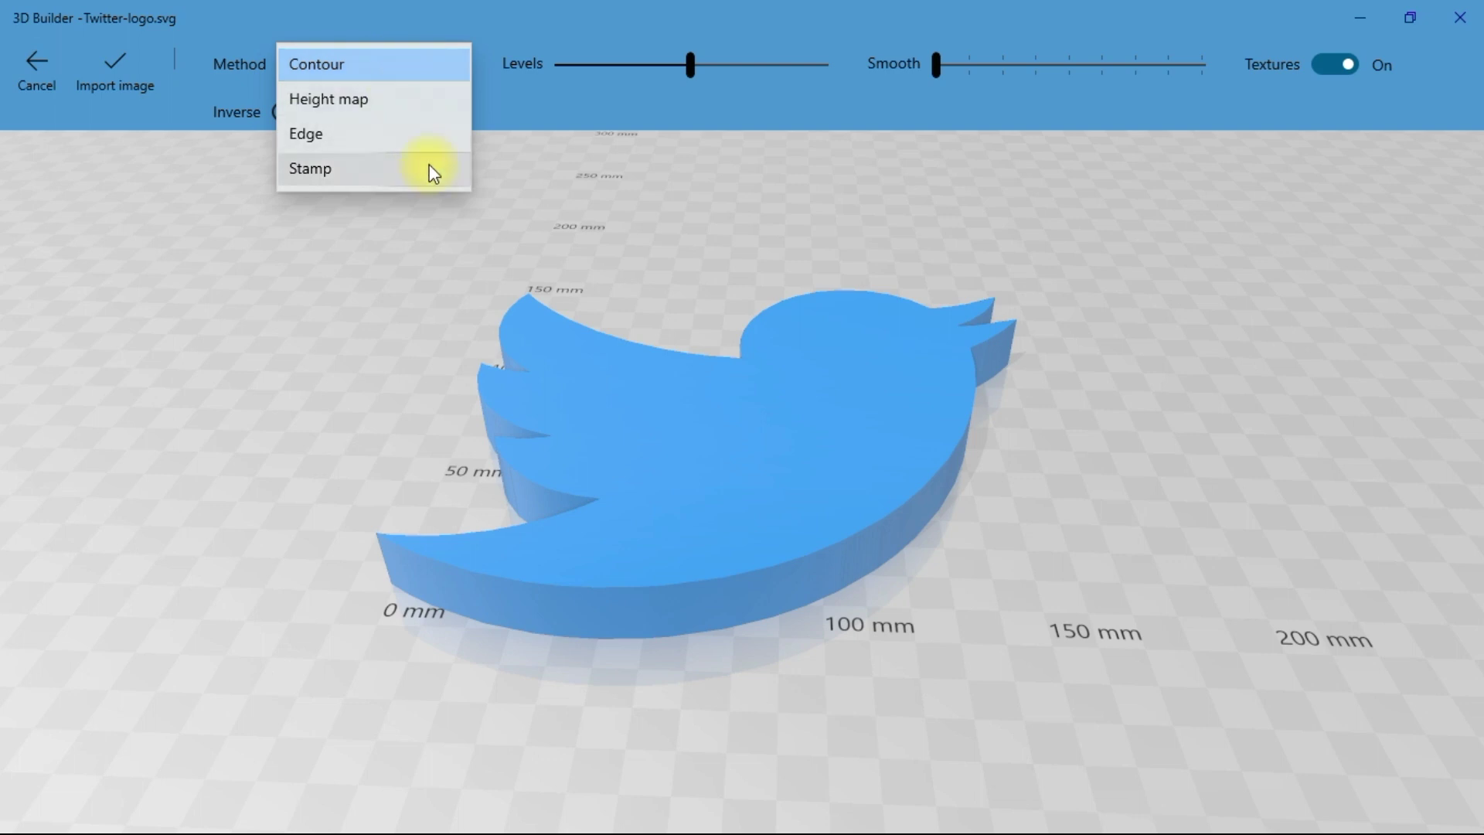
{"action": "left_click", "coordinate": [416, 61]}
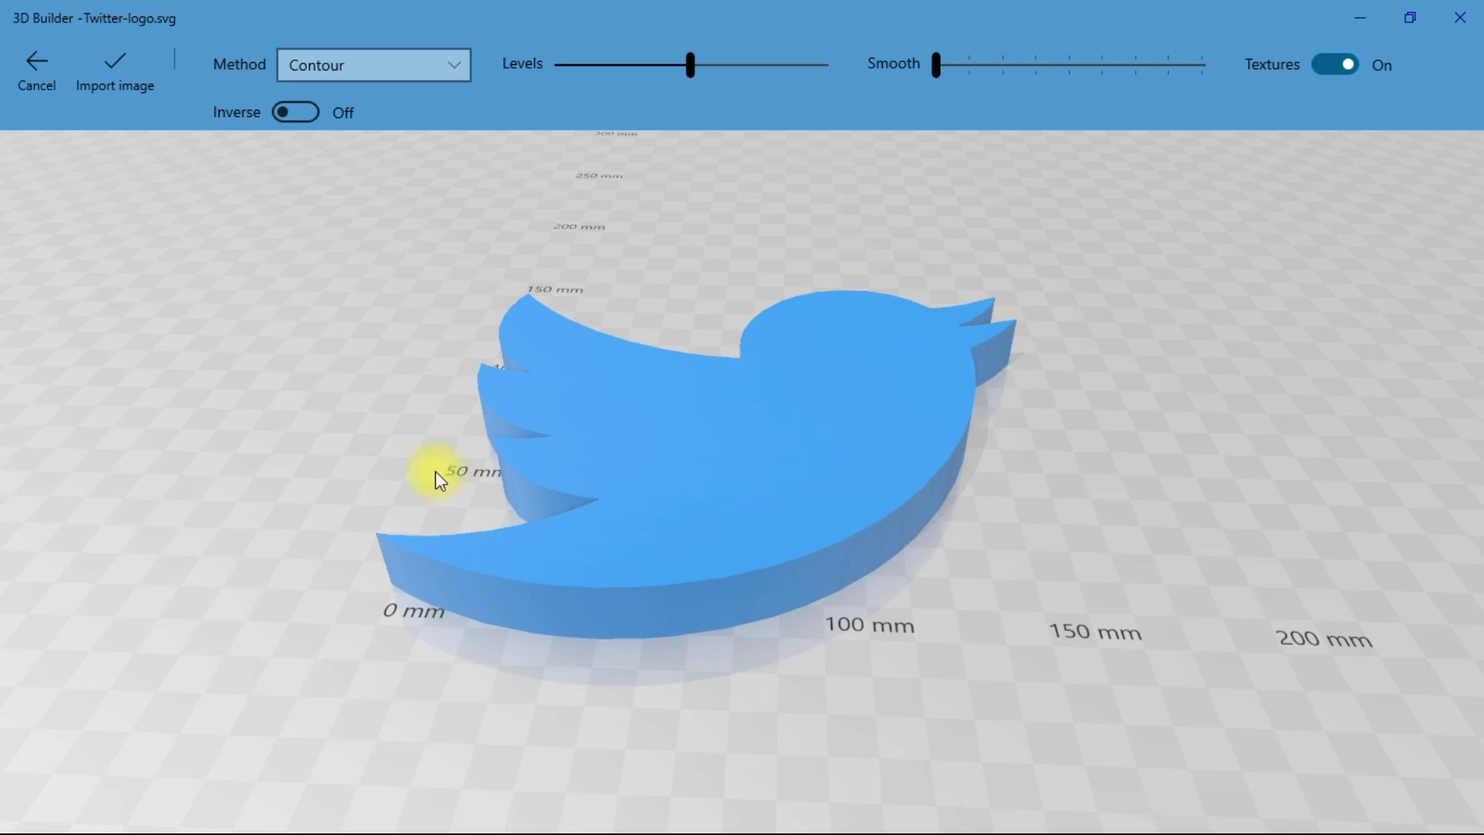
{"action": "left_click", "coordinate": [361, 82]}
{"action": "left_click", "coordinate": [367, 81]}
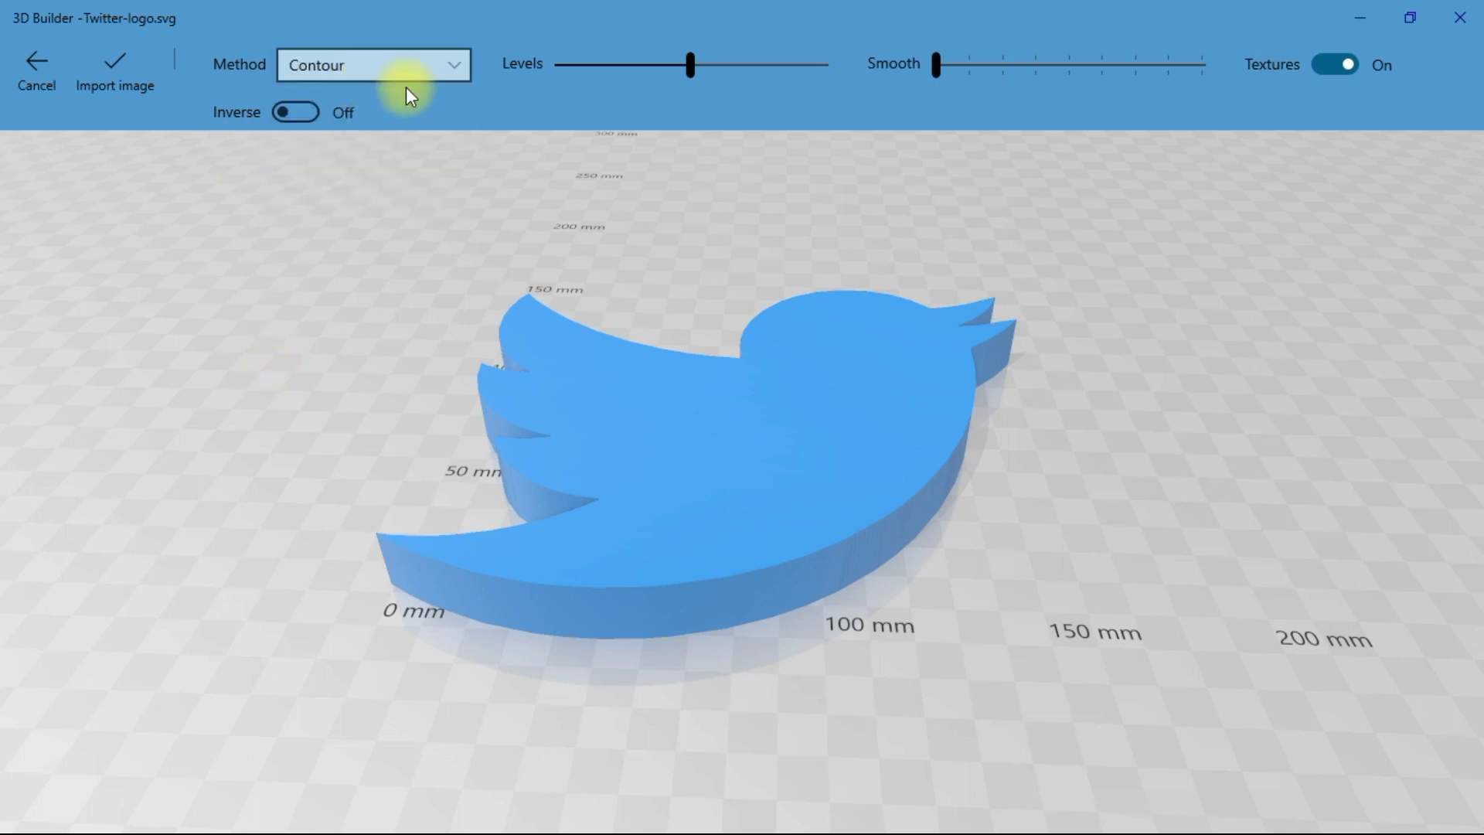
{"action": "left_click_drag", "start_coordinate": [1002, 420], "coordinate": [1003, 454]}
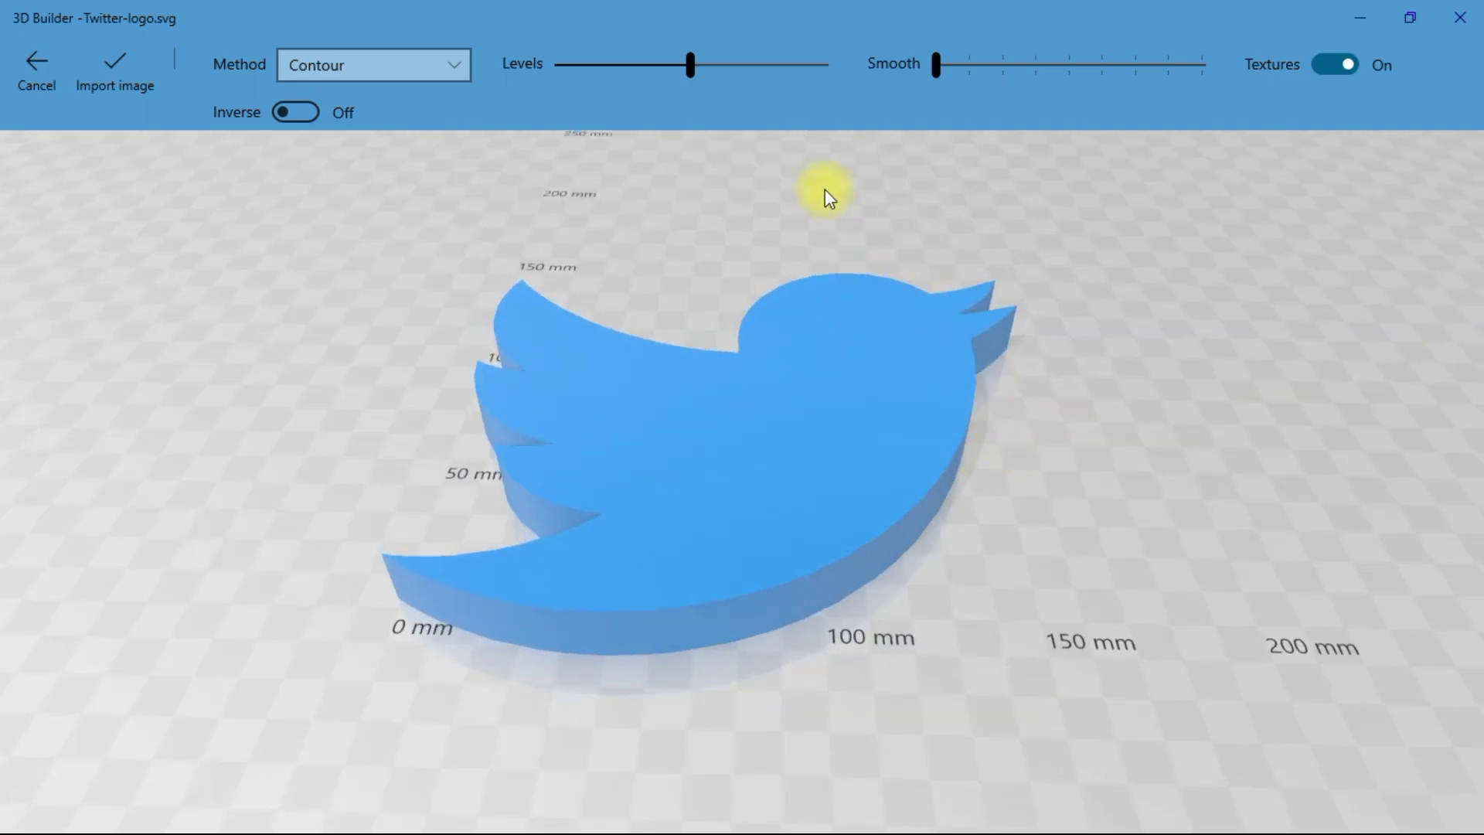
Adjust the logo's contour conversion with slightly higher Levels, Smooth at 4 and Inverse on
{"action": "left_click_drag", "start_coordinate": [694, 62], "coordinate": [755, 75]}
{"action": "left_click_drag", "start_coordinate": [953, 71], "coordinate": [1080, 108]}
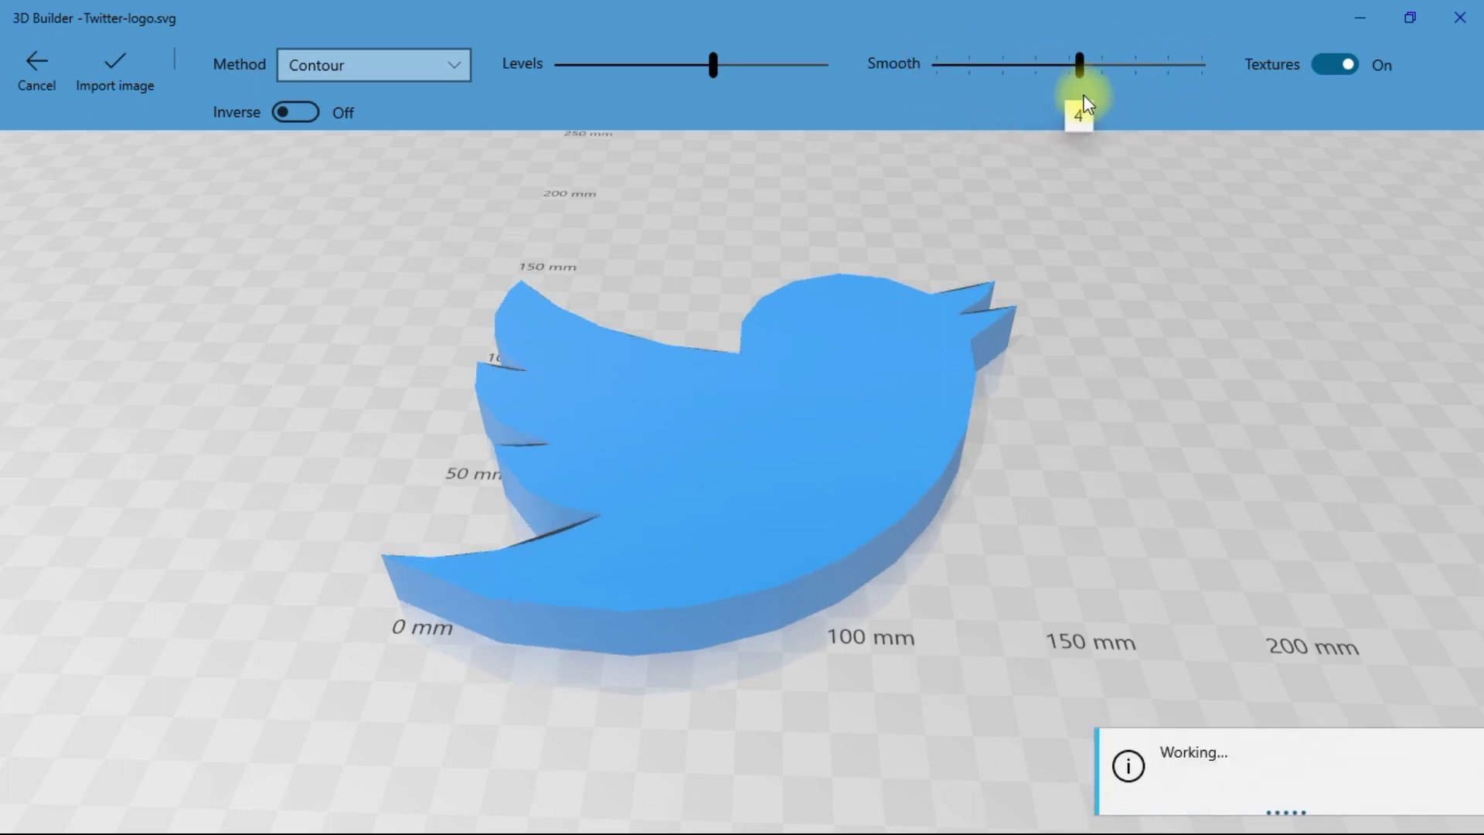
{"action": "left_click", "coordinate": [318, 112]}
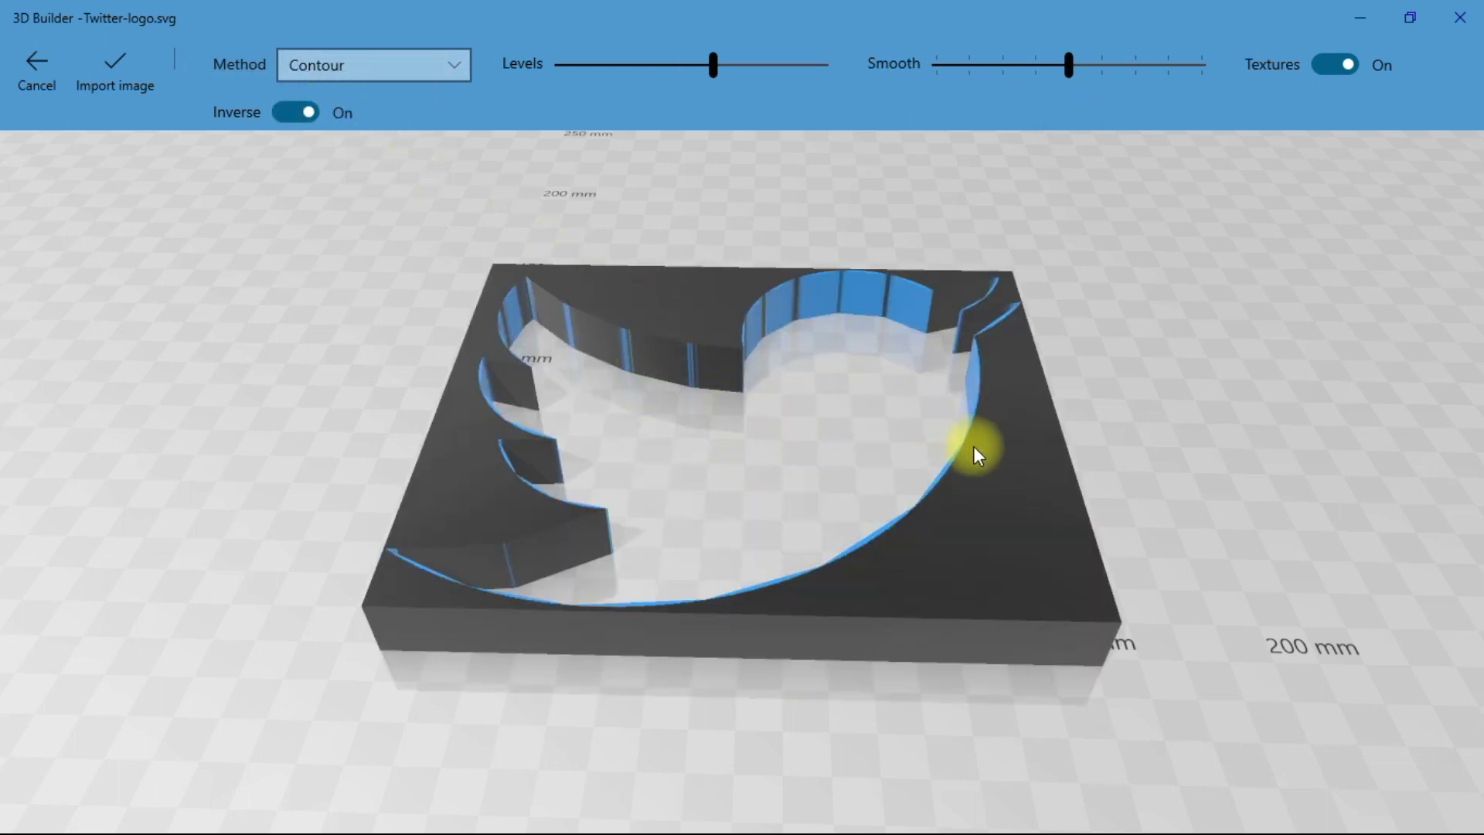
{"action": "mouse_move", "coordinate": [1162, 430]}
{"action": "left_mouse_down"}
{"action": "mouse_move", "coordinate": [1182, 554]}
{"action": "mouse_move", "coordinate": [1208, 575]}
{"action": "mouse_move", "coordinate": [1177, 593]}
{"action": "mouse_move", "coordinate": [957, 492]}
{"action": "mouse_move", "coordinate": [791, 343]}
{"action": "mouse_move", "coordinate": [589, 299]}
{"action": "mouse_move", "coordinate": [633, 340]}
{"action": "mouse_move", "coordinate": [540, 294]}
{"action": "mouse_move", "coordinate": [497, 296]}
{"action": "mouse_move", "coordinate": [926, 401]}
{"action": "mouse_move", "coordinate": [1169, 430]}
{"action": "mouse_move", "coordinate": [1159, 416]}
{"action": "left_mouse_up"}
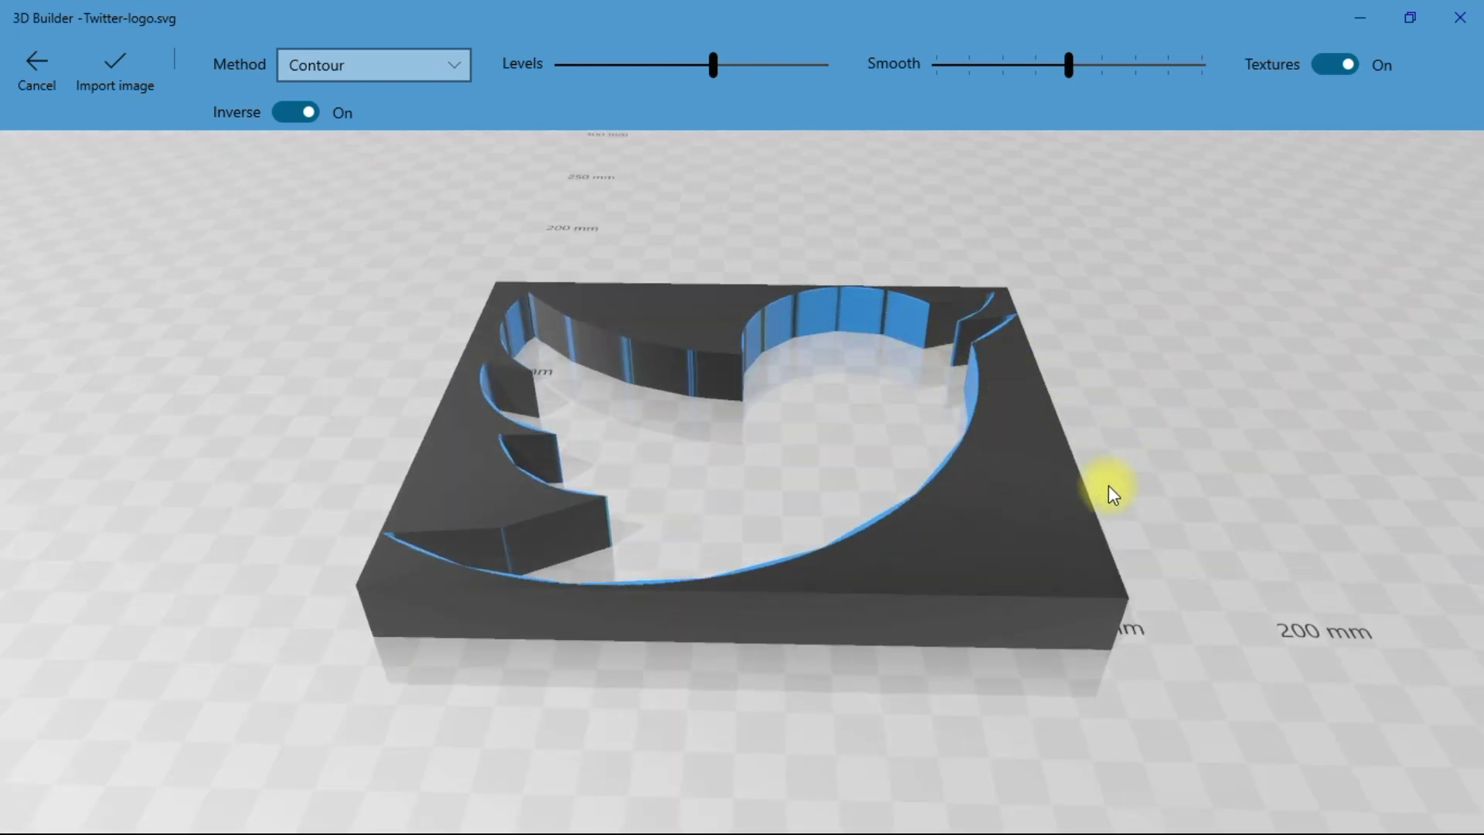
Turn Inverse off for the logo's contour conversion, reduce Smooth to its minimum and set Levels to 85
{"action": "left_click_drag", "start_coordinate": [1113, 485], "coordinate": [1198, 514]}
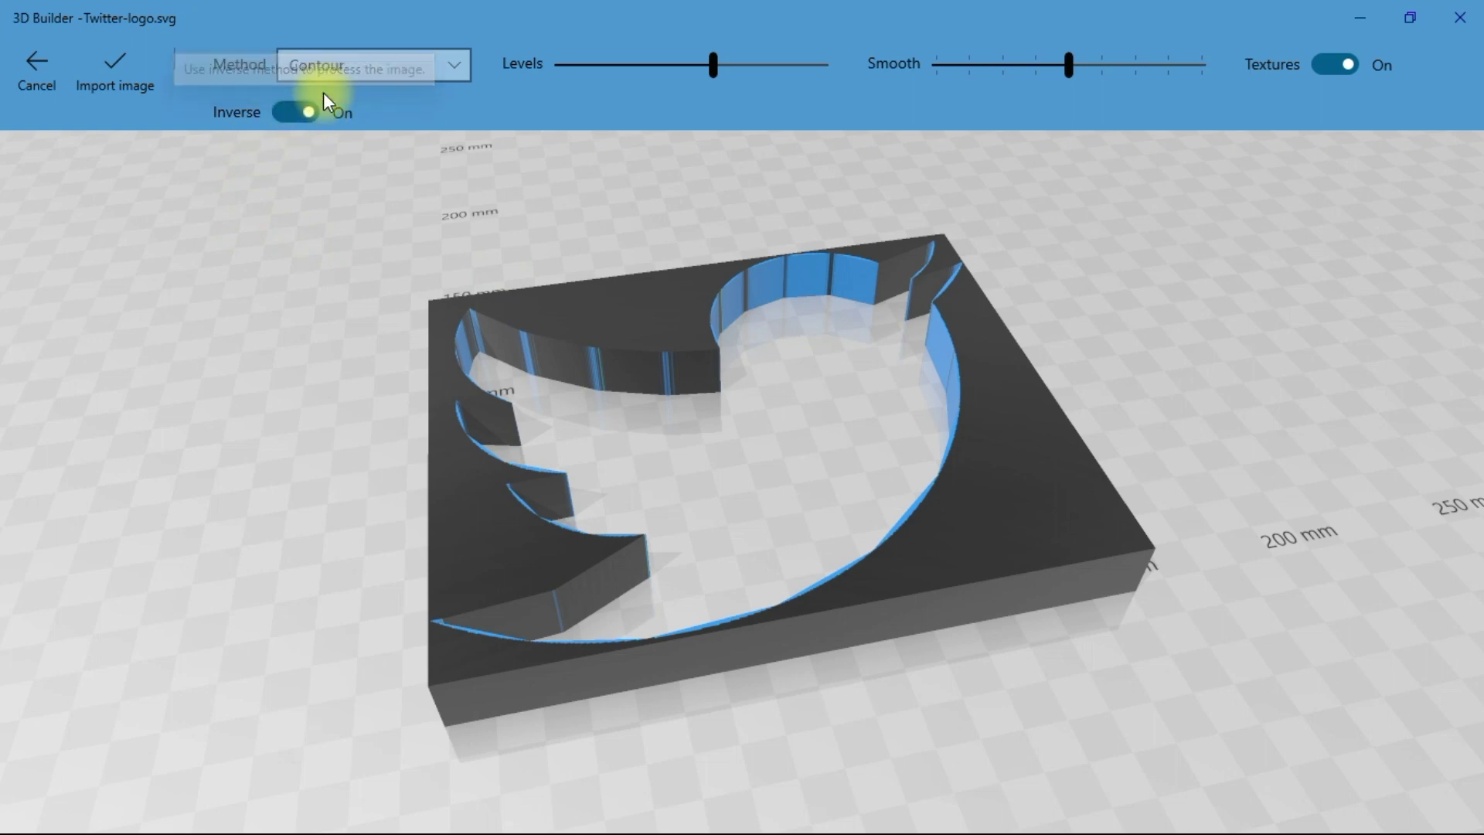
{"action": "left_click", "coordinate": [295, 115]}
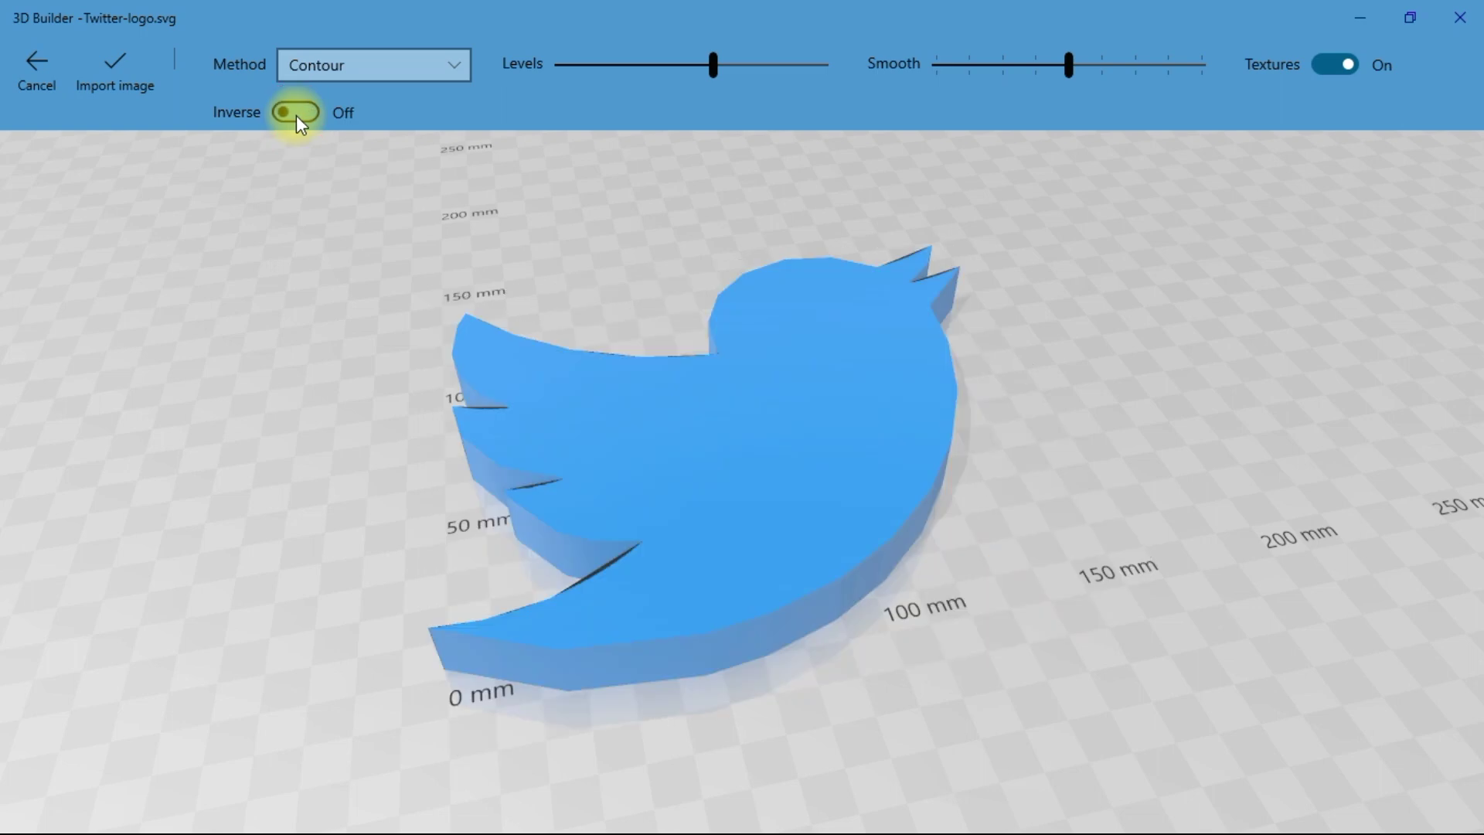
{"action": "left_click_drag", "start_coordinate": [1005, 532], "coordinate": [906, 315]}
{"action": "left_click_drag", "start_coordinate": [1064, 77], "coordinate": [936, 64]}
{"action": "left_click_drag", "start_coordinate": [1009, 192], "coordinate": [900, 219]}
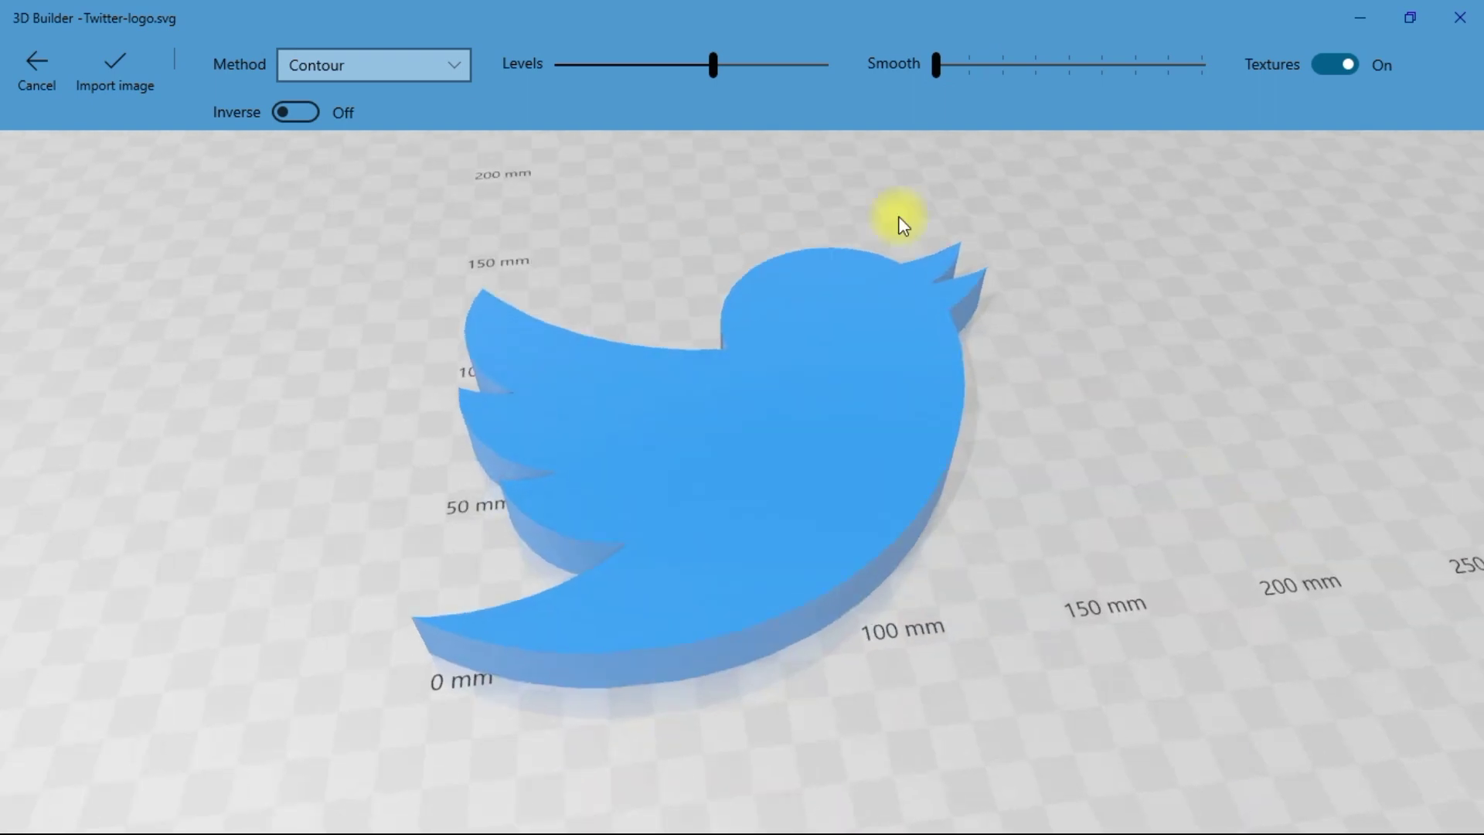
{"action": "left_click_drag", "start_coordinate": [709, 68], "coordinate": [666, 65]}
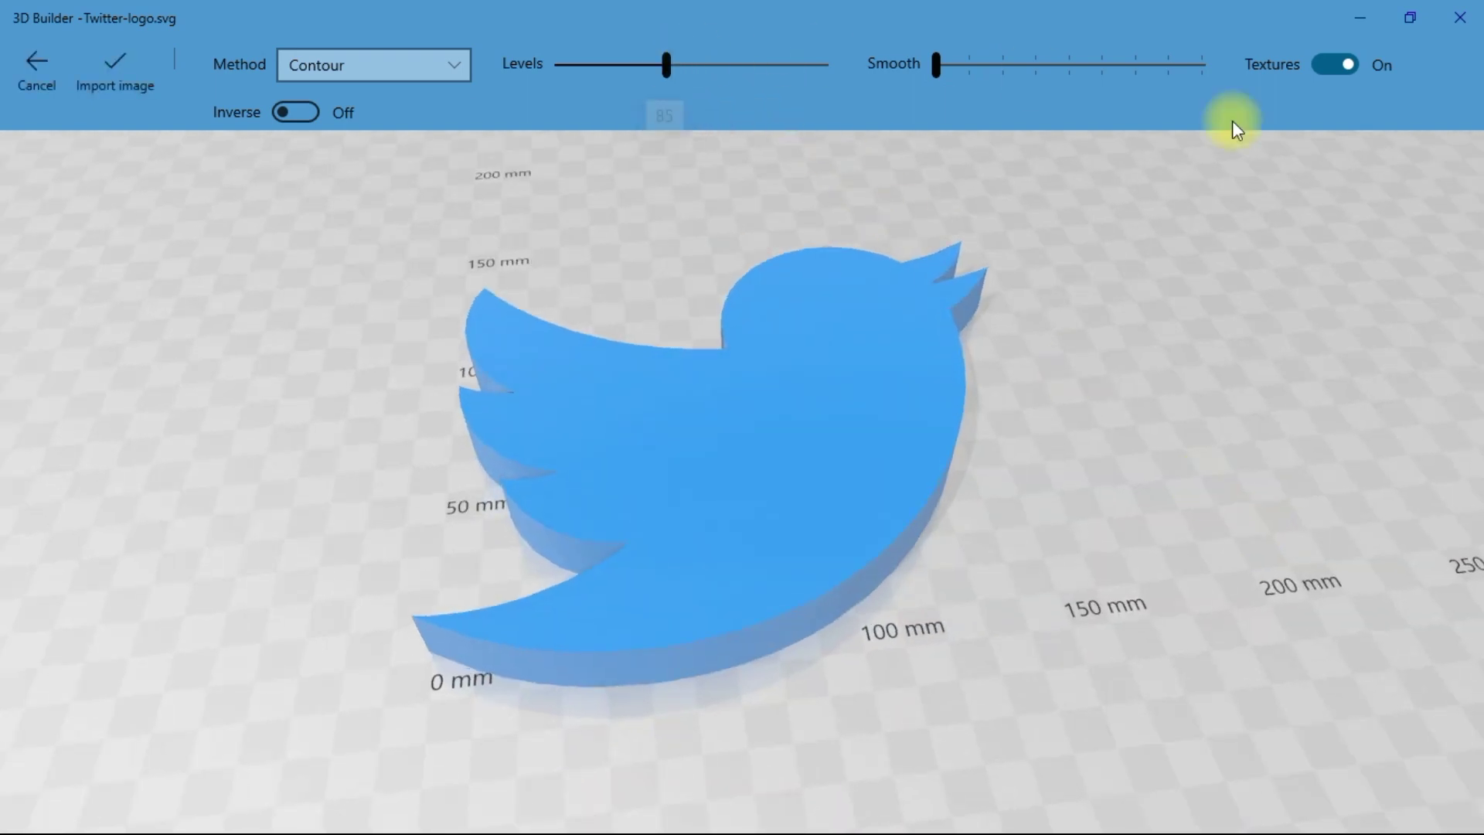
Turn Textures off to preview the untextured logo, and turn Textures back on with the window maximized
{"action": "left_click", "coordinate": [1347, 57]}
{"action": "left_click_drag", "start_coordinate": [1226, 583], "coordinate": [1166, 275]}
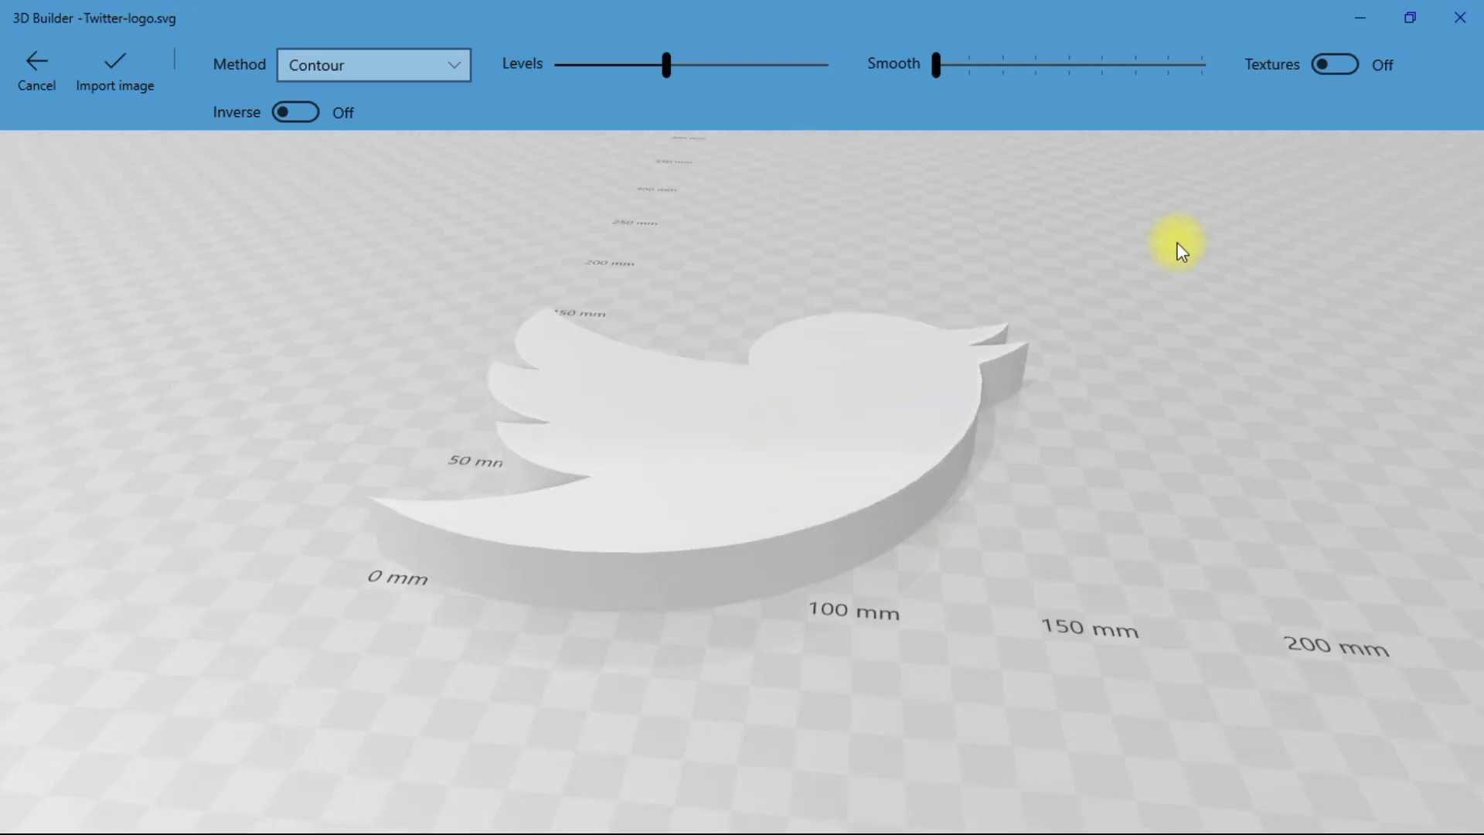
{"action": "double_click", "coordinate": [1315, 22]}
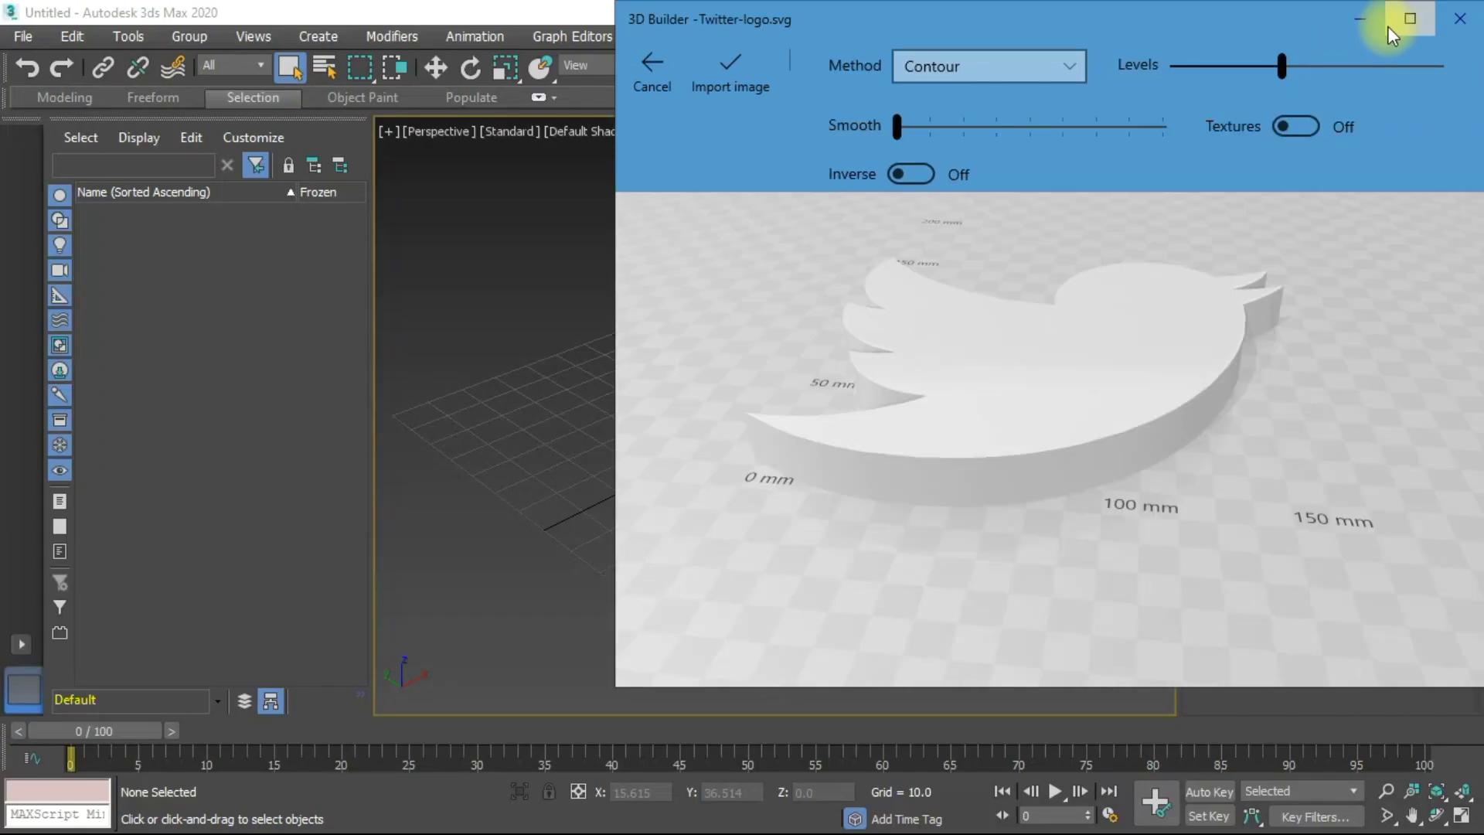
{"action": "left_click", "coordinate": [1388, 25]}
{"action": "left_click", "coordinate": [1338, 62]}
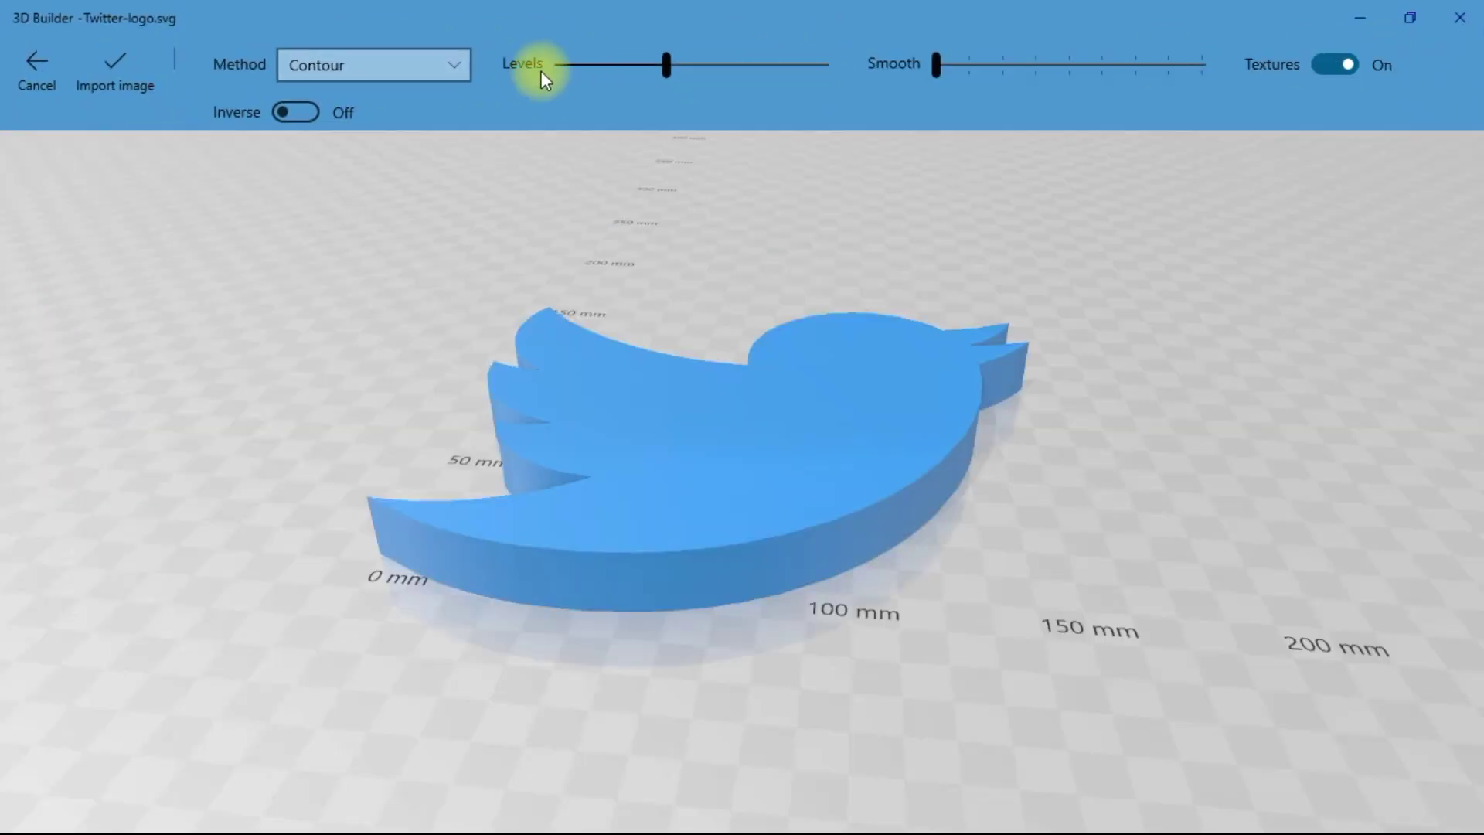
Try the Height map method on the logo with Levels raised past the middle and Smooth at 7
{"action": "left_click", "coordinate": [463, 64]}
{"action": "left_click", "coordinate": [444, 101]}
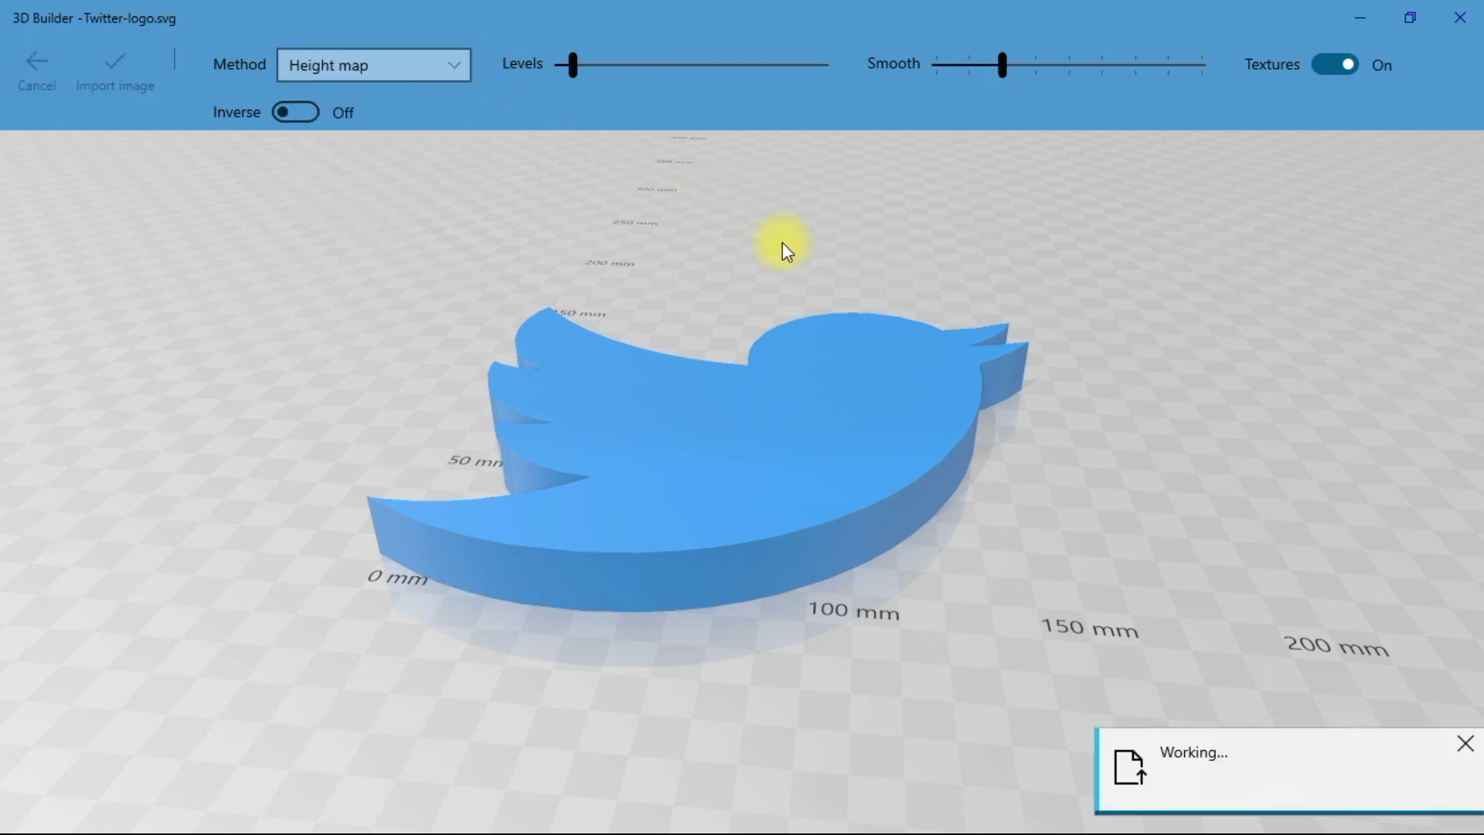
{"action": "left_click_drag", "start_coordinate": [878, 424], "coordinate": [773, 240]}
{"action": "left_click_drag", "start_coordinate": [657, 65], "coordinate": [750, 69]}
{"action": "left_click_drag", "start_coordinate": [994, 289], "coordinate": [920, 199]}
{"action": "left_click_drag", "start_coordinate": [1104, 70], "coordinate": [1169, 66]}
{"action": "left_click_drag", "start_coordinate": [1220, 191], "coordinate": [1148, 137]}
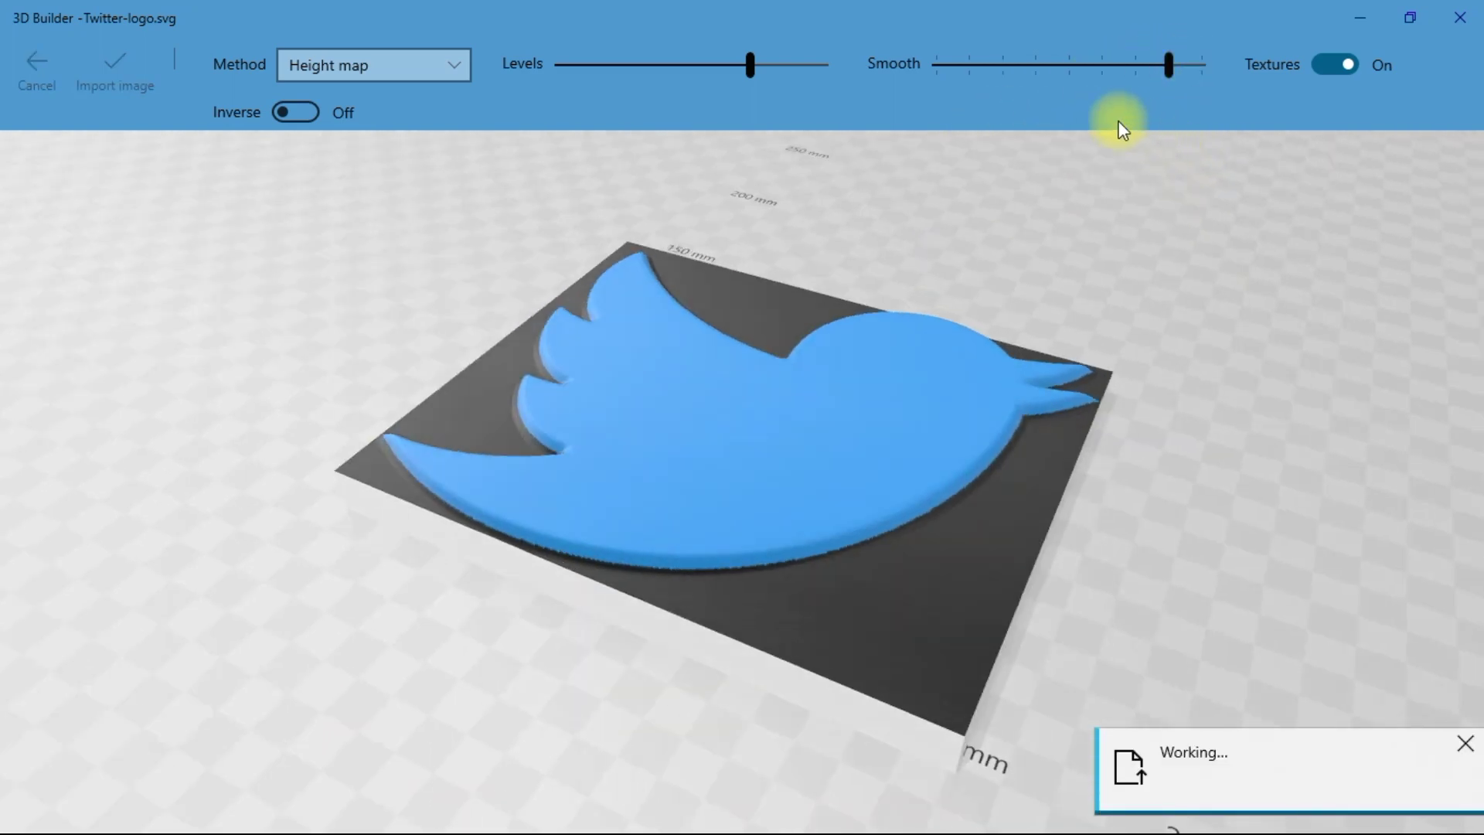
Try the Edge method on the logo with Levels raised to just below the middle and Smooth at 5
{"action": "left_click", "coordinate": [402, 61]}
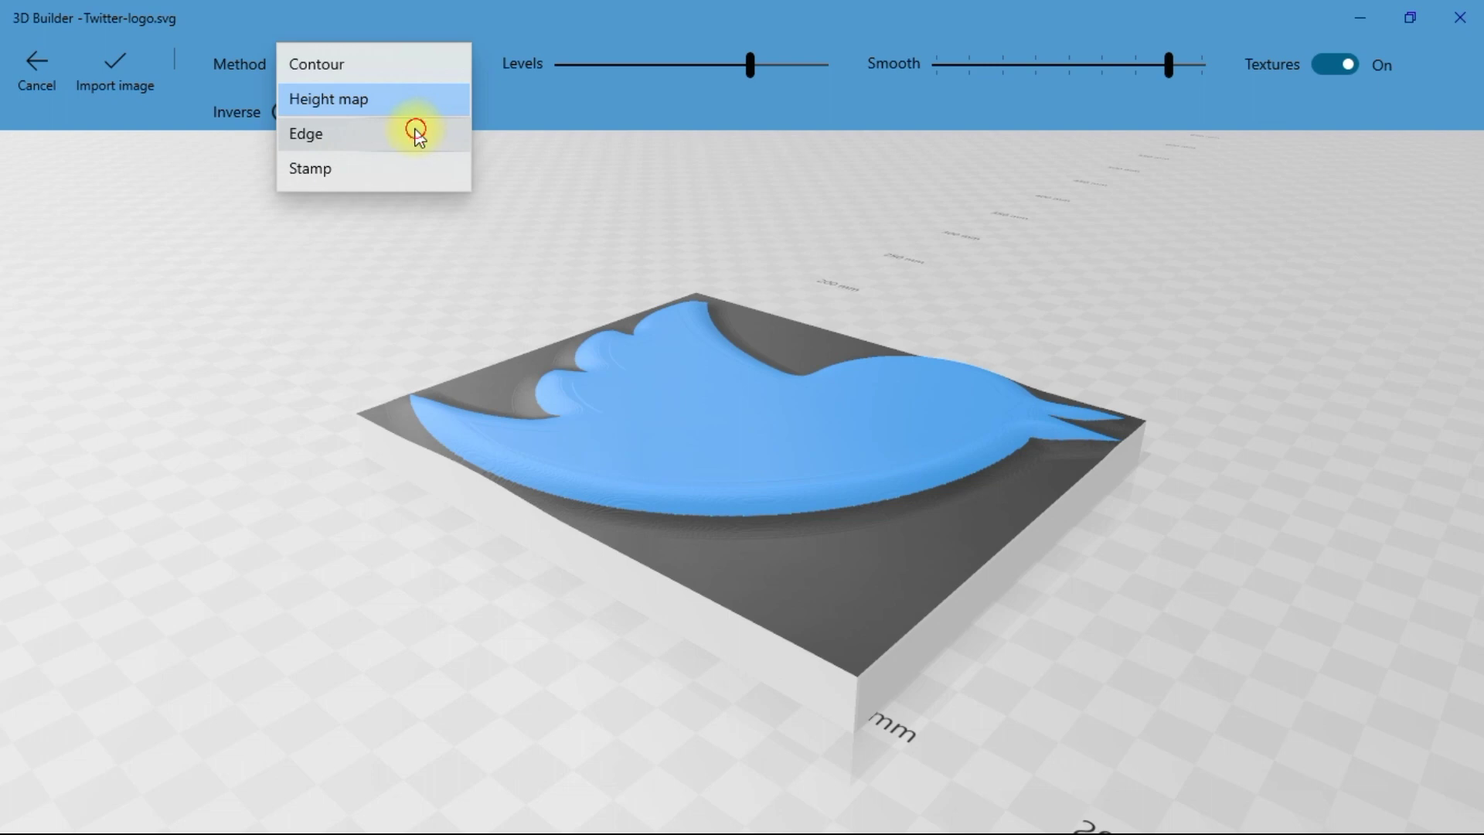
{"action": "left_click", "coordinate": [418, 136]}
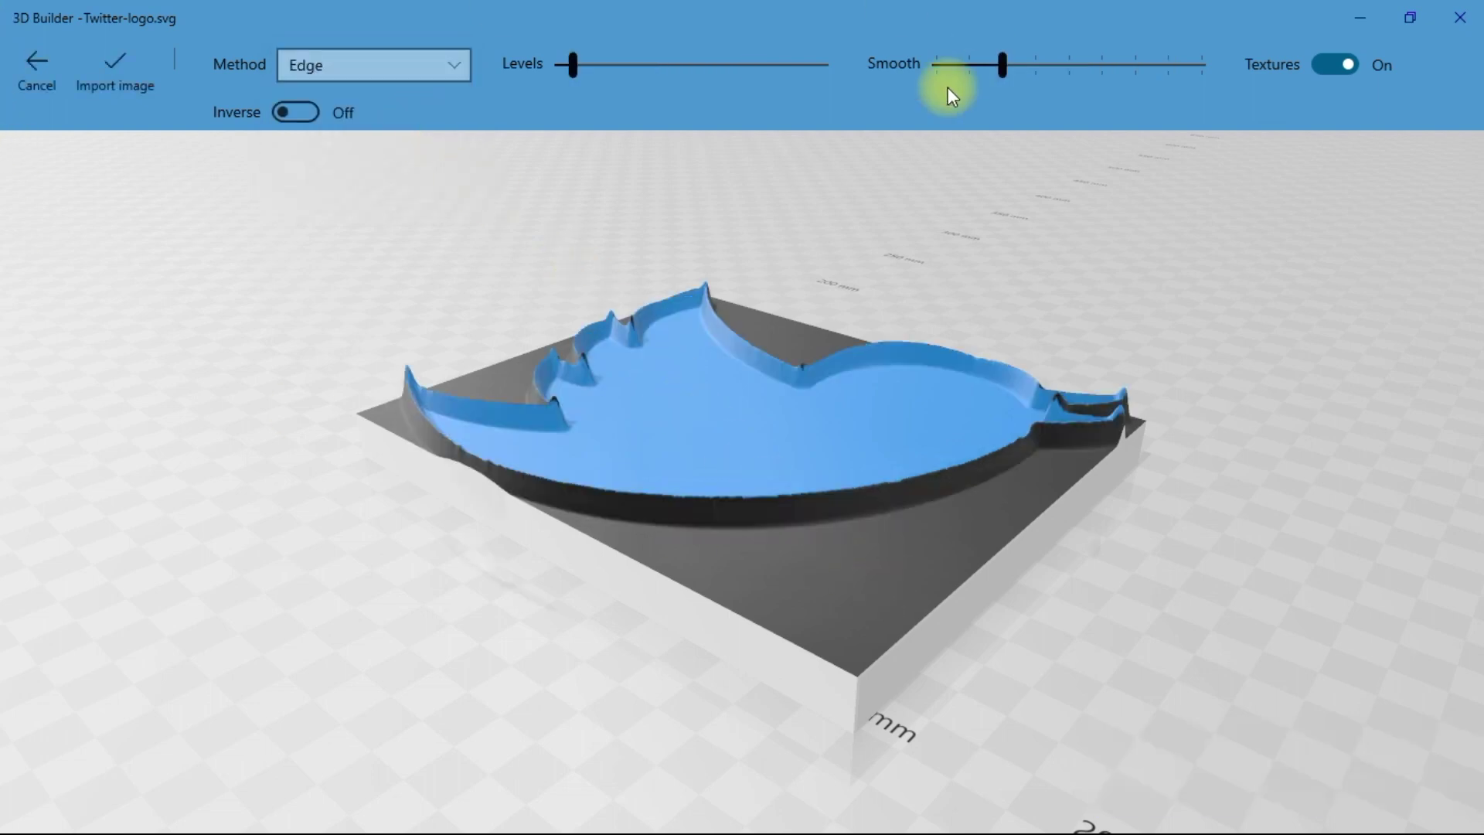
{"action": "left_click_drag", "start_coordinate": [1049, 383], "coordinate": [1232, 421]}
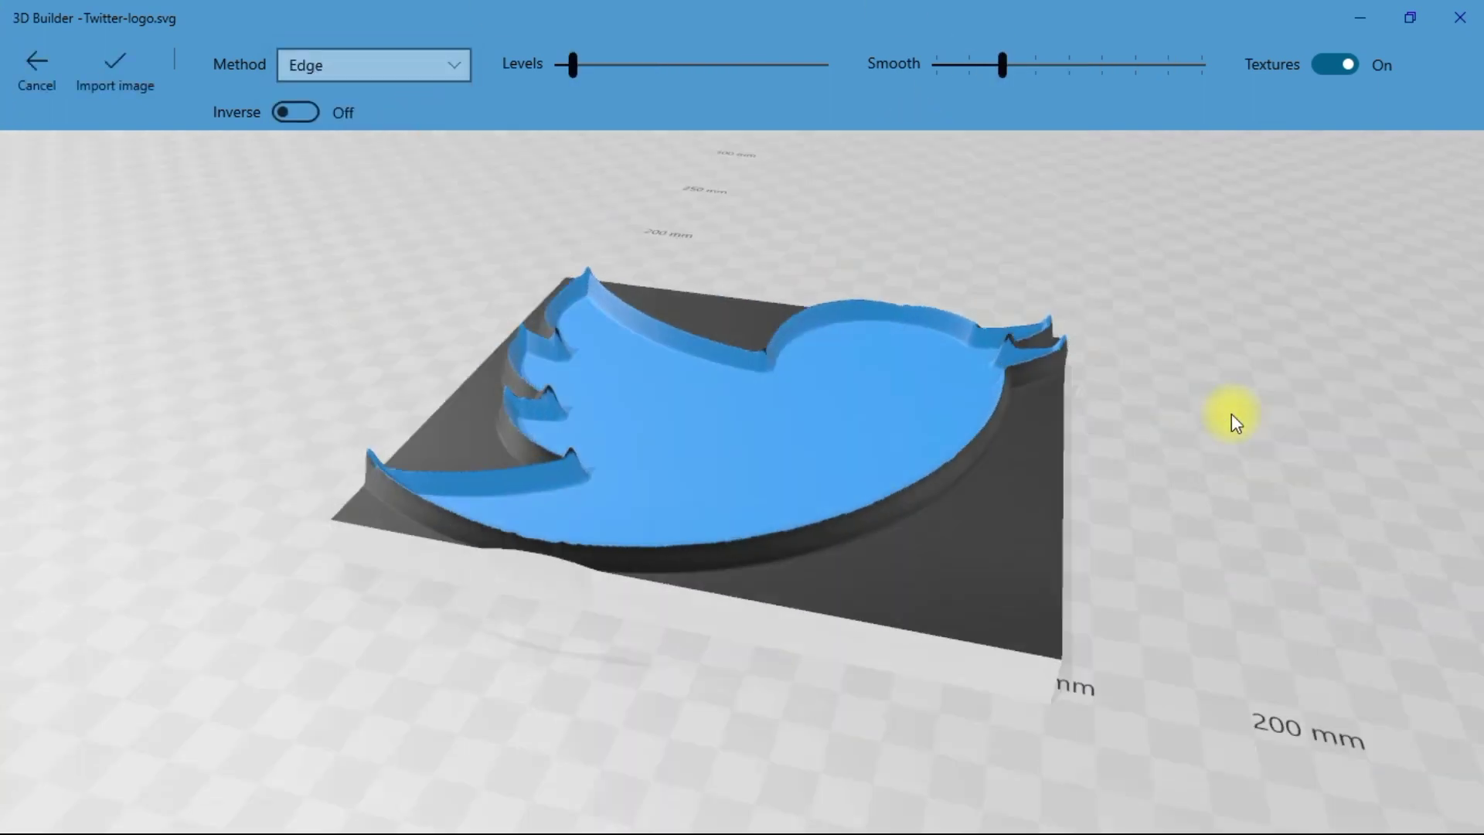
{"action": "left_click", "coordinate": [668, 62]}
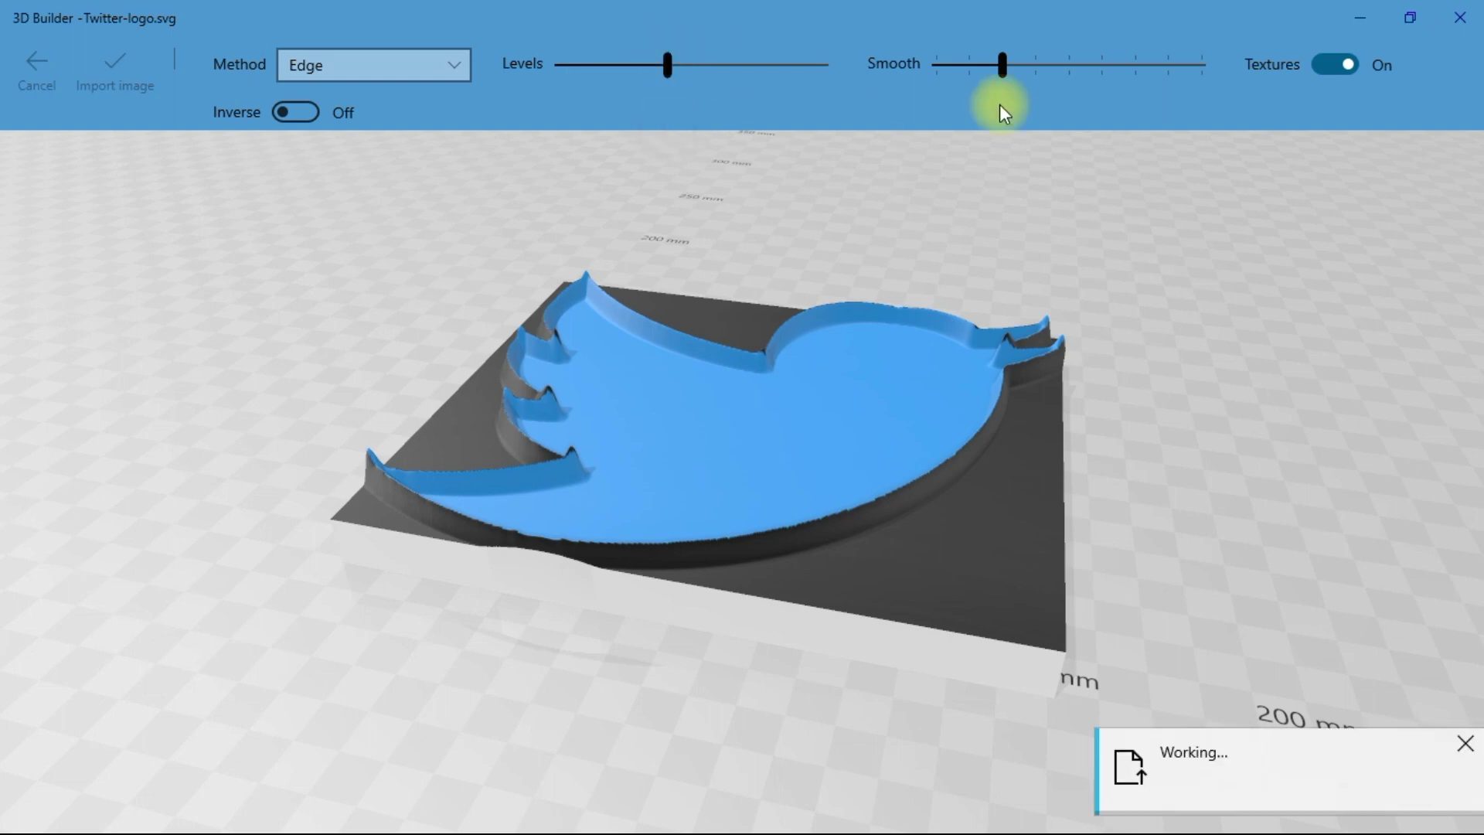
{"action": "left_click", "coordinate": [1102, 66]}
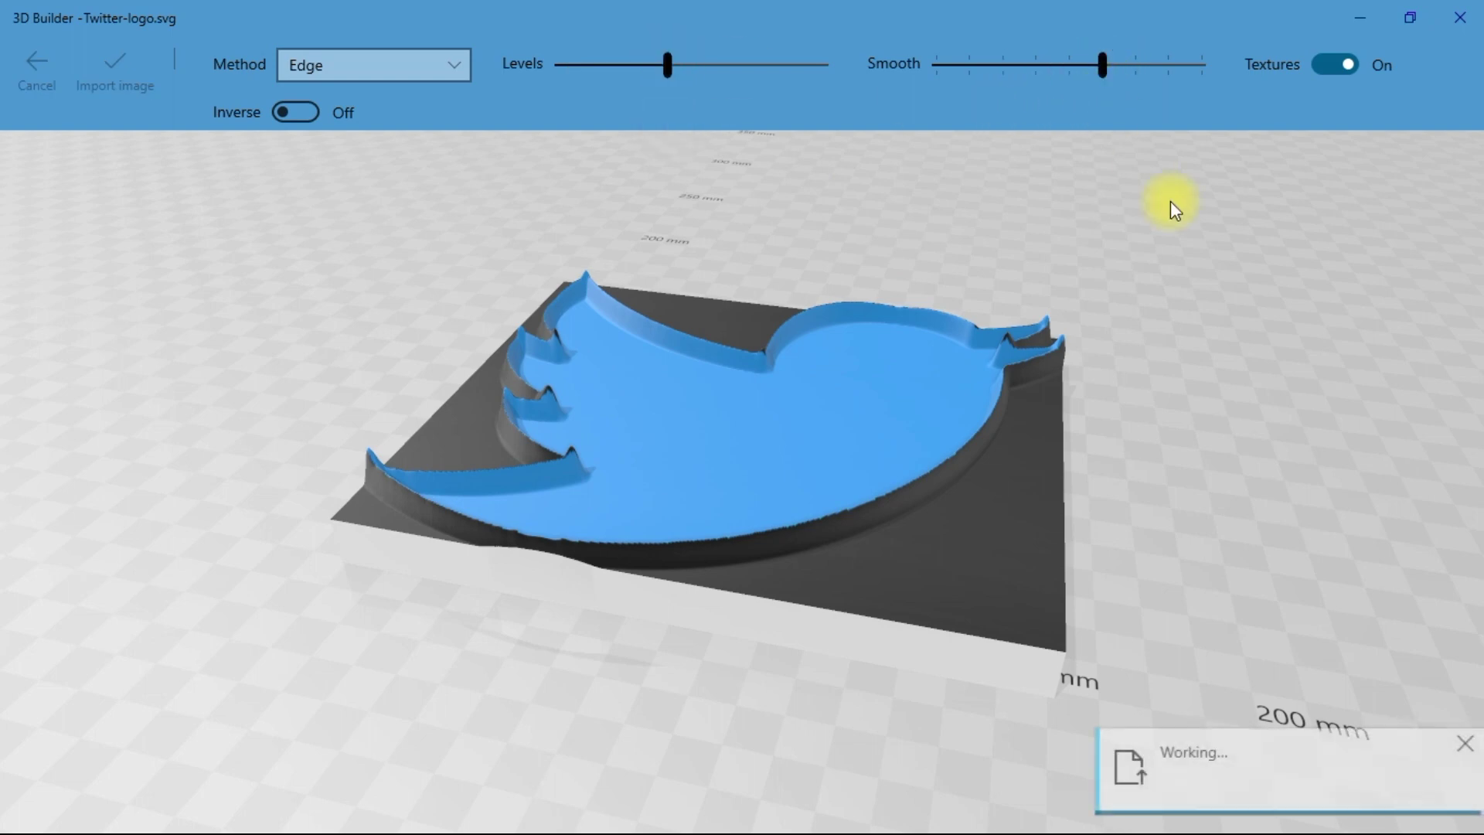
{"action": "left_click_drag", "start_coordinate": [1136, 415], "coordinate": [1204, 479]}
Try the Stamp method on the logo with Detail at the middle setting and Inverse on, and turn Inverse back off
{"action": "left_click", "coordinate": [374, 62]}
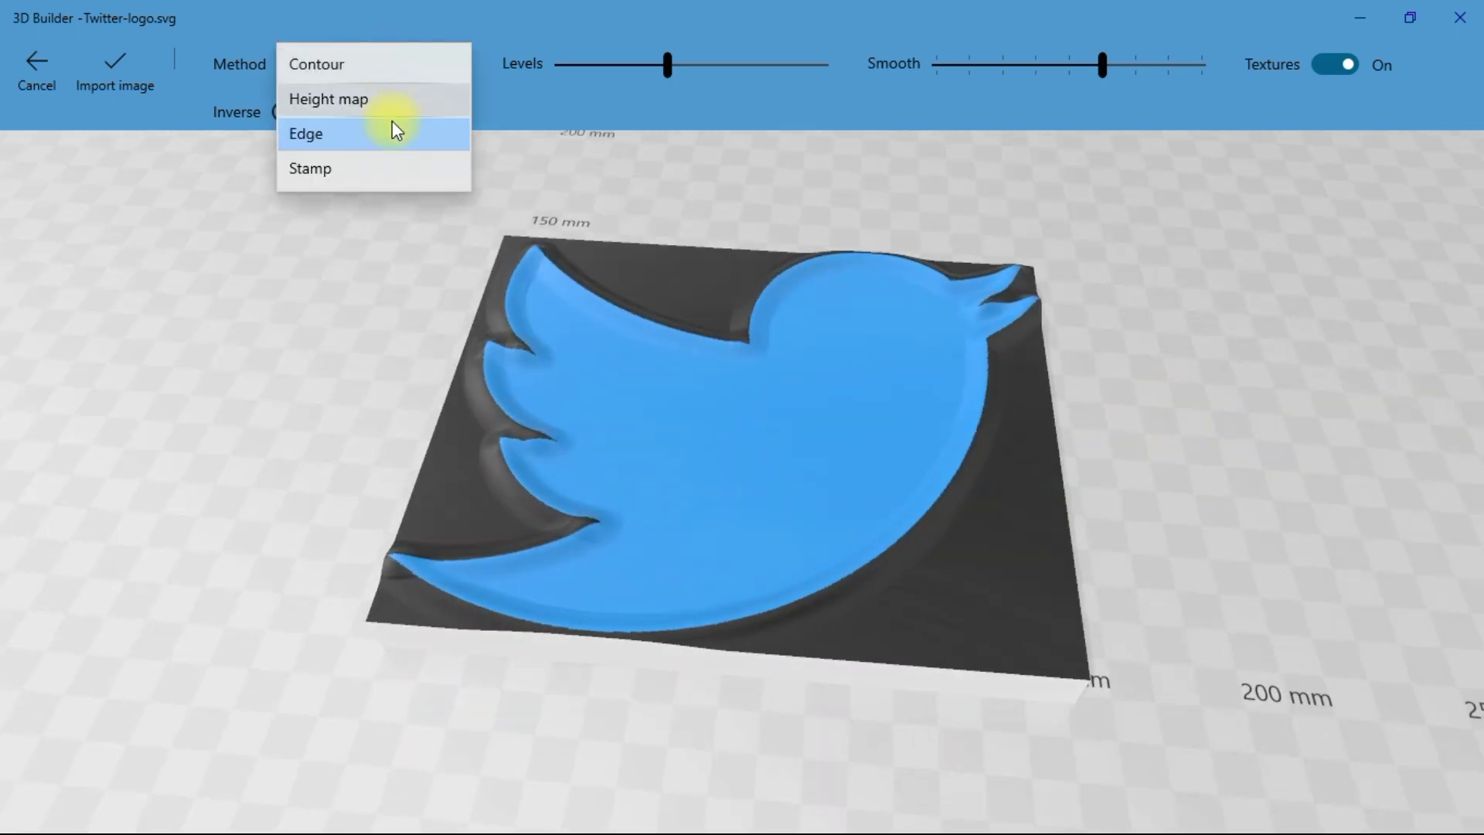
{"action": "left_click", "coordinate": [396, 171]}
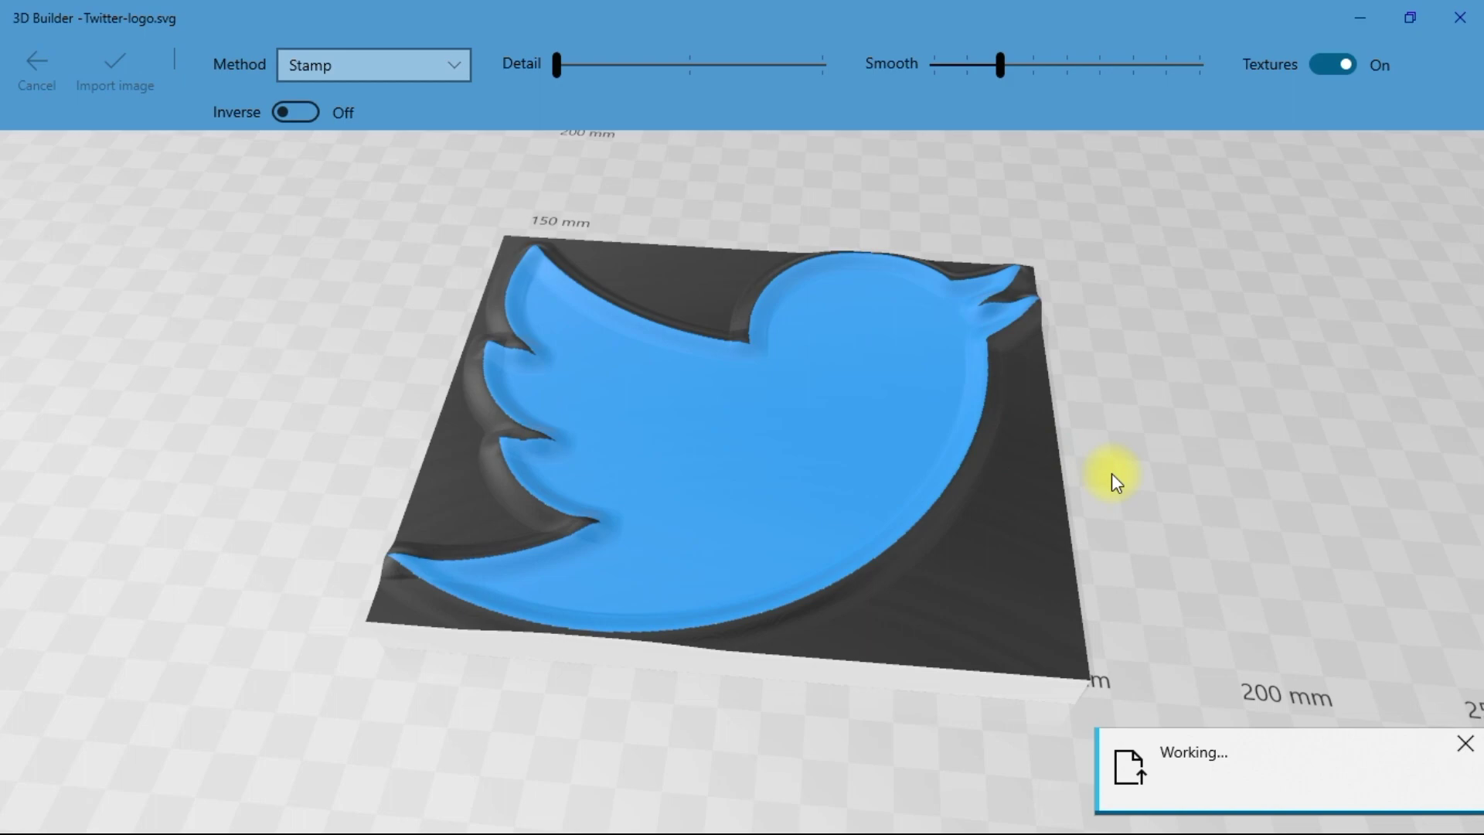
{"action": "left_click_drag", "start_coordinate": [1111, 473], "coordinate": [997, 433]}
{"action": "left_click", "coordinate": [671, 69]}
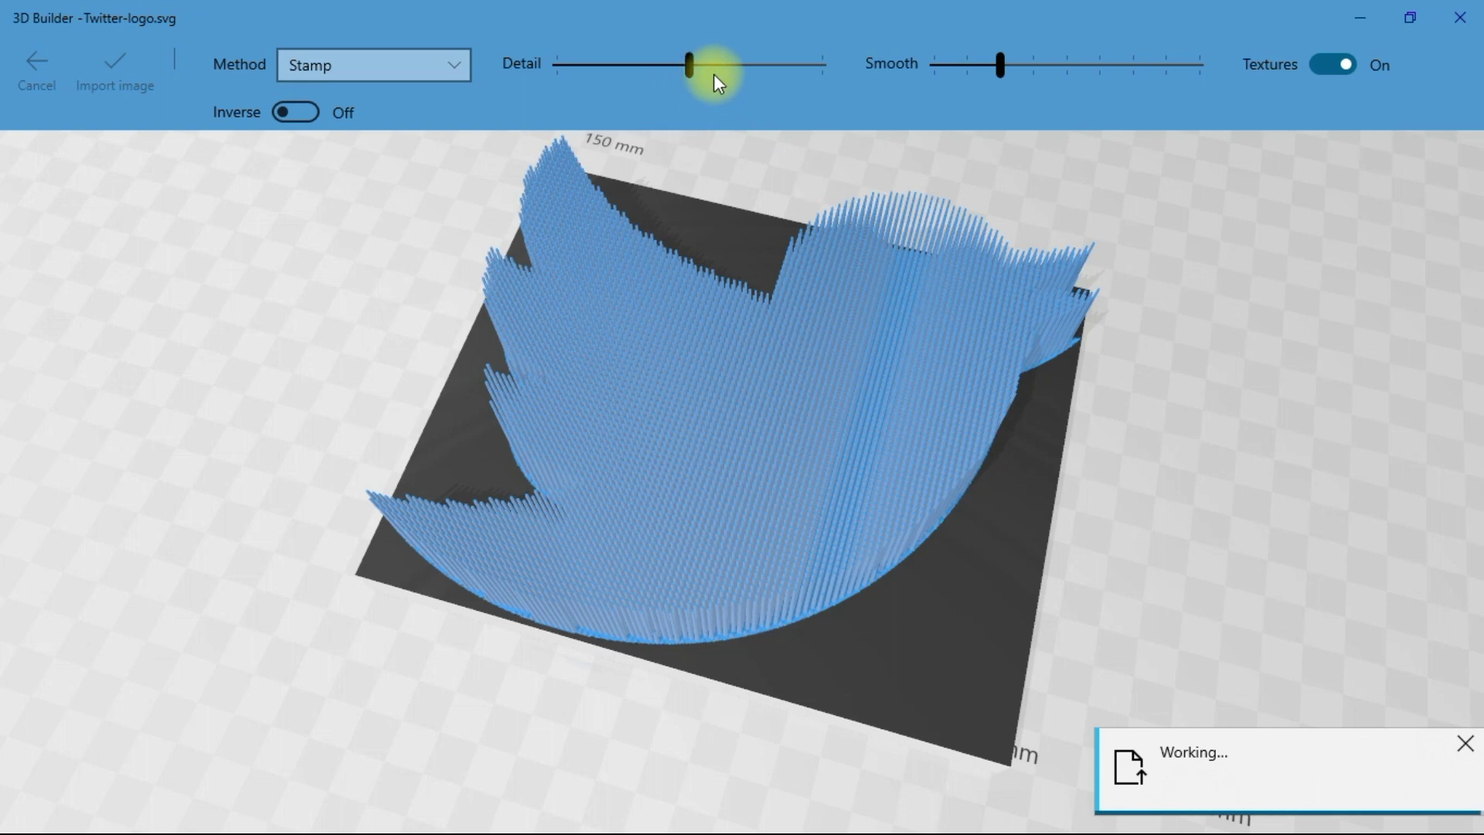
{"action": "left_click", "coordinate": [308, 113]}
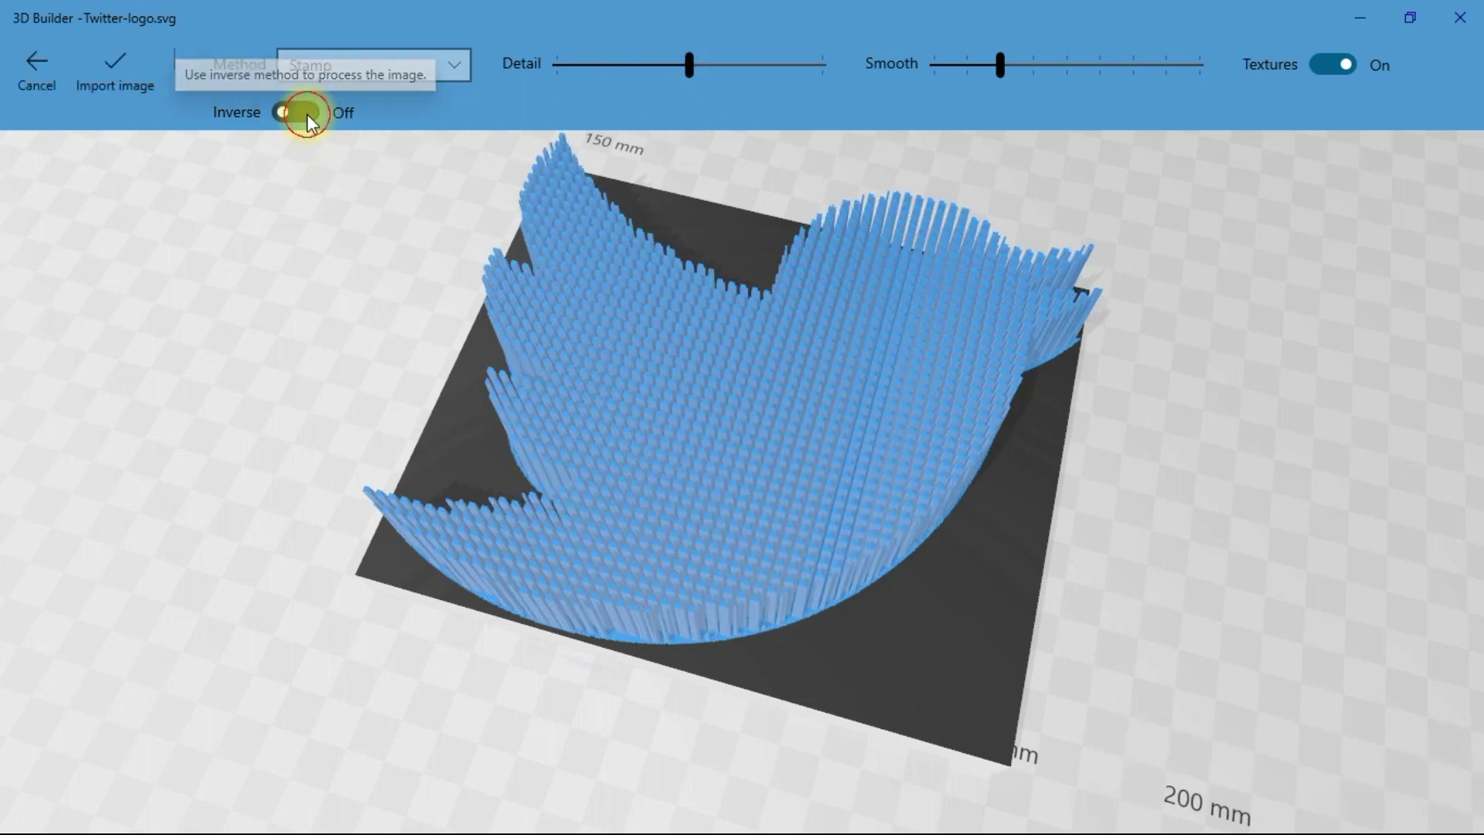
{"action": "left_click_drag", "start_coordinate": [1199, 579], "coordinate": [758, 325]}
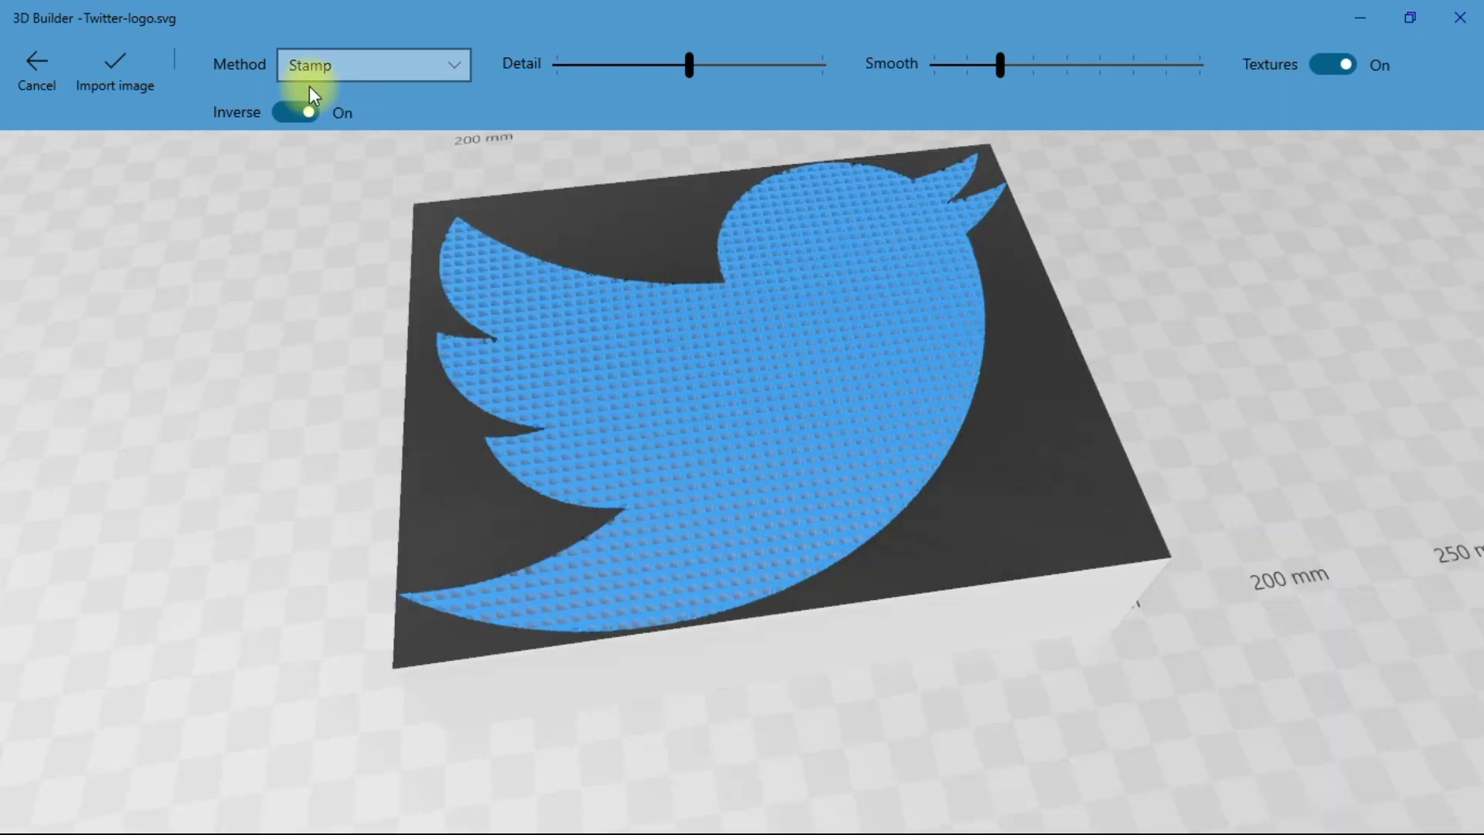
{"action": "left_click", "coordinate": [314, 109]}
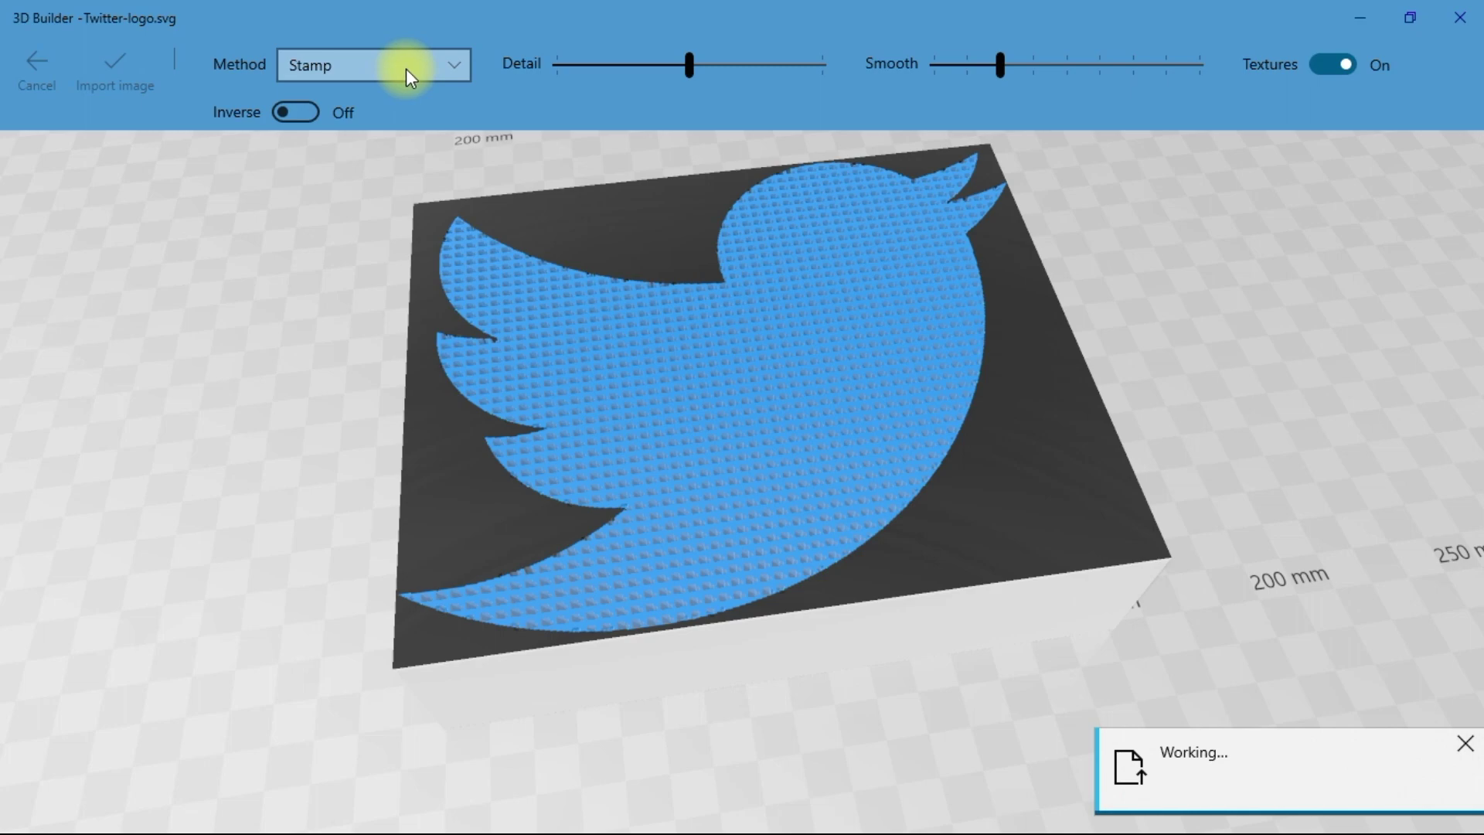
Return the logo to the Contour method, import the image as a 3D object and inspect it
{"action": "left_click", "coordinate": [406, 68]}
{"action": "left_click", "coordinate": [406, 68]}
{"action": "left_click_drag", "start_coordinate": [1005, 438], "coordinate": [918, 497]}
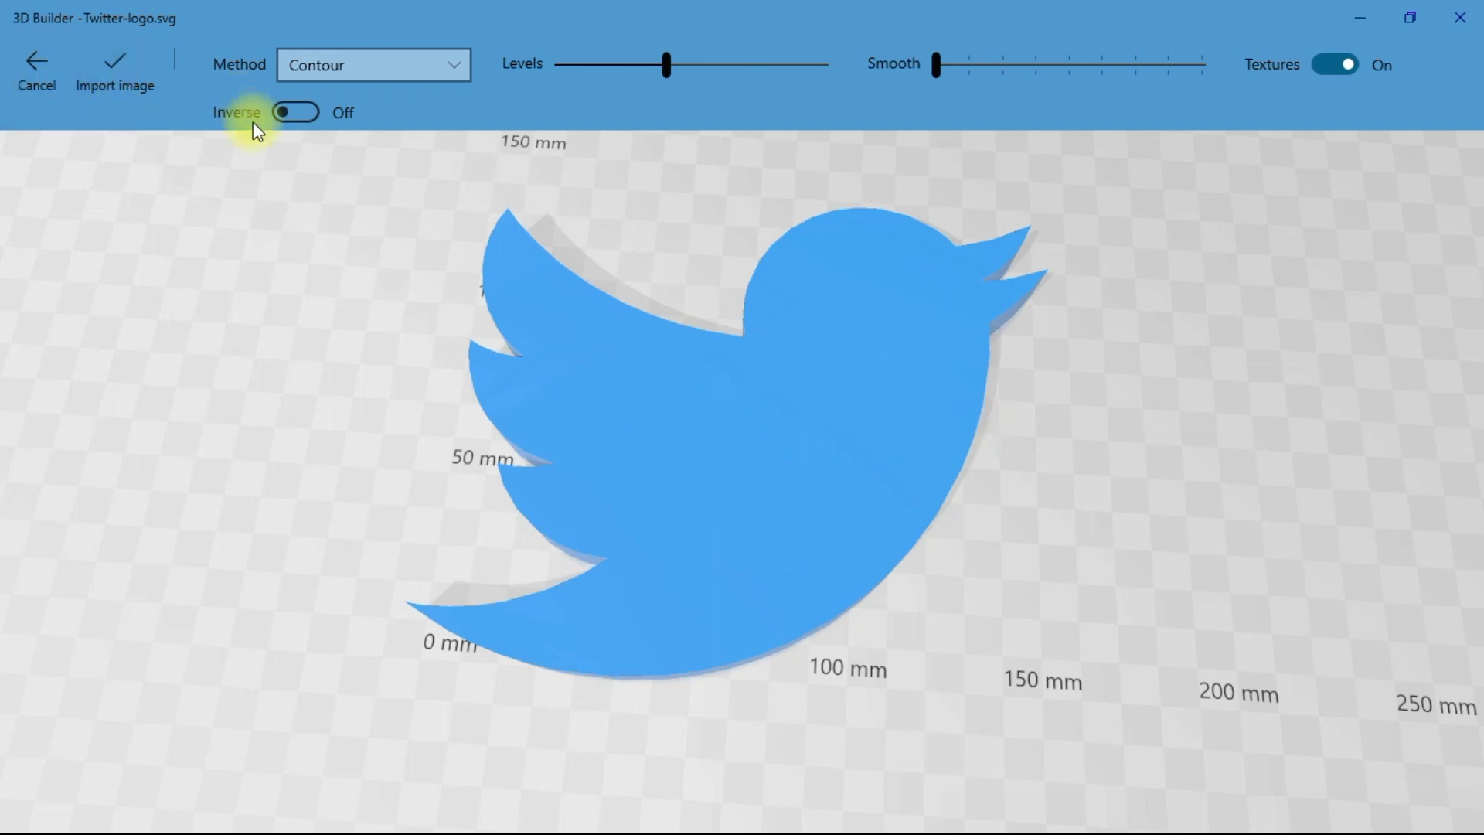
{"action": "left_click_drag", "start_coordinate": [1052, 590], "coordinate": [1027, 513]}
{"action": "left_click", "coordinate": [137, 62]}
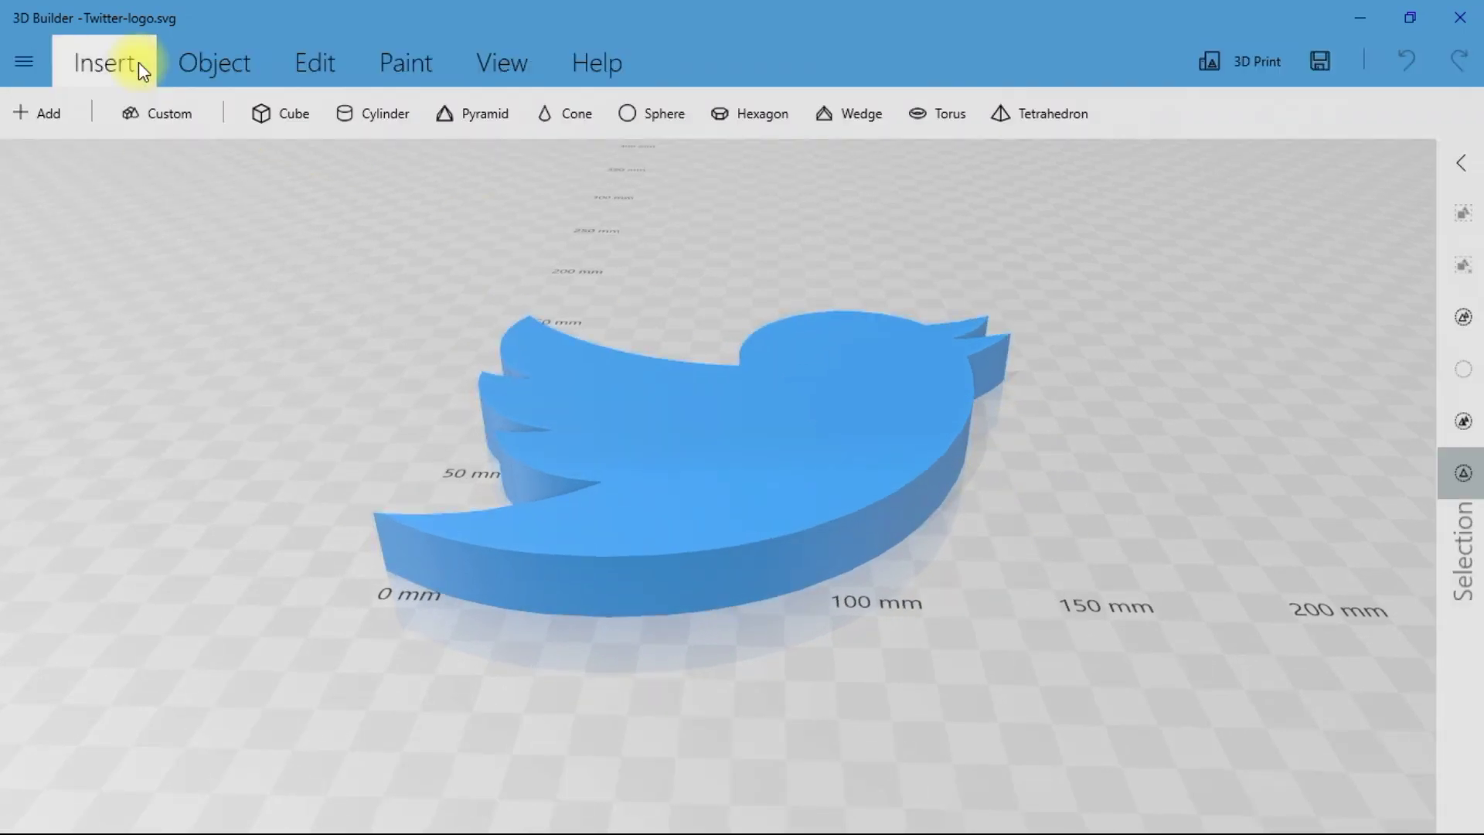
{"action": "left_click_drag", "start_coordinate": [1066, 397], "coordinate": [1137, 429]}
{"action": "left_click_drag", "start_coordinate": [1039, 424], "coordinate": [986, 429]}
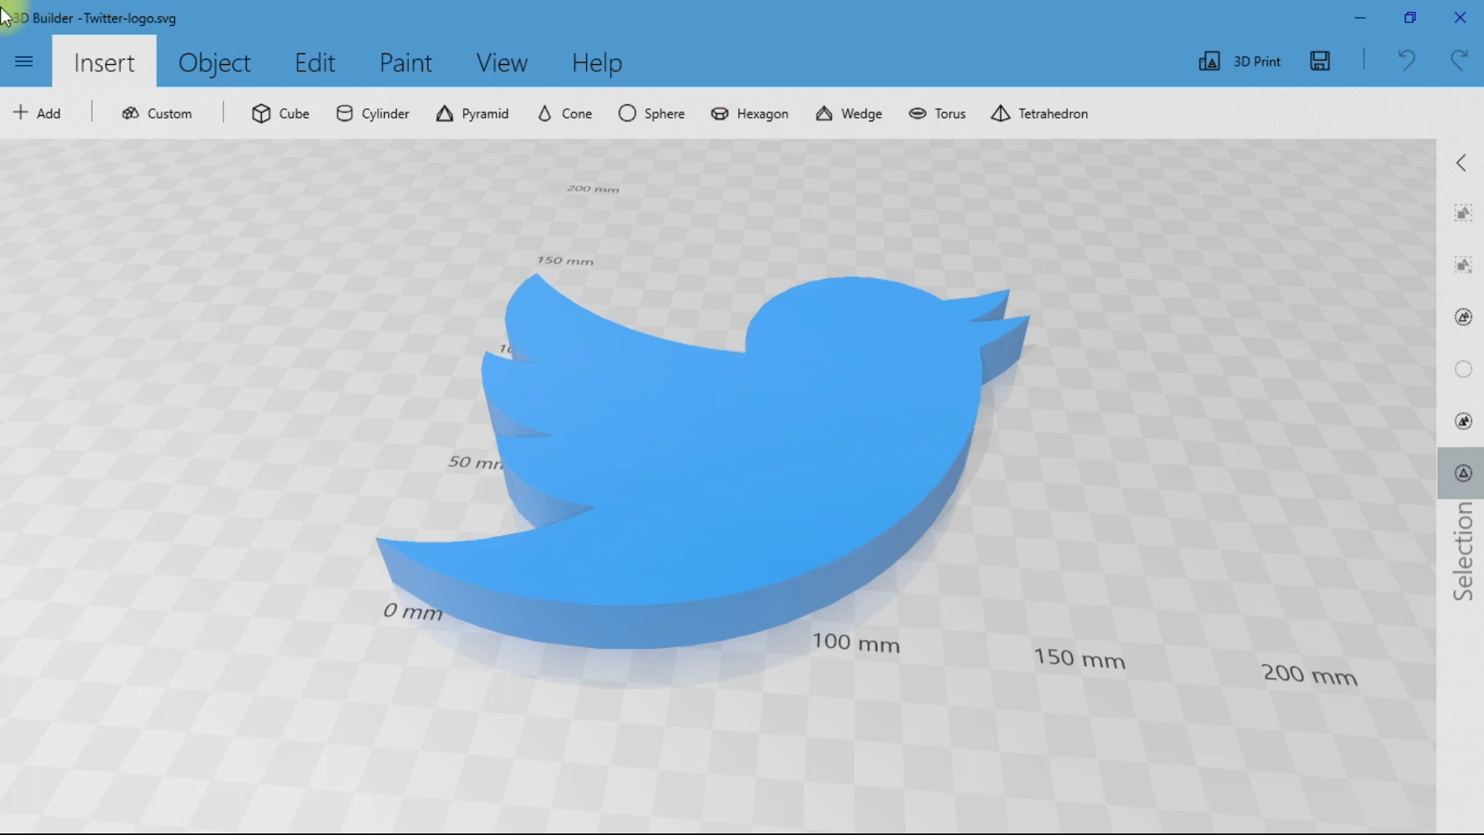
Save the model as "rate" in OBJ format in the Documents > 3D Builder folder, accepting the format notice
{"action": "left_click", "coordinate": [22, 59]}
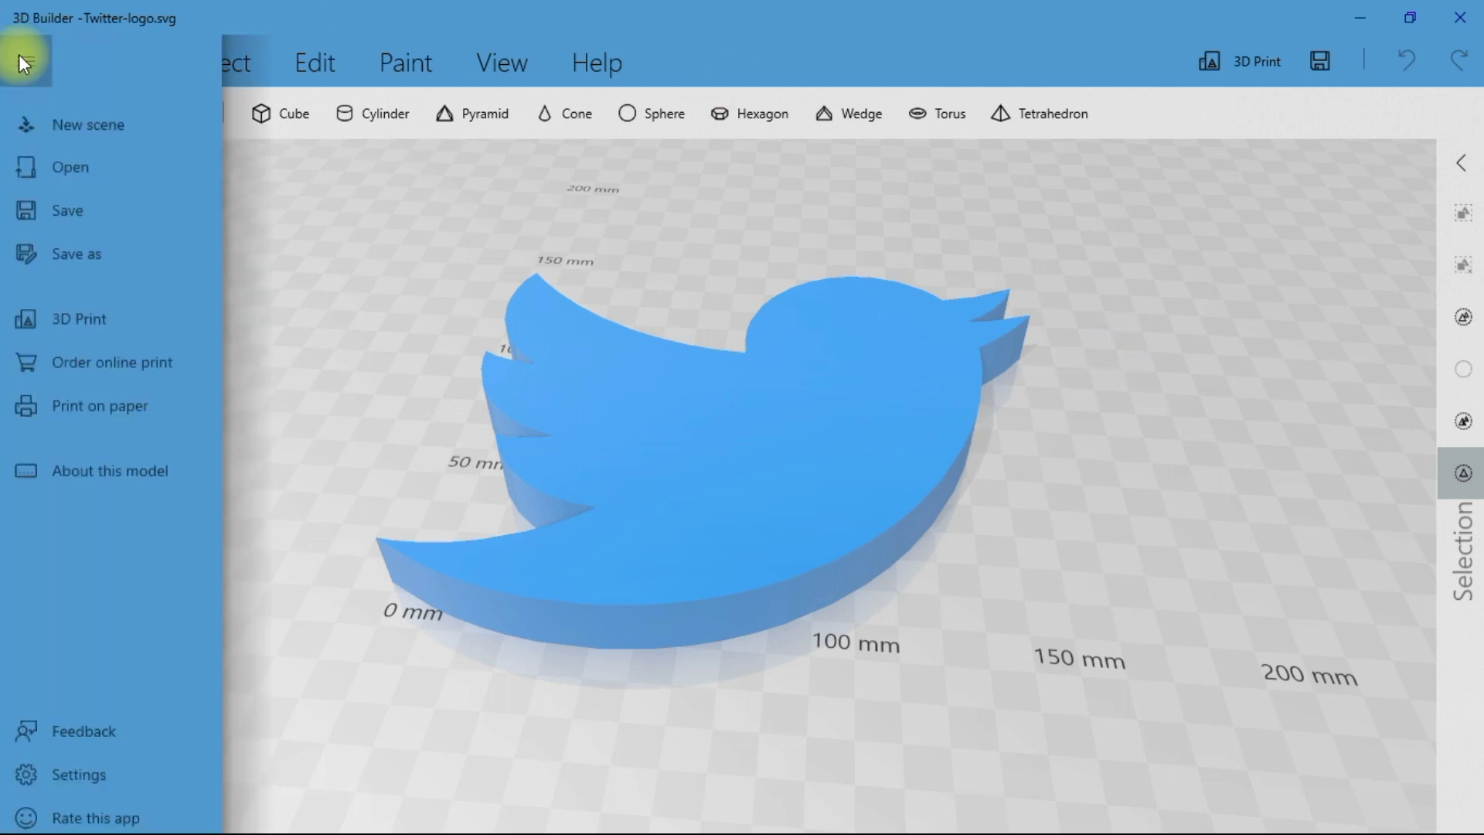
{"action": "left_click", "coordinate": [68, 261]}
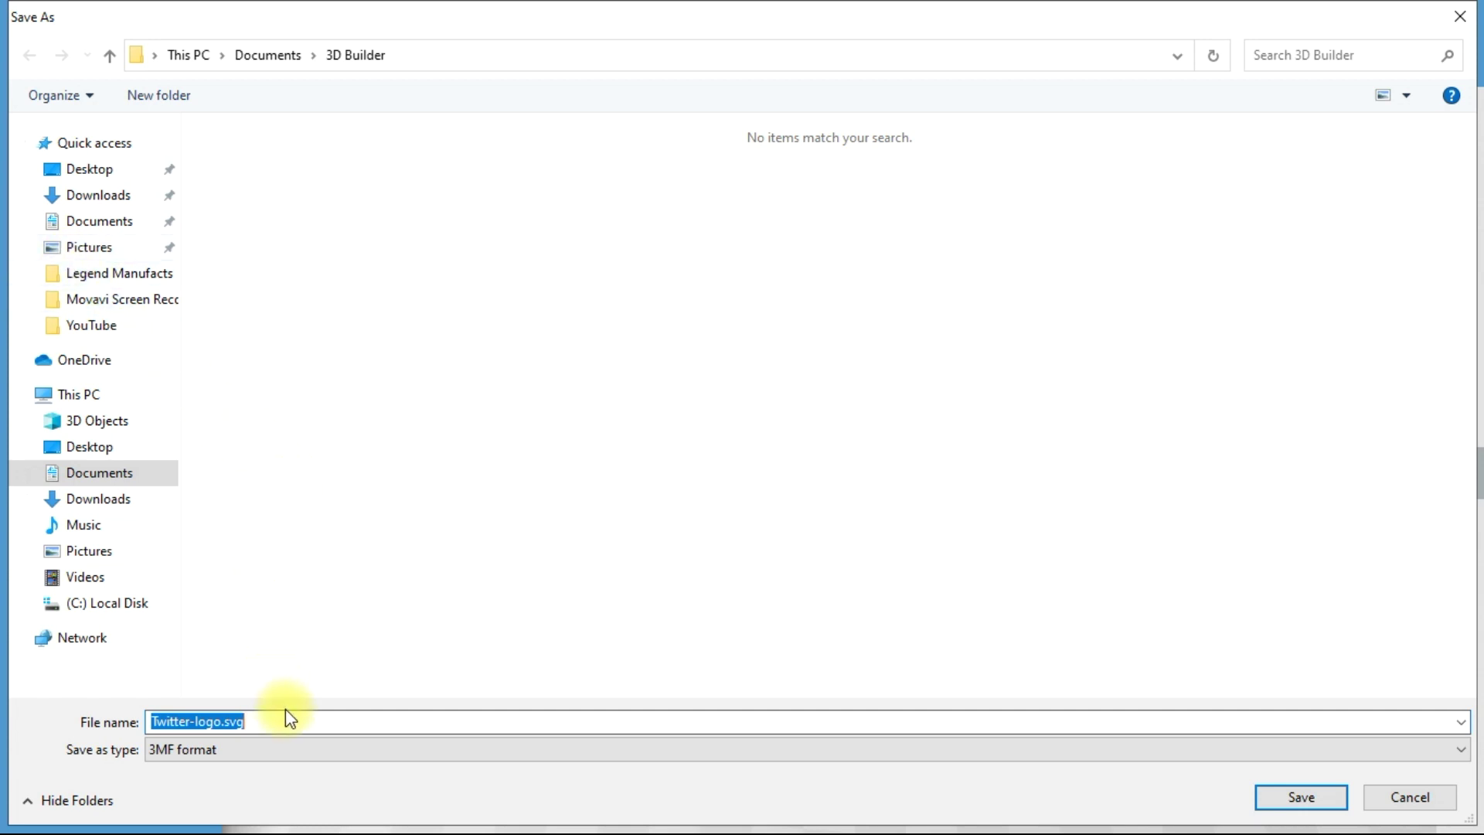
{"action": "type", "text": "rate"}
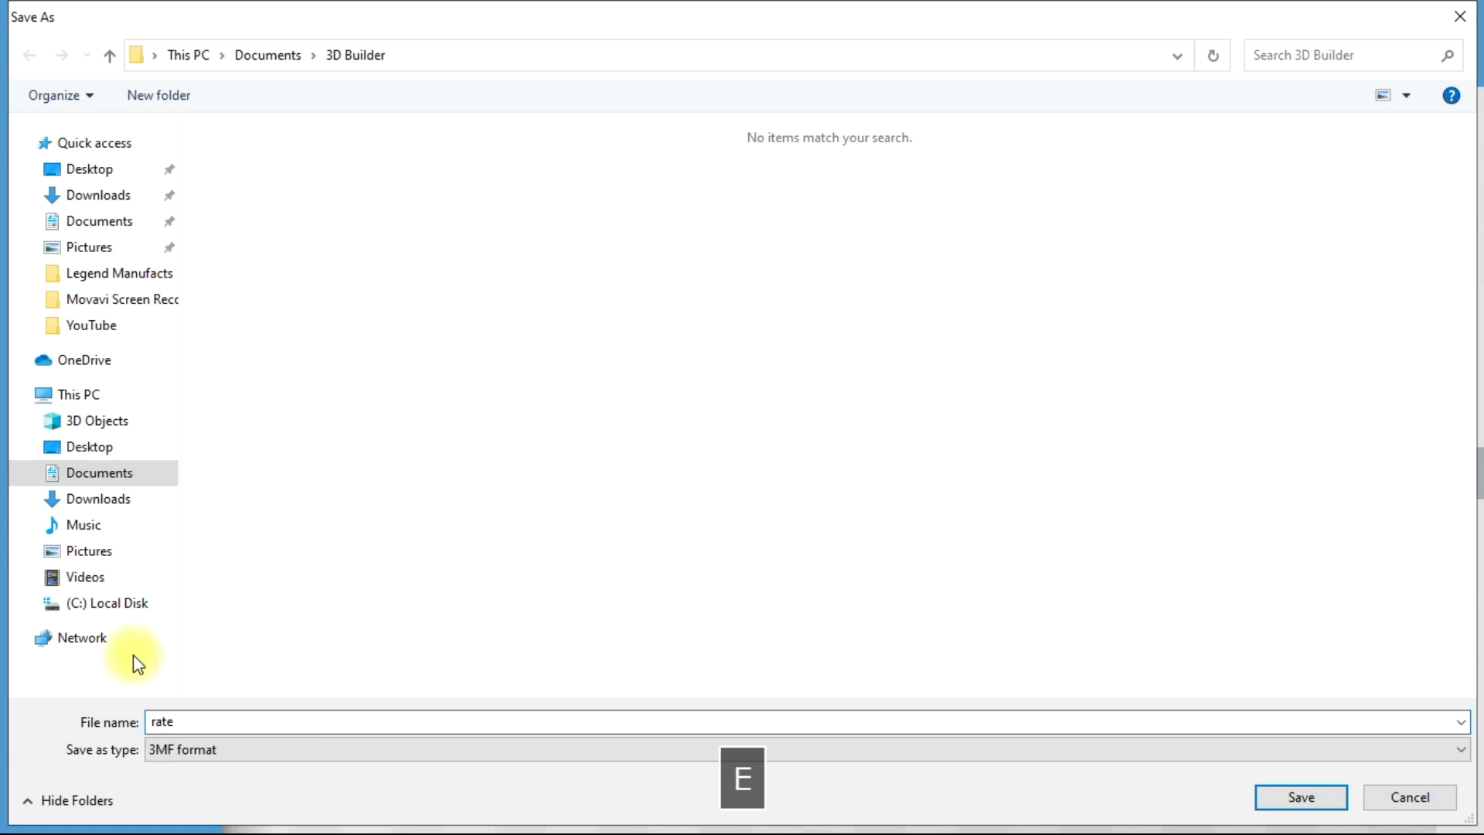
{"action": "left_click", "coordinate": [249, 745]}
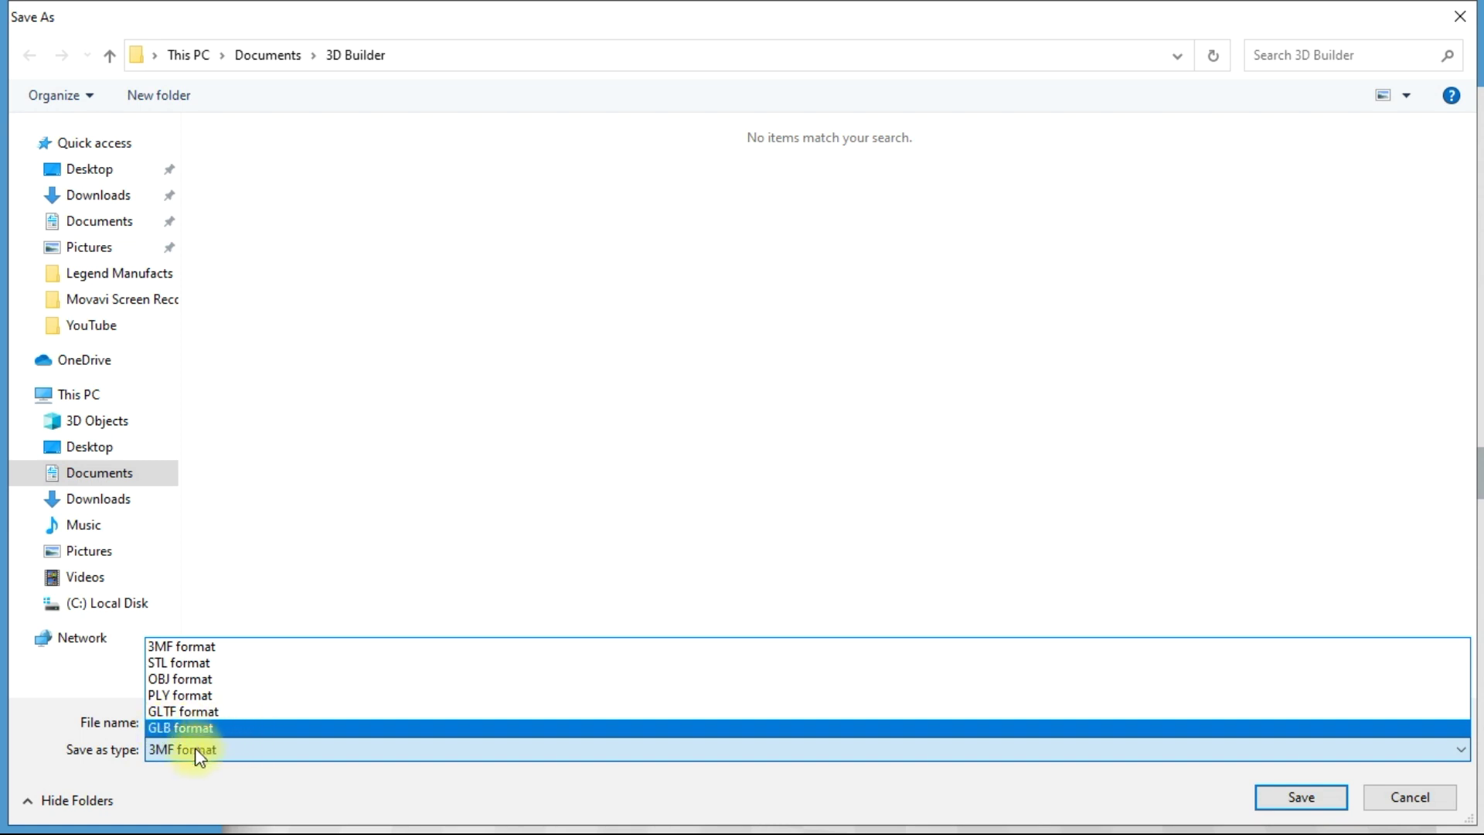
{"action": "left_click", "coordinate": [199, 677]}
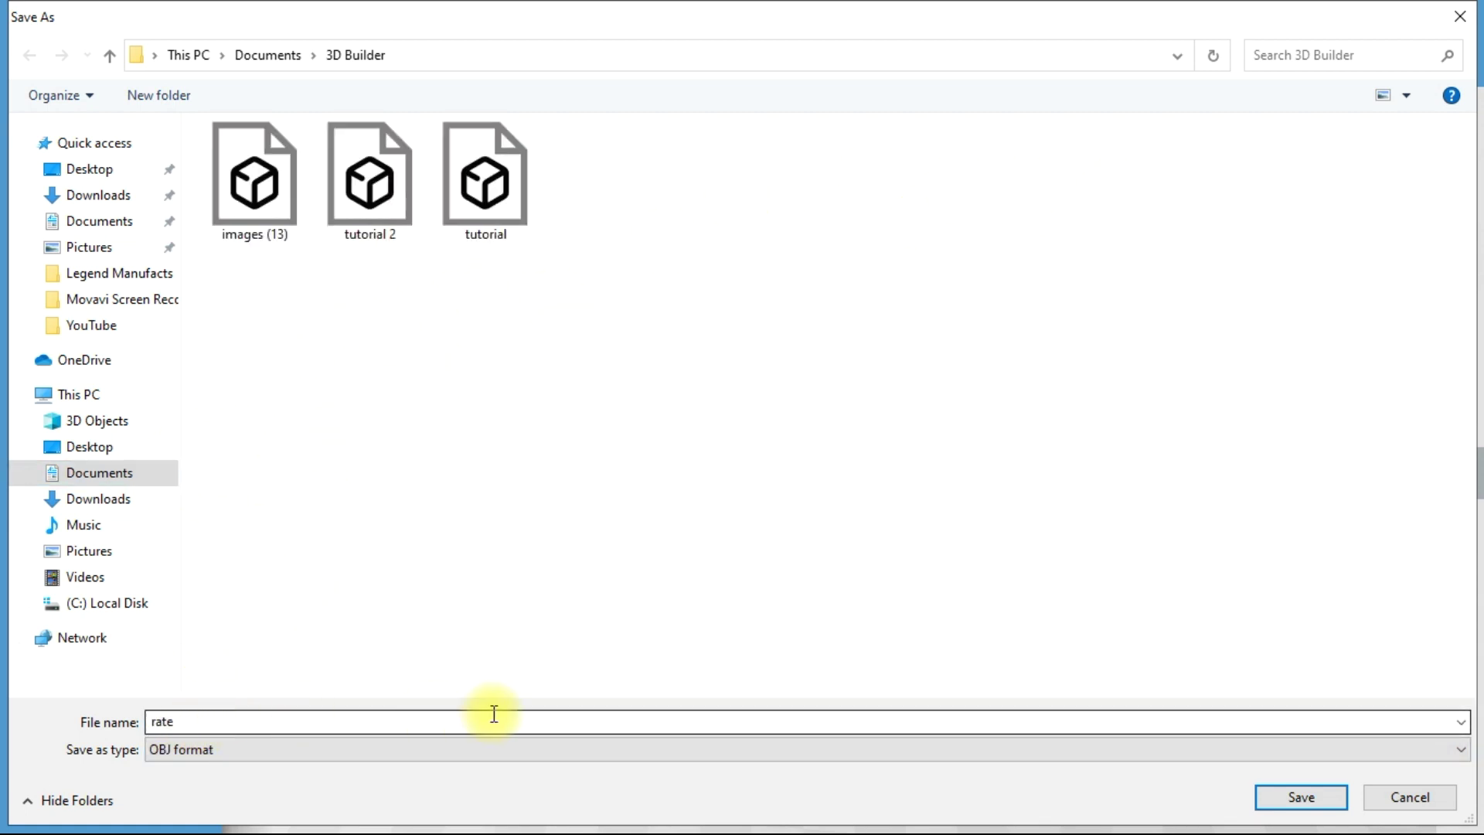
{"action": "left_click", "coordinate": [1319, 786]}
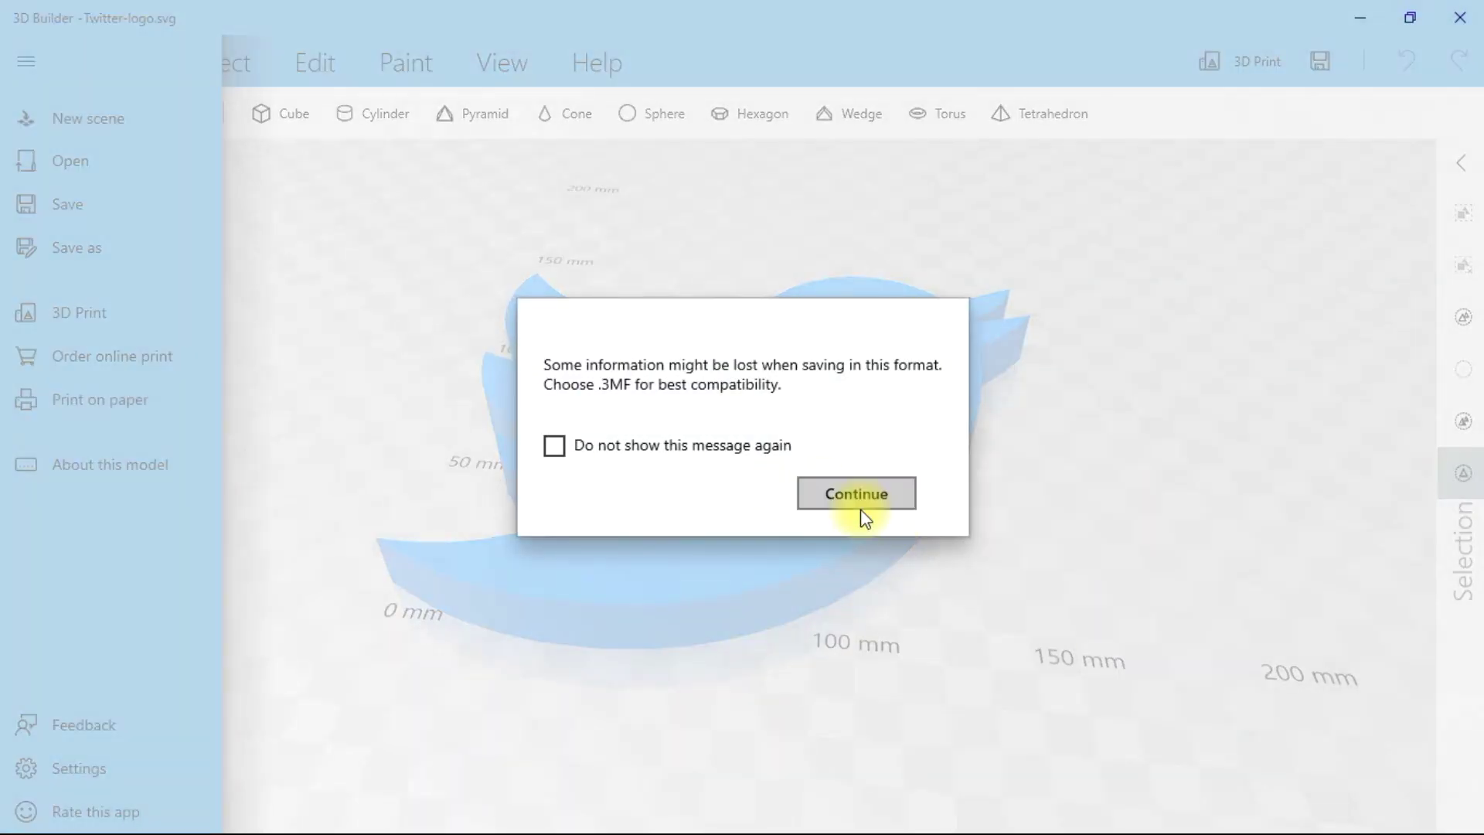
{"action": "left_click", "coordinate": [860, 506]}
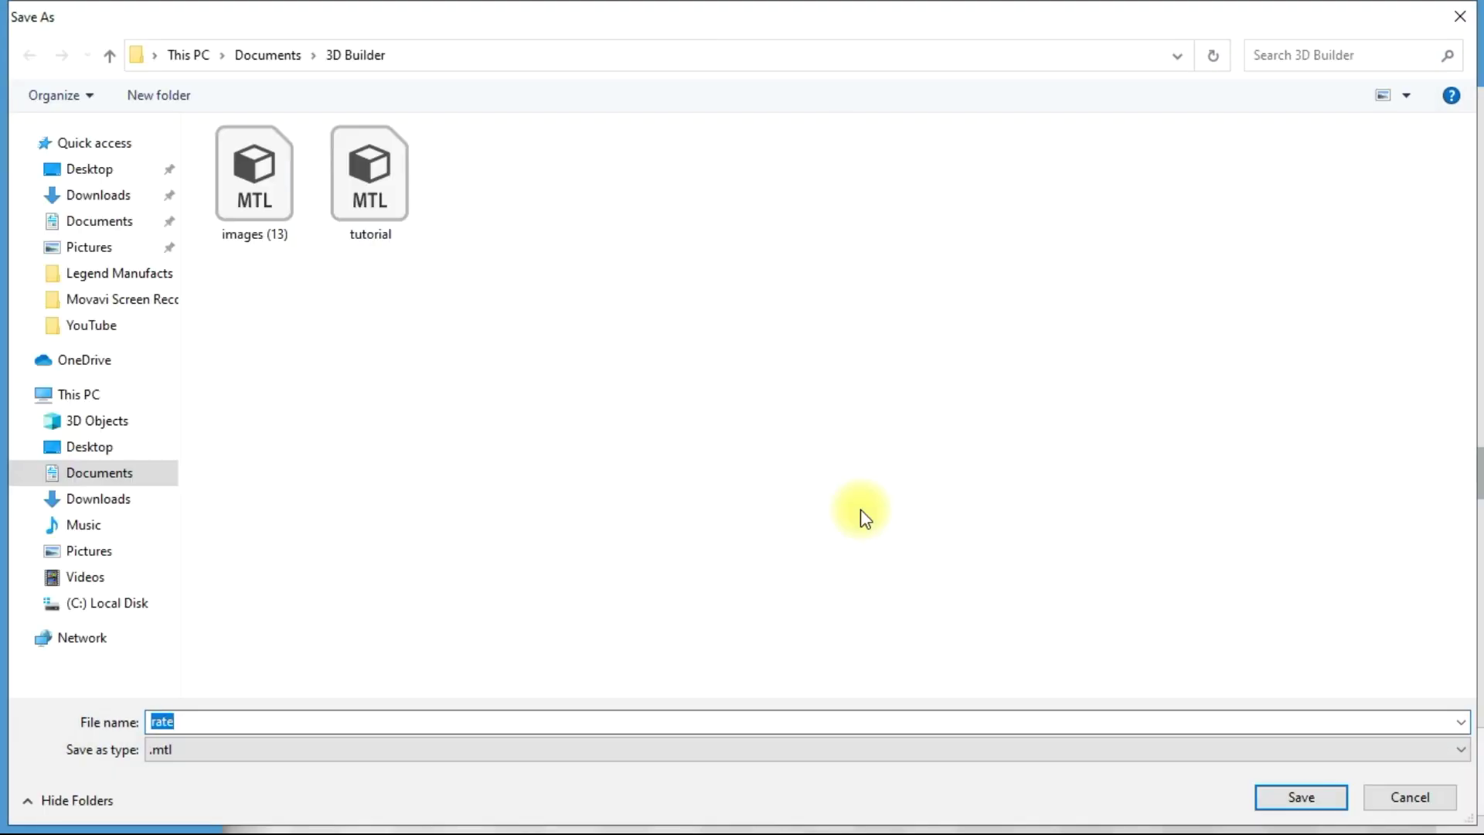
Save the accompanying .mtl material file and the texture image under the name "rate", and return to the scene
{"action": "left_click", "coordinate": [1334, 796]}
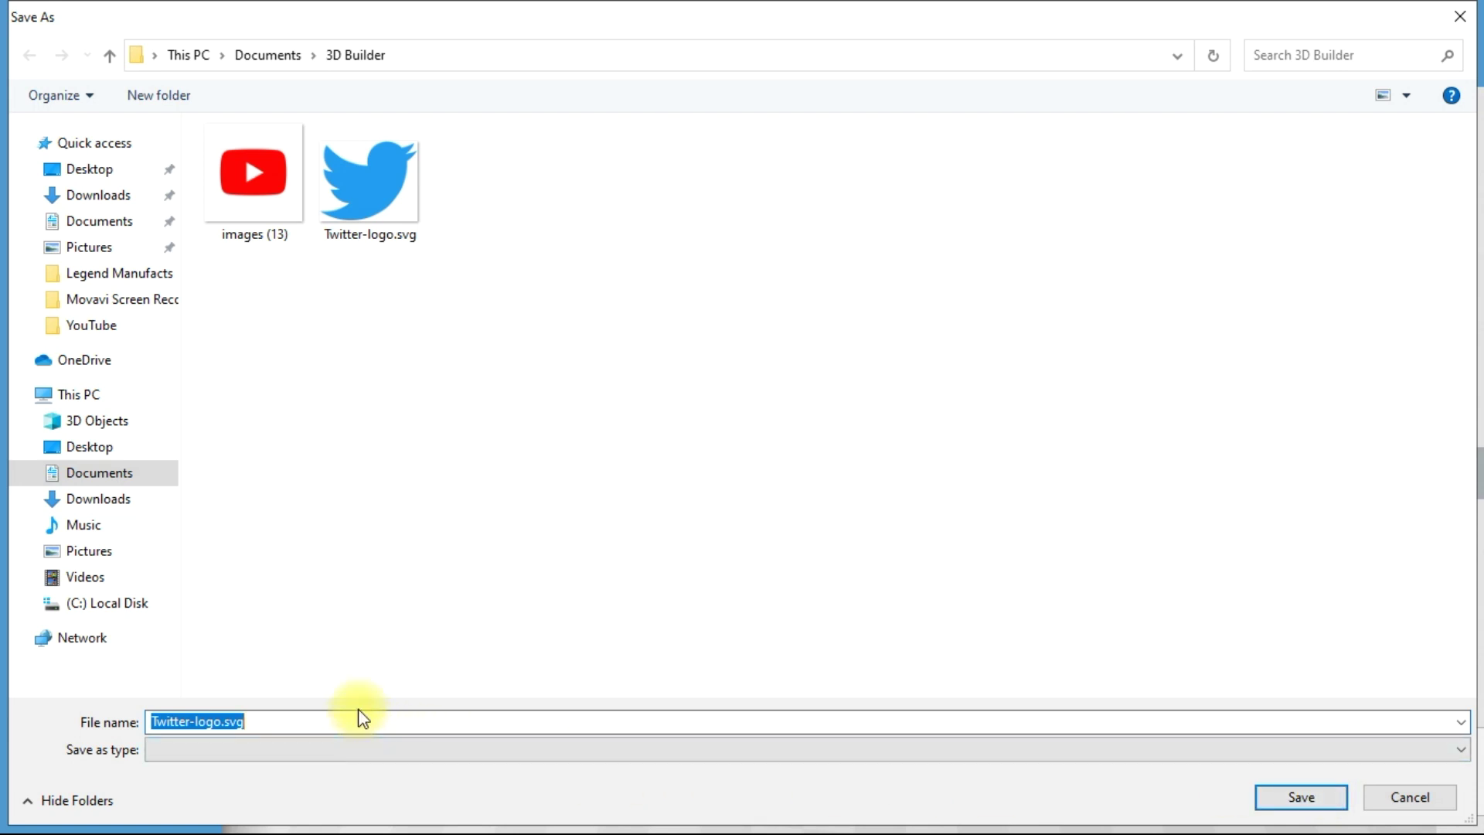
{"action": "type", "text": "ratw"}
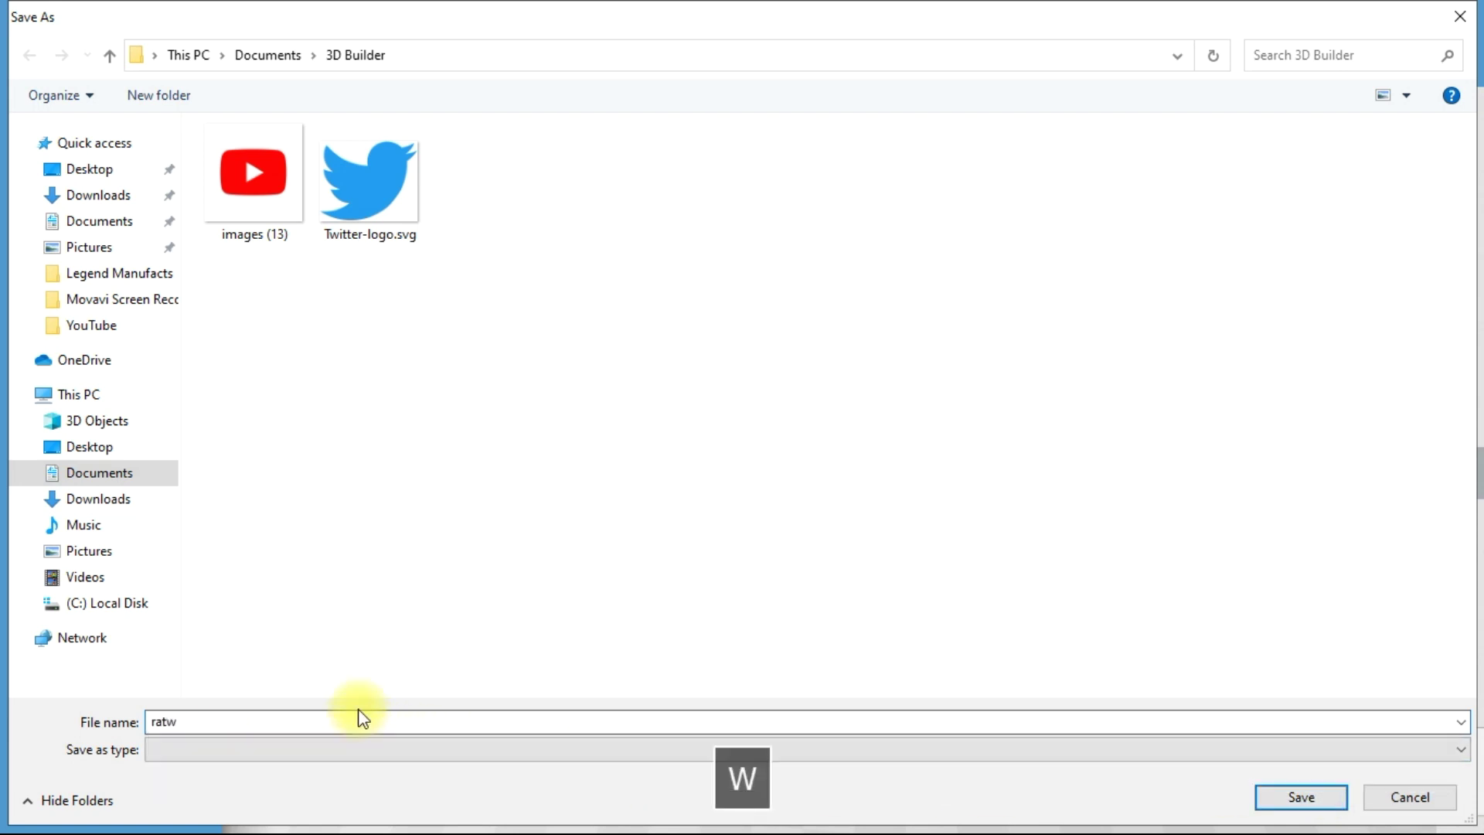
{"action": "key", "text": "BackSpace"}
{"action": "type", "text": "e"}
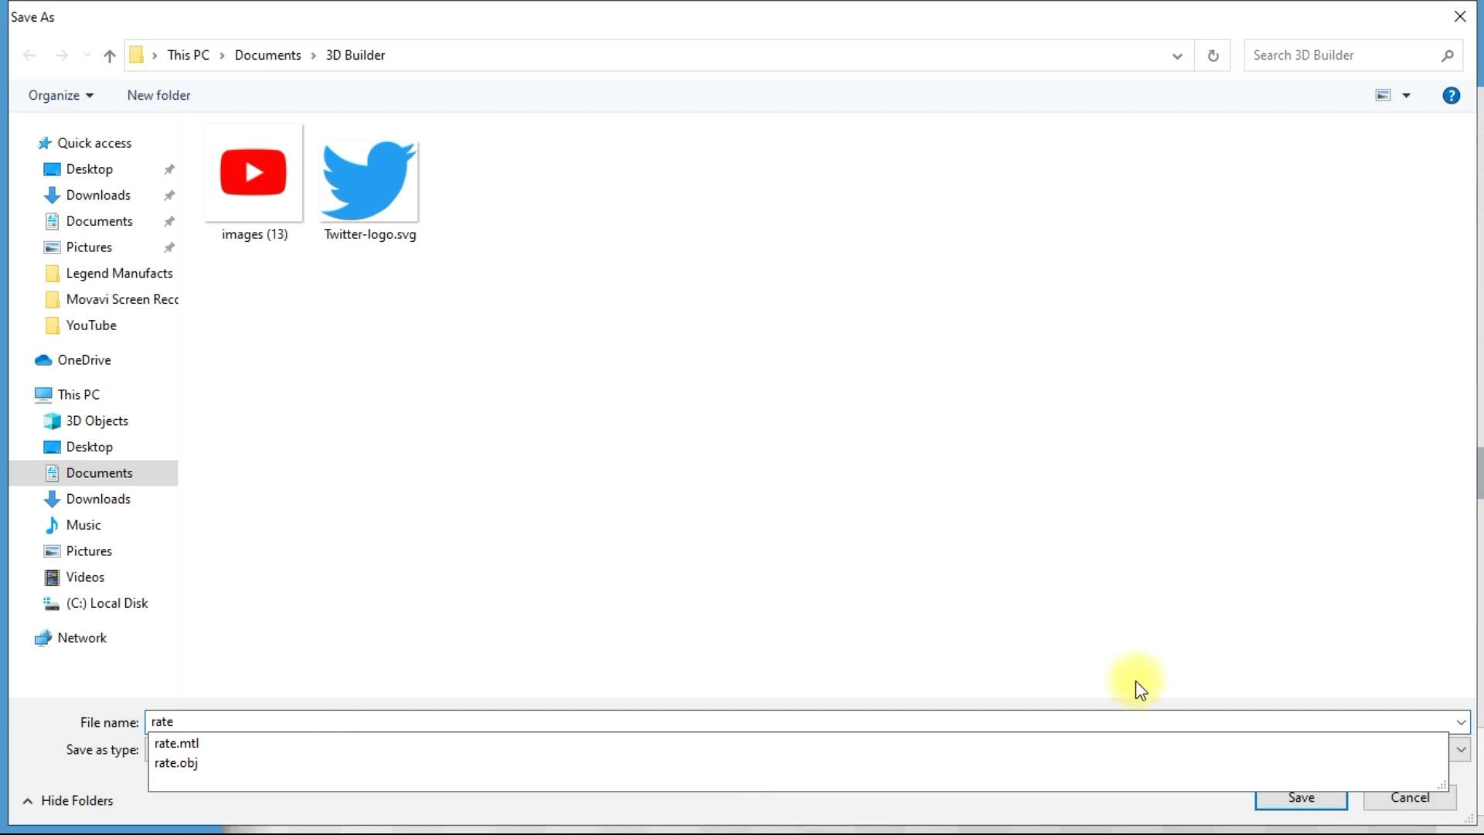
{"action": "key", "text": "Return"}
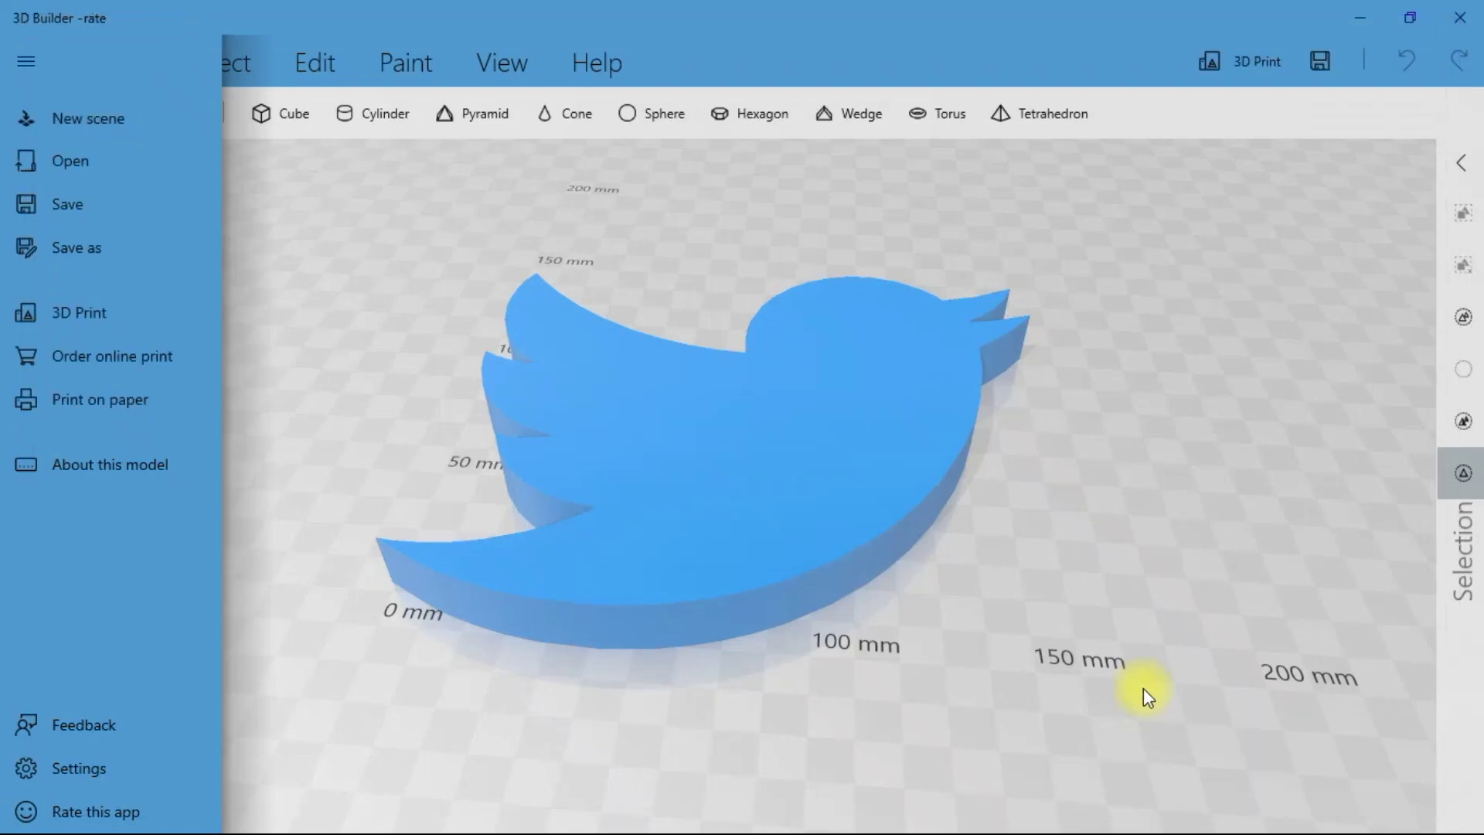
{"action": "left_click", "coordinate": [1040, 603]}
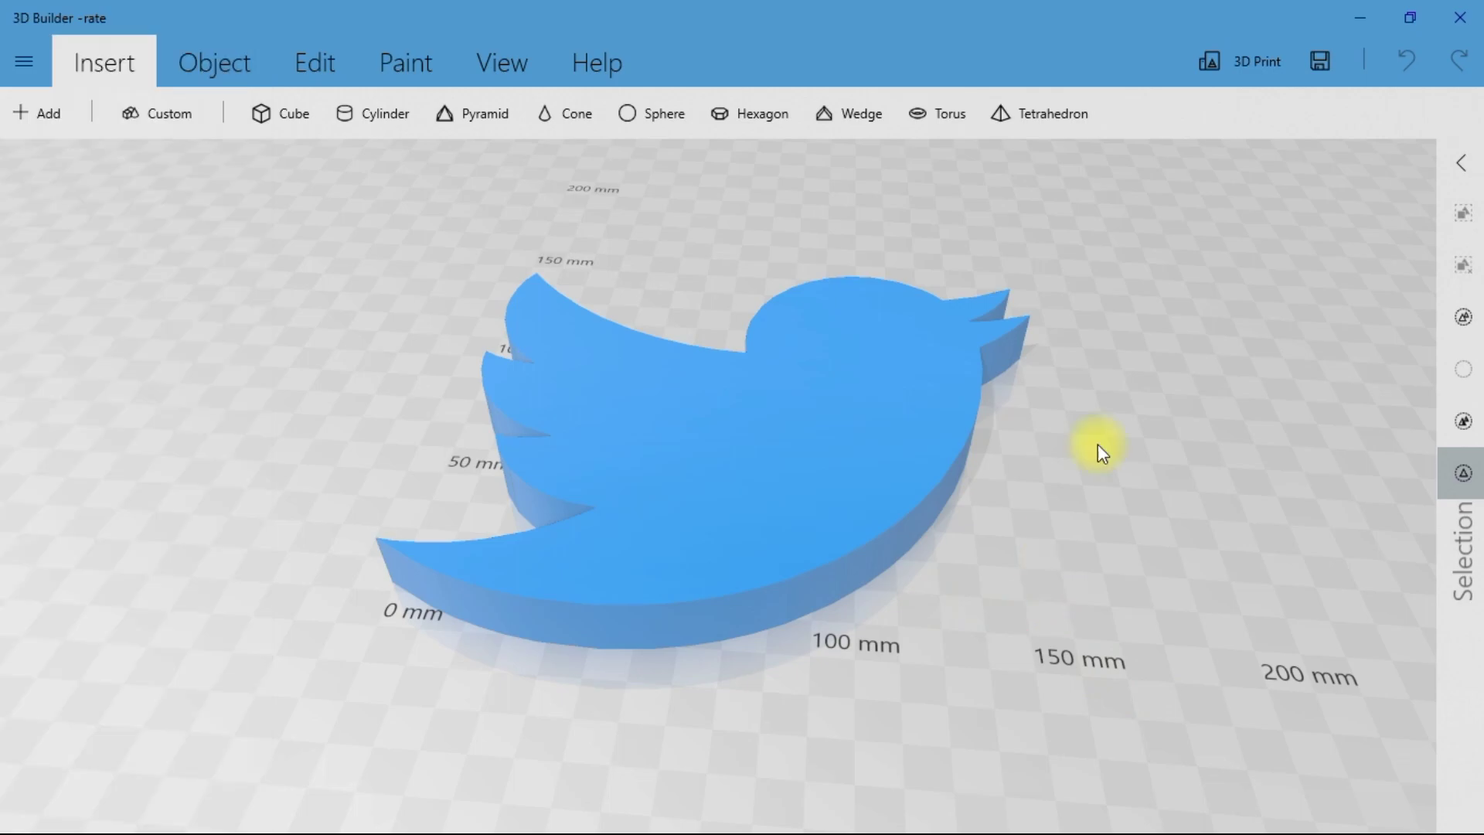
Close 3D Builder, switch to 3ds Max and return the perspective viewport to its home view
{"action": "left_click", "coordinate": [1460, 17]}
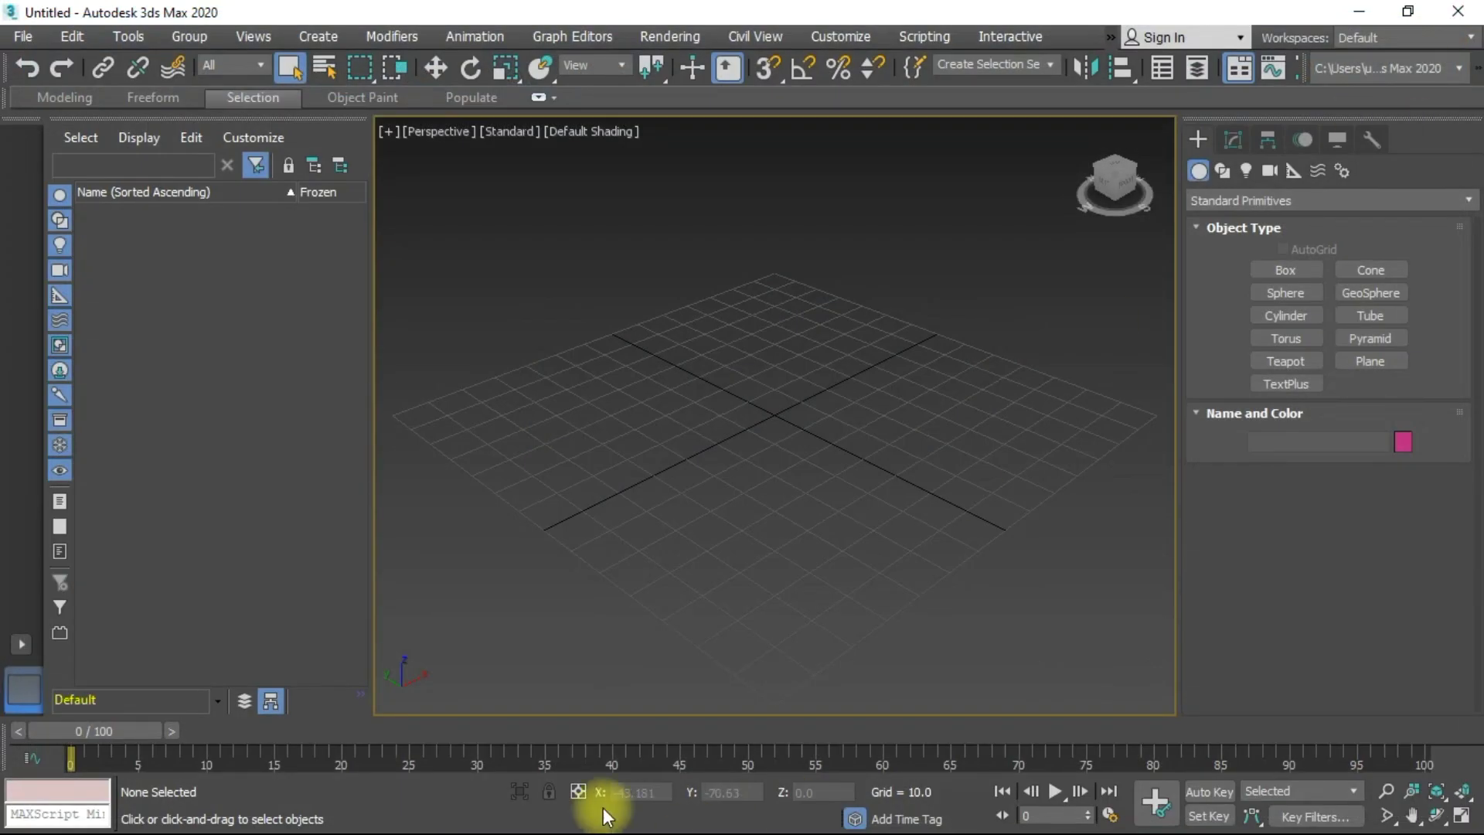
{"action": "left_click", "coordinate": [1119, 187]}
{"action": "left_click_drag", "start_coordinate": [1067, 147], "coordinate": [1120, 188]}
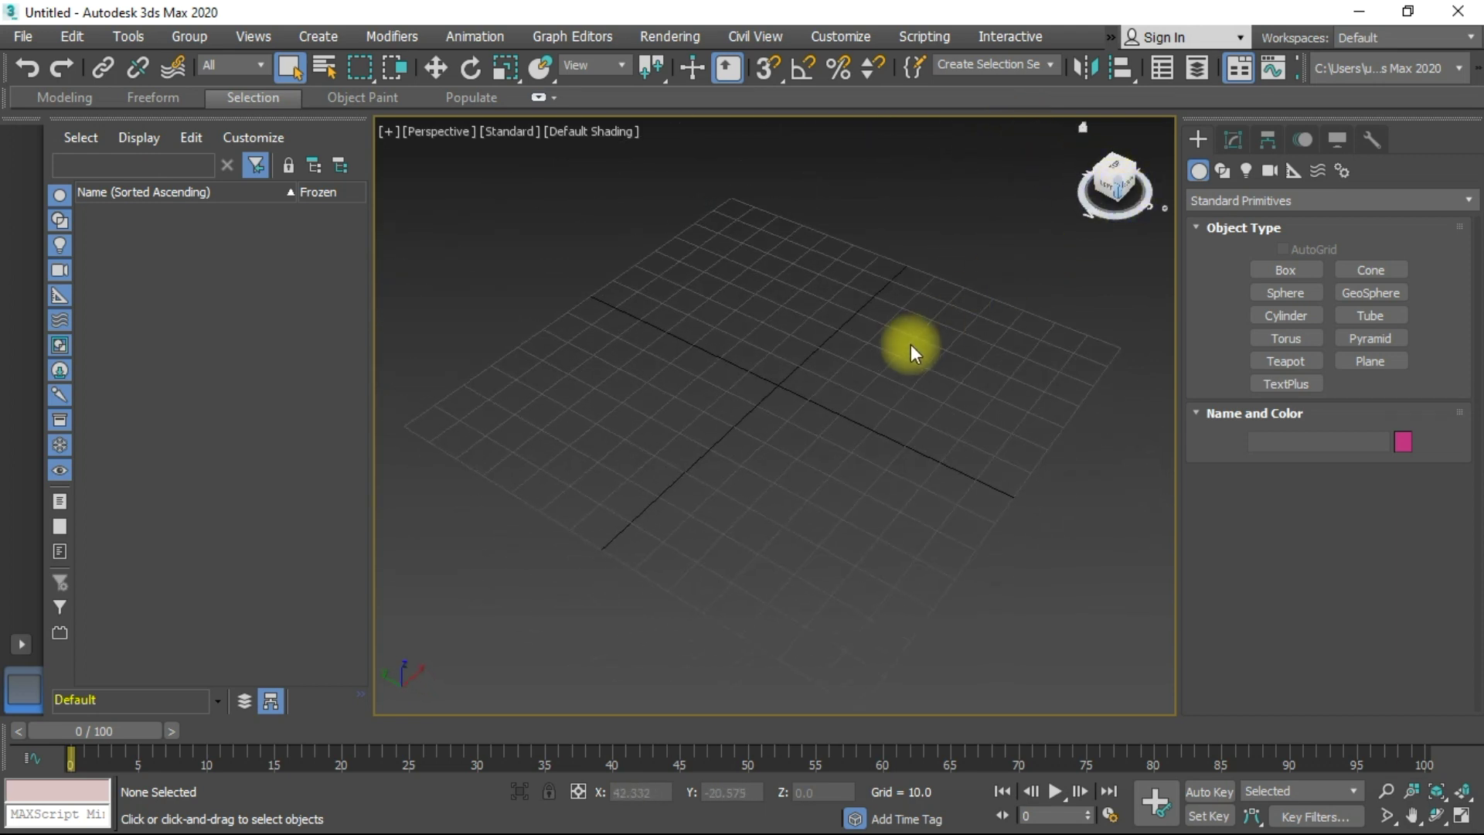
{"action": "left_click", "coordinate": [1083, 129]}
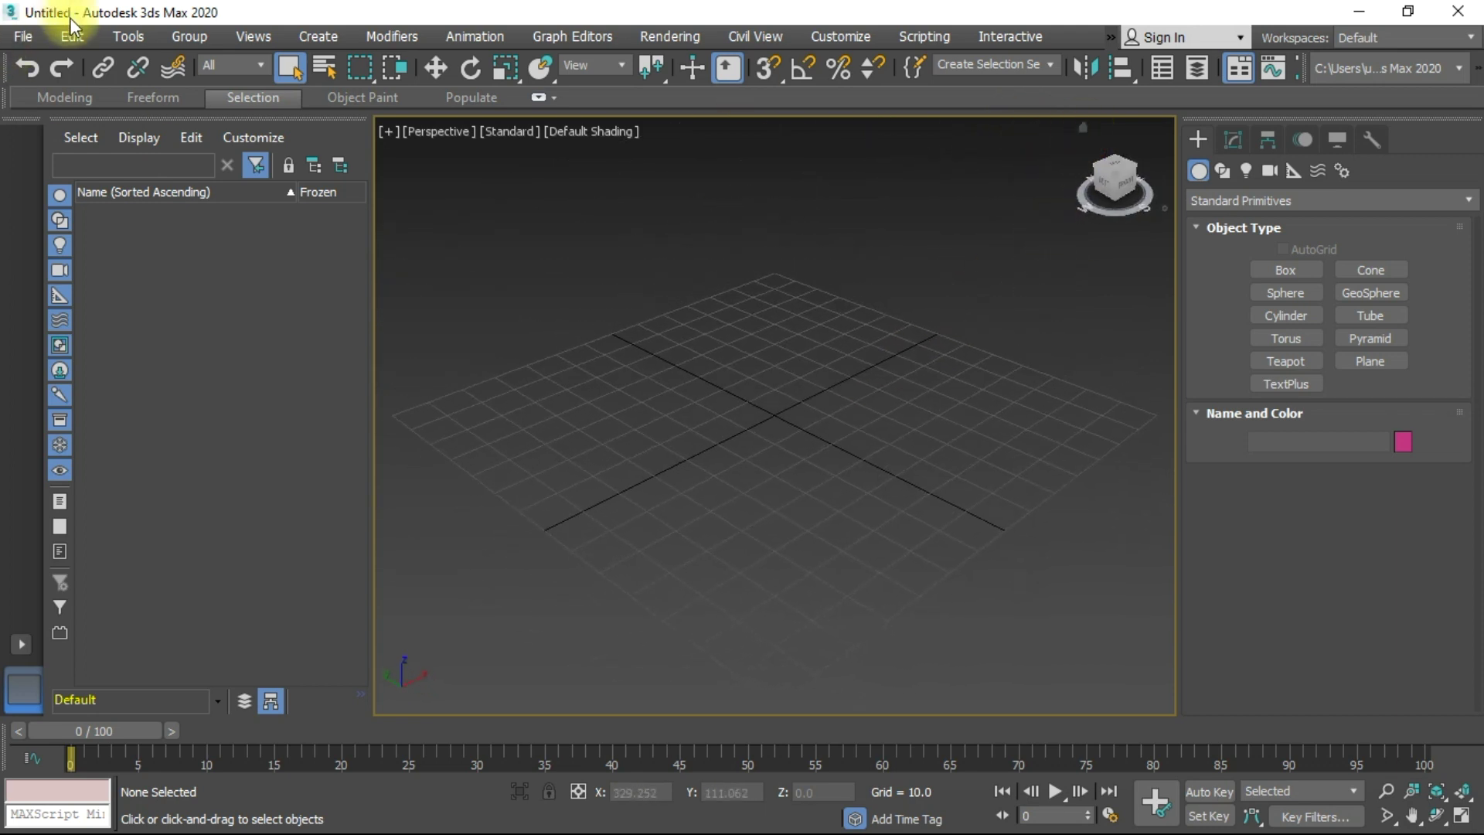
Choose the "rate" model from the Documents > 3D Builder folder for import, keeping All Formats as the file type
{"action": "left_click", "coordinate": [21, 38]}
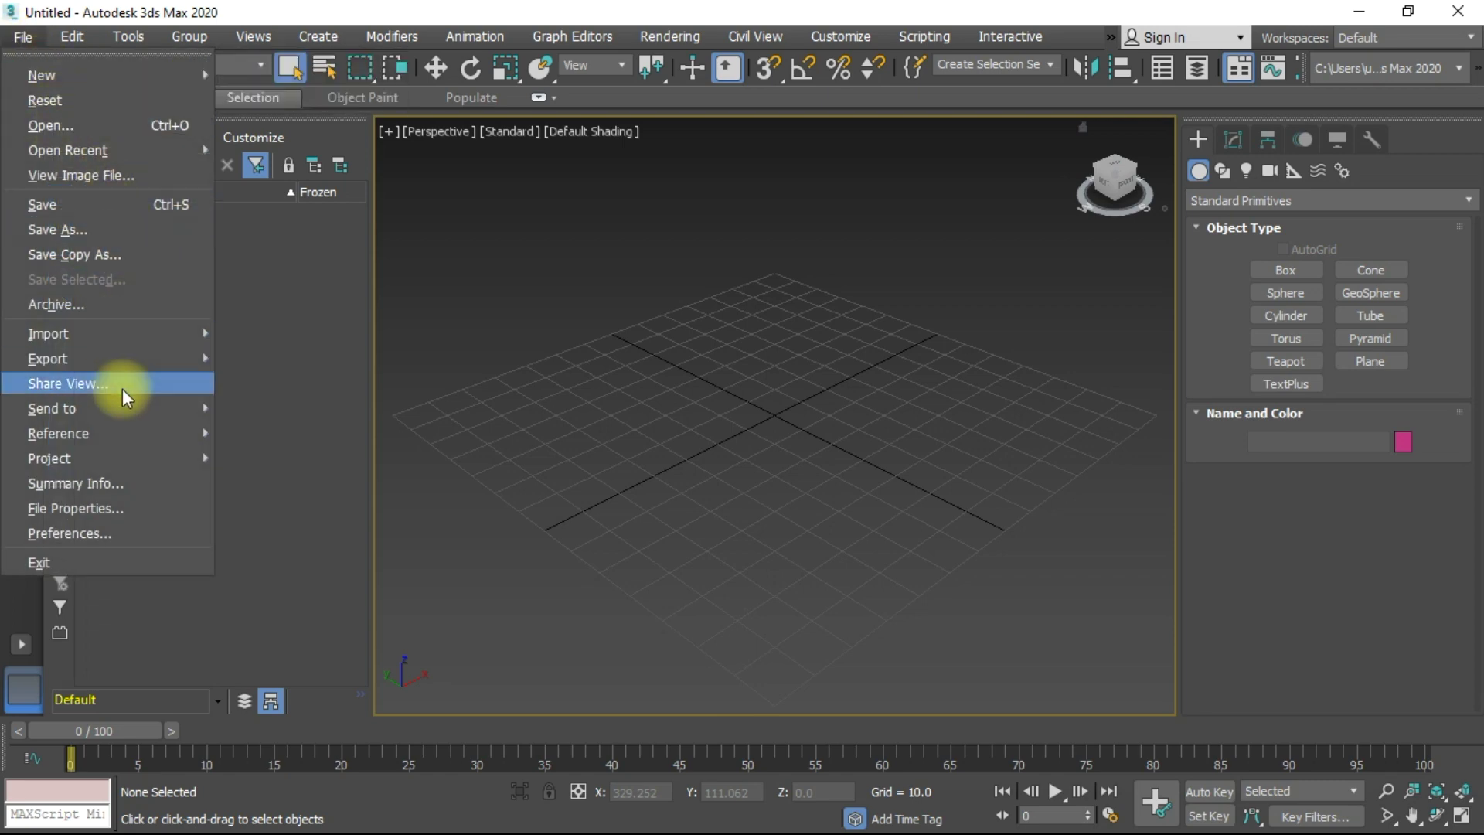
{"action": "mouse_move", "coordinate": [114, 334]}
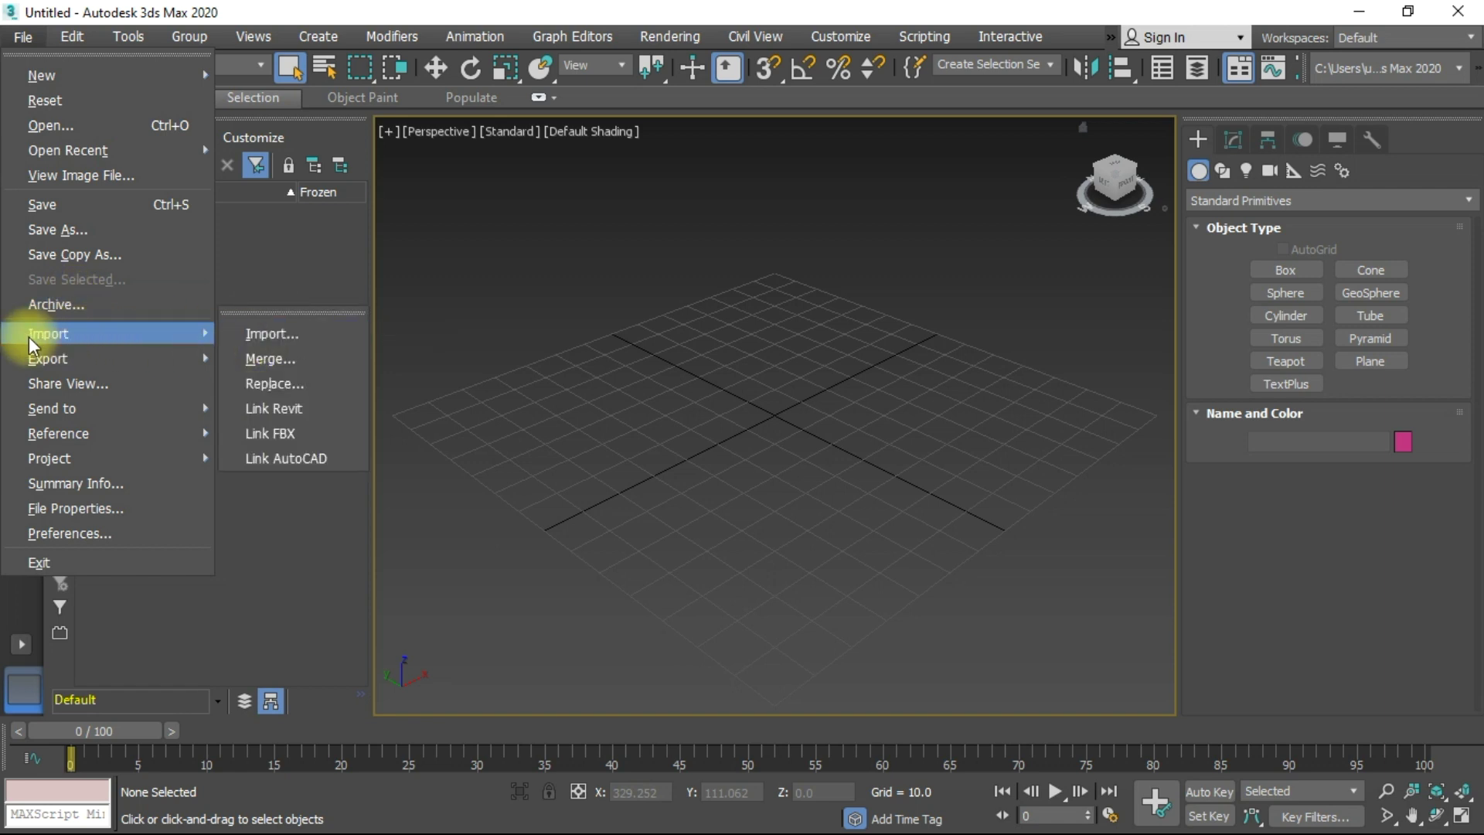
{"action": "left_click", "coordinate": [246, 334]}
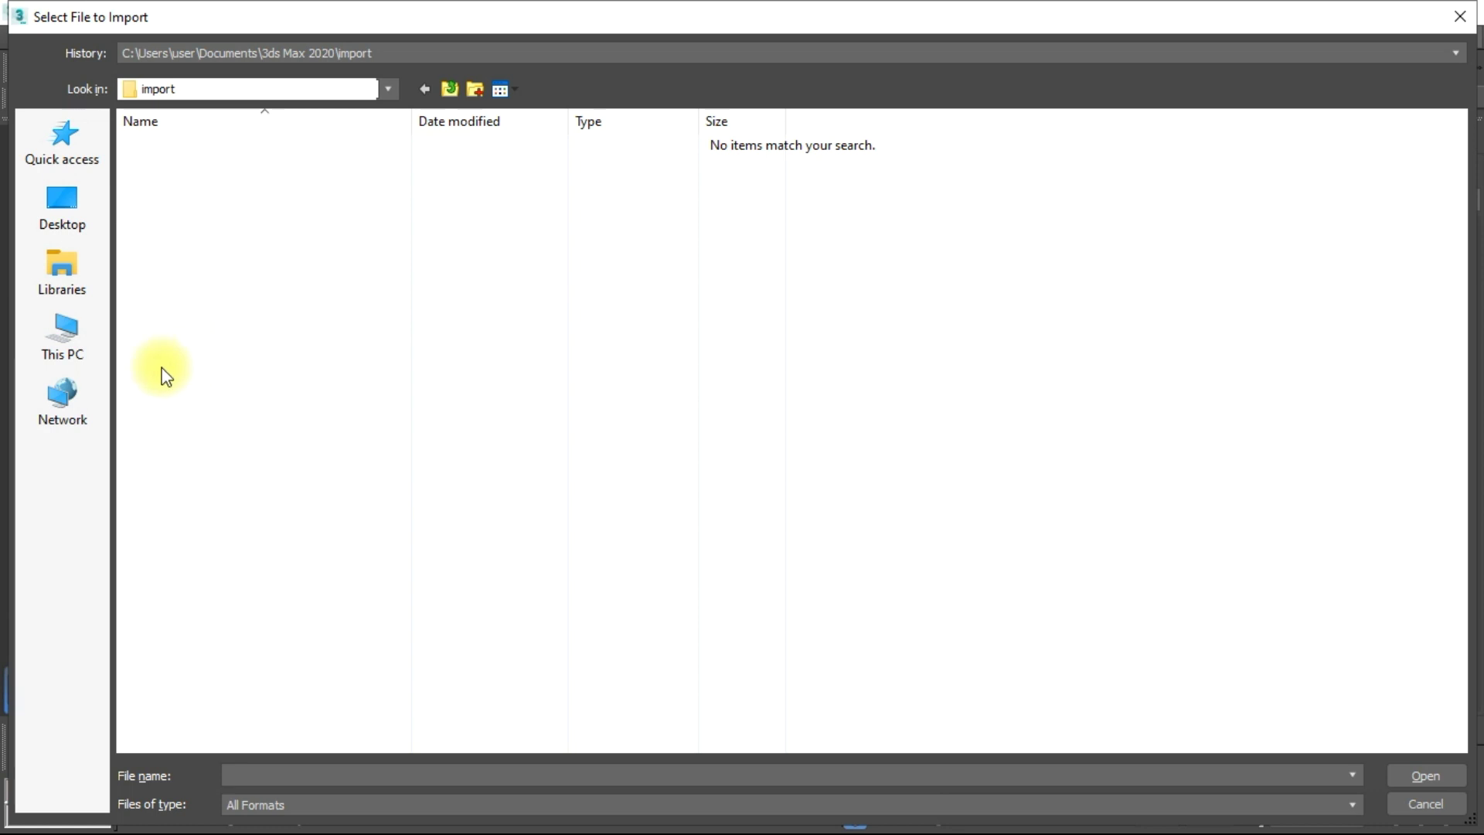
{"action": "left_click", "coordinate": [68, 352]}
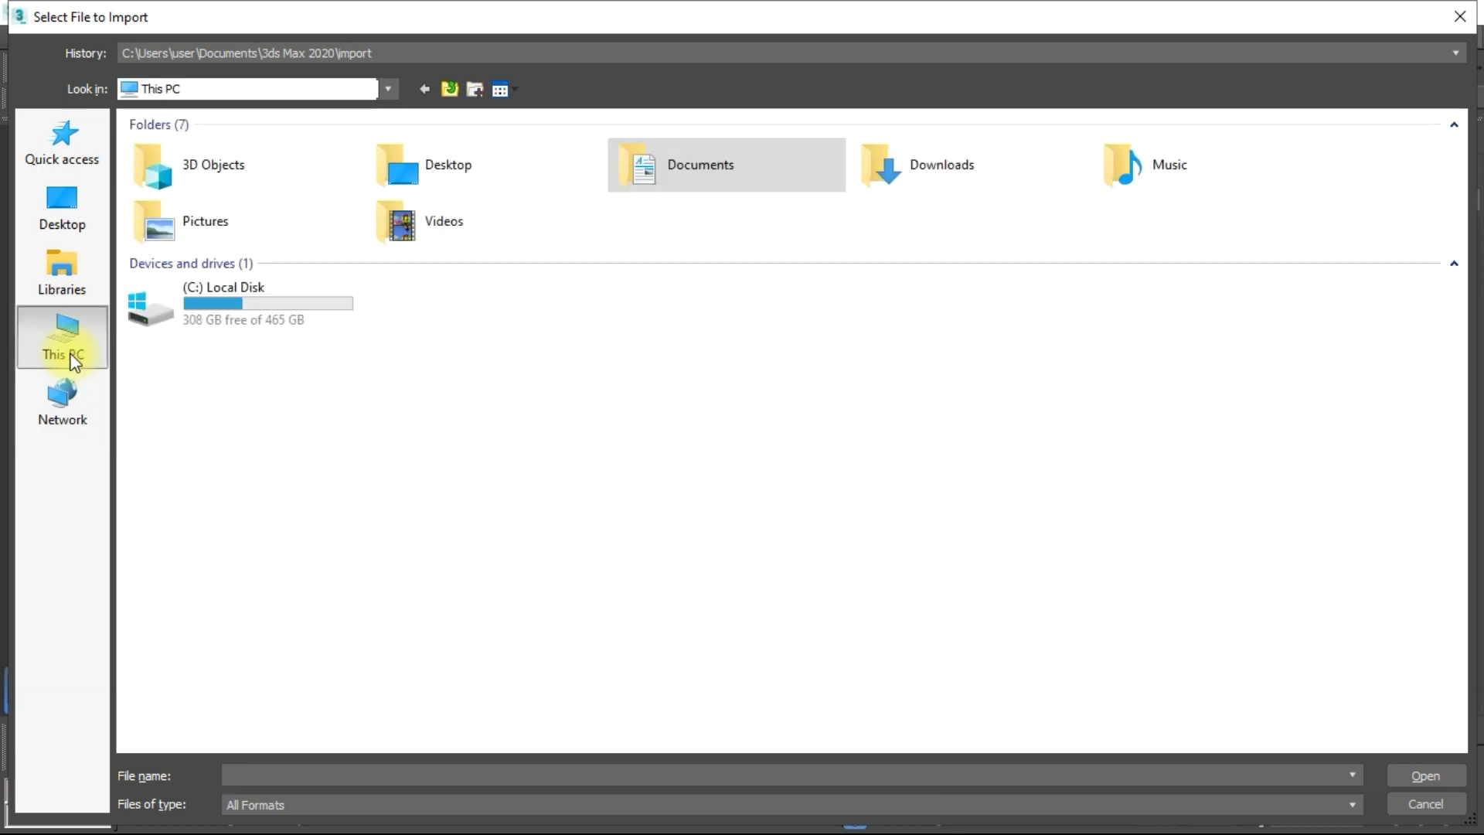
{"action": "double_click", "coordinate": [727, 163]}
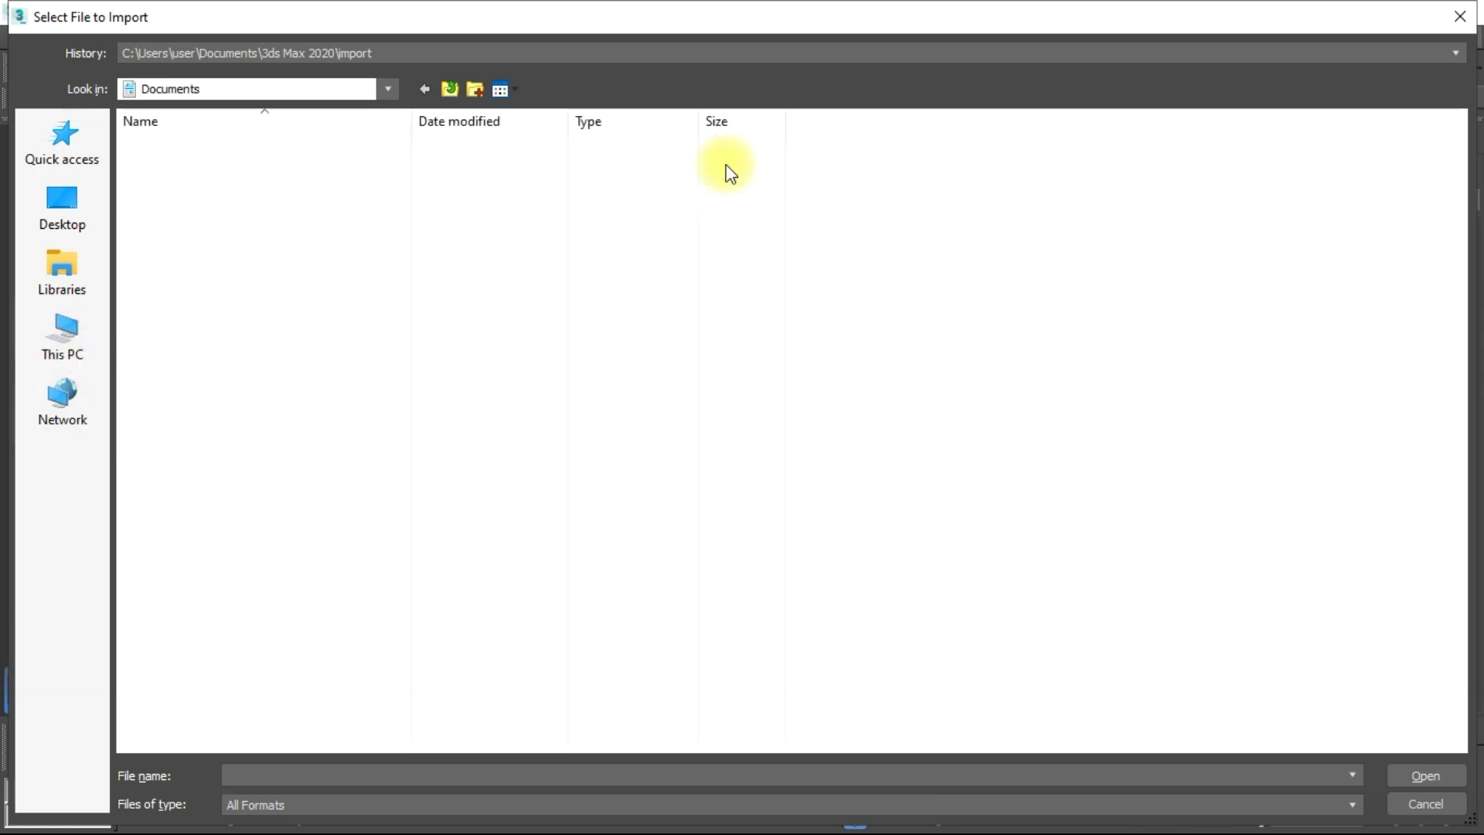
{"action": "double_click", "coordinate": [199, 142]}
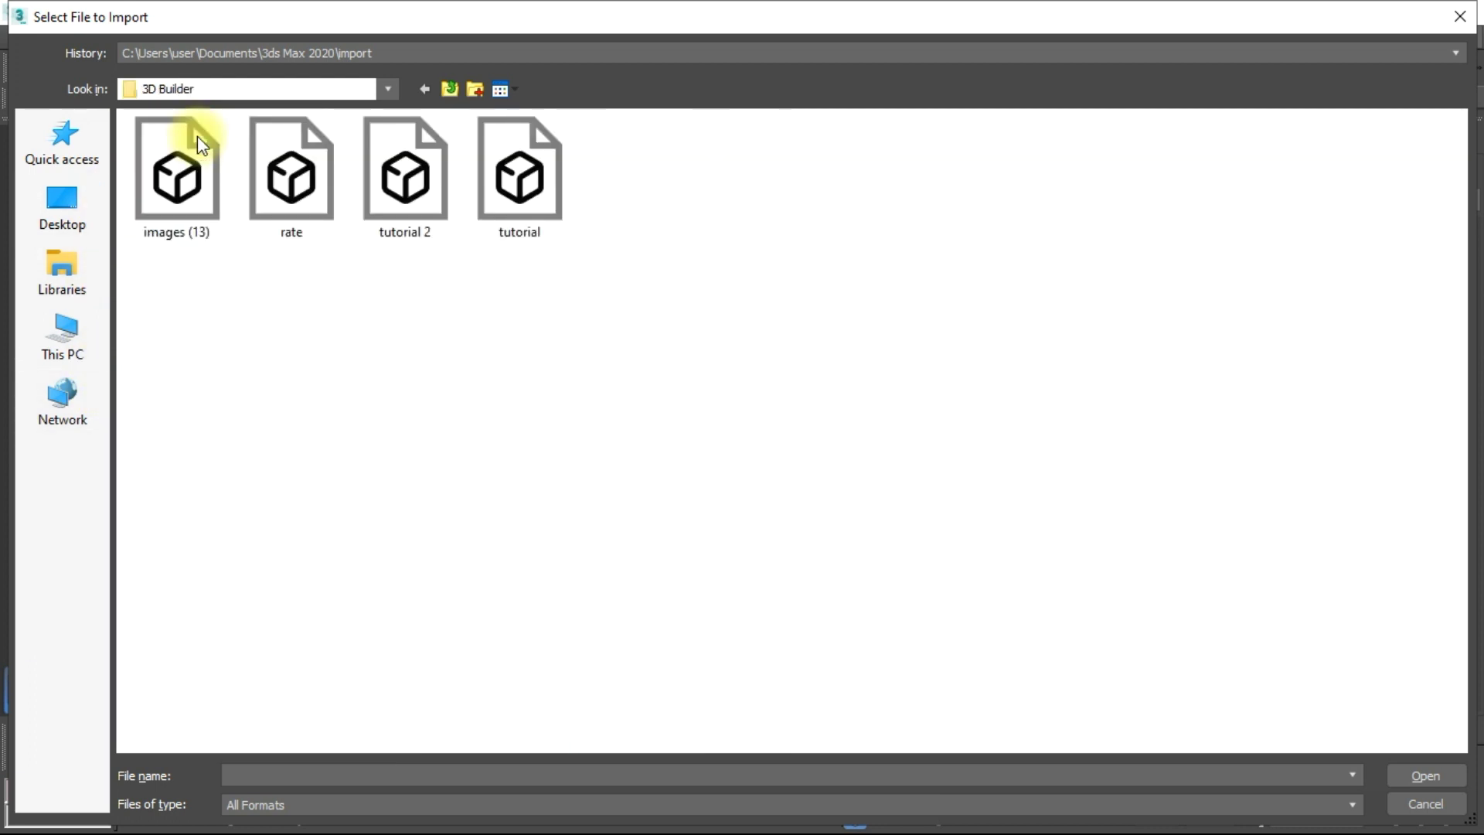
{"action": "left_click", "coordinate": [272, 197]}
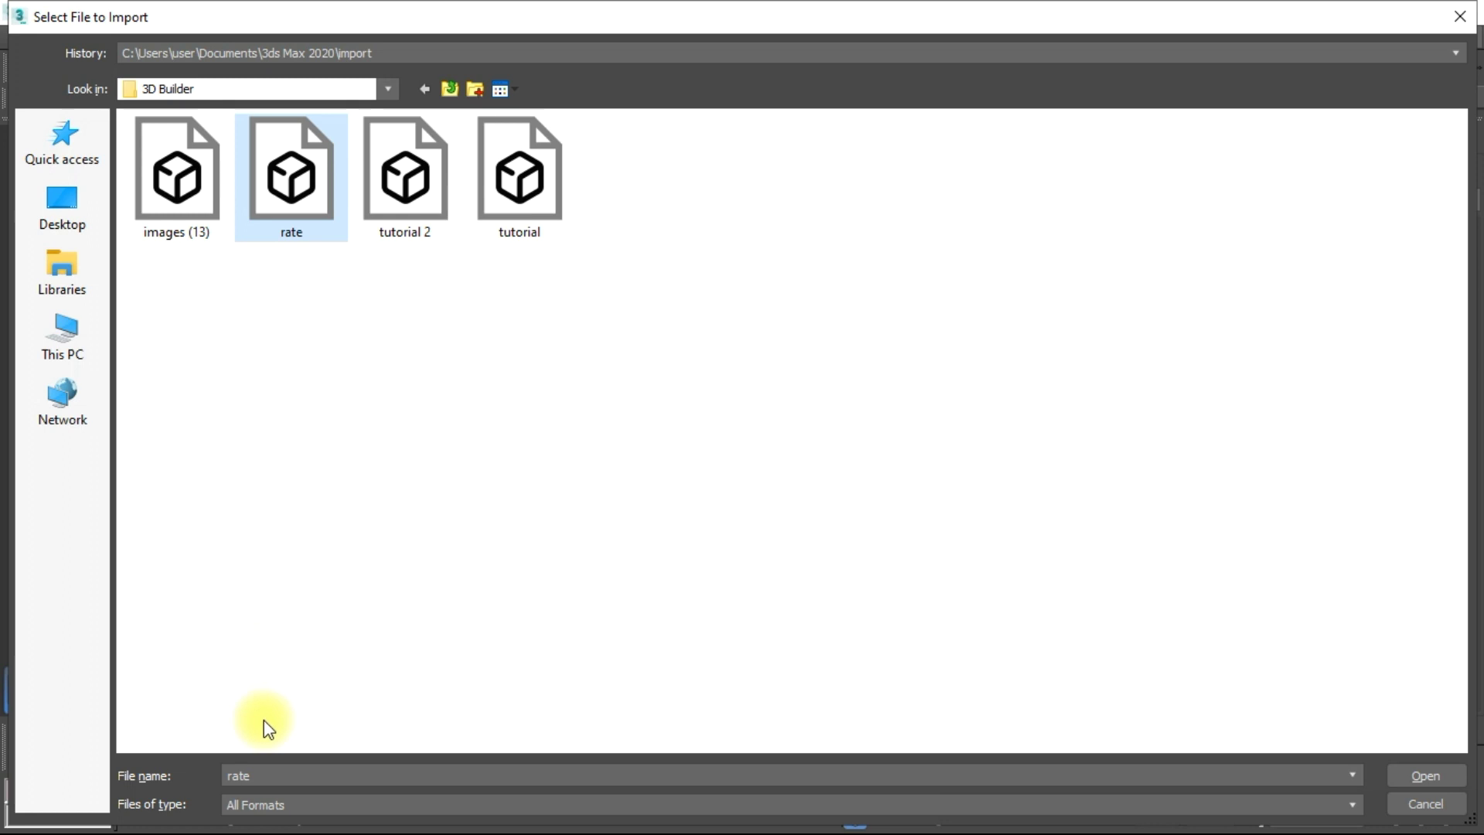
{"action": "left_click", "coordinate": [301, 805]}
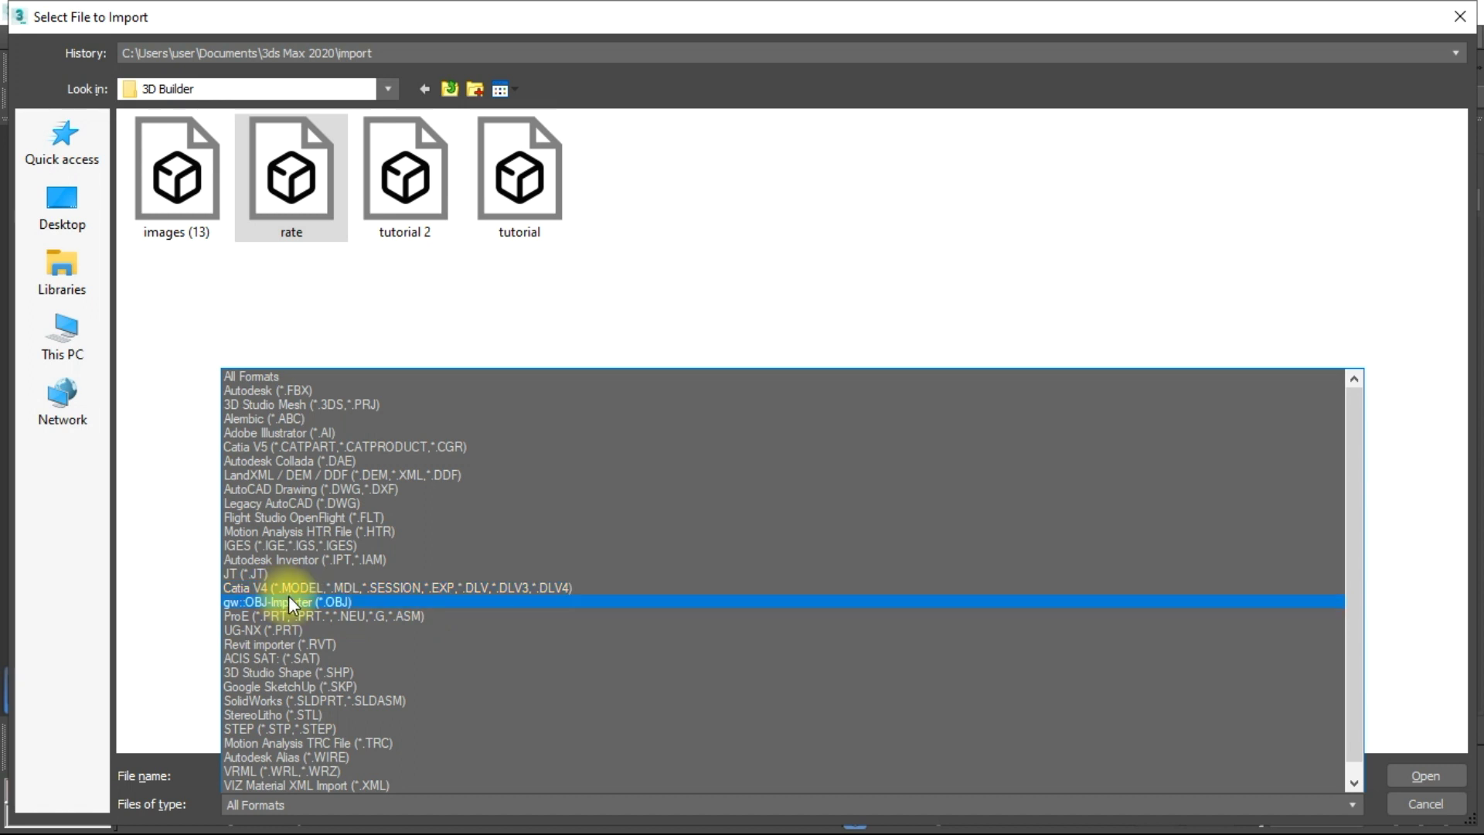
{"action": "left_click", "coordinate": [278, 804]}
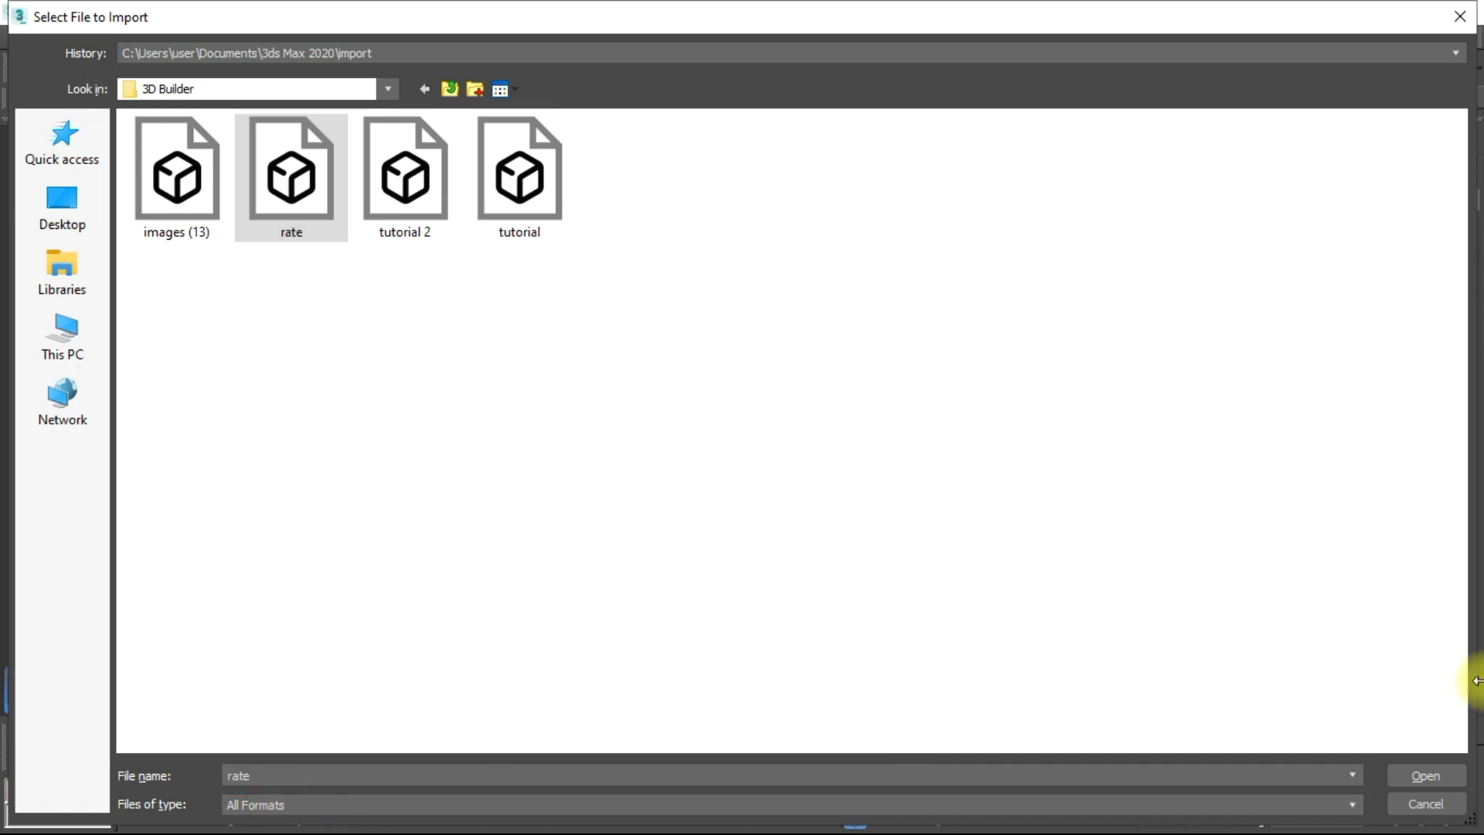
{"action": "left_click", "coordinate": [1419, 772]}
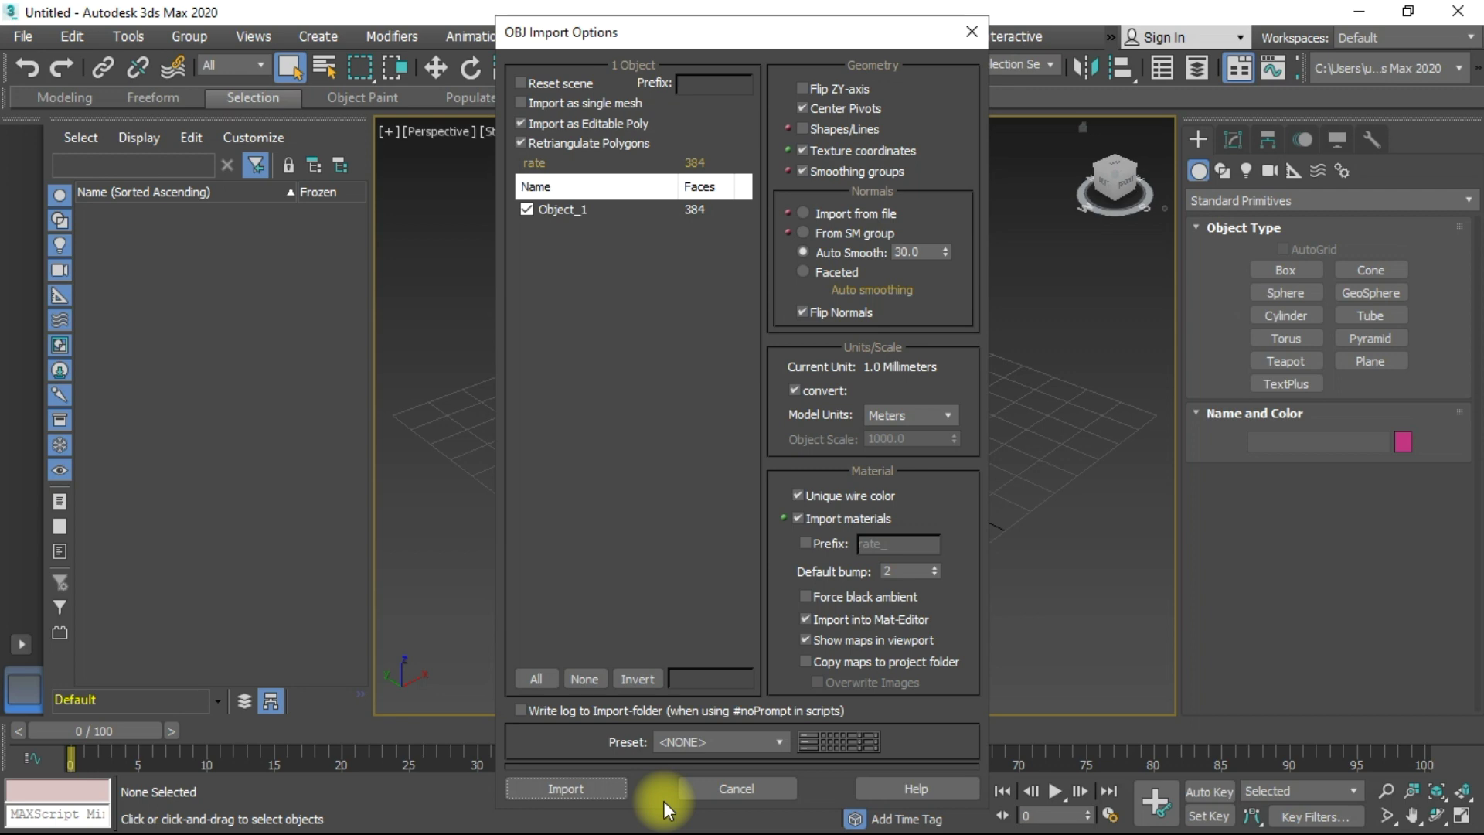
{"action": "left_click_drag", "start_coordinate": [677, 27], "coordinate": [642, 35]}
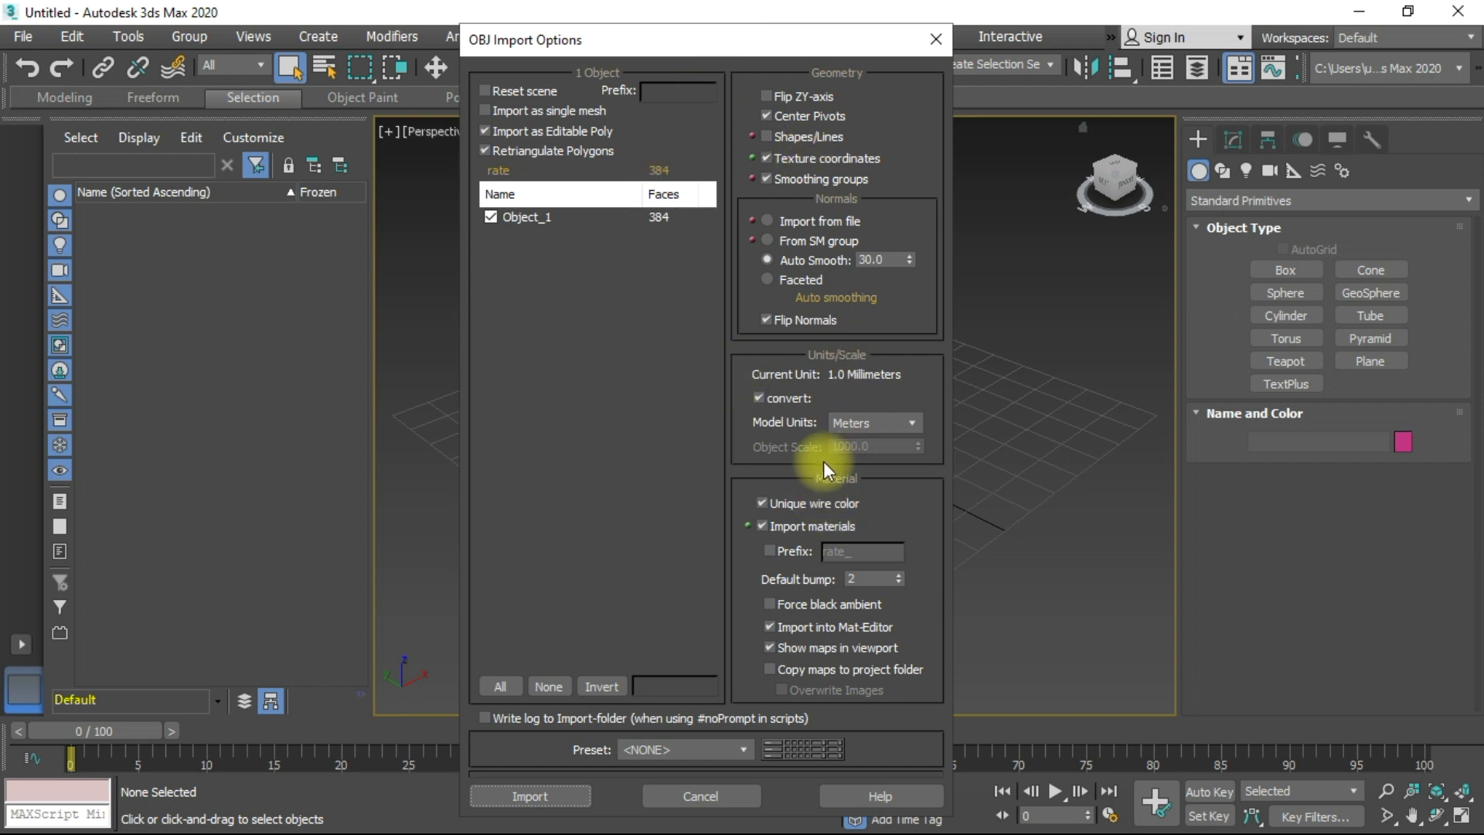
{"action": "left_click", "coordinate": [788, 397]}
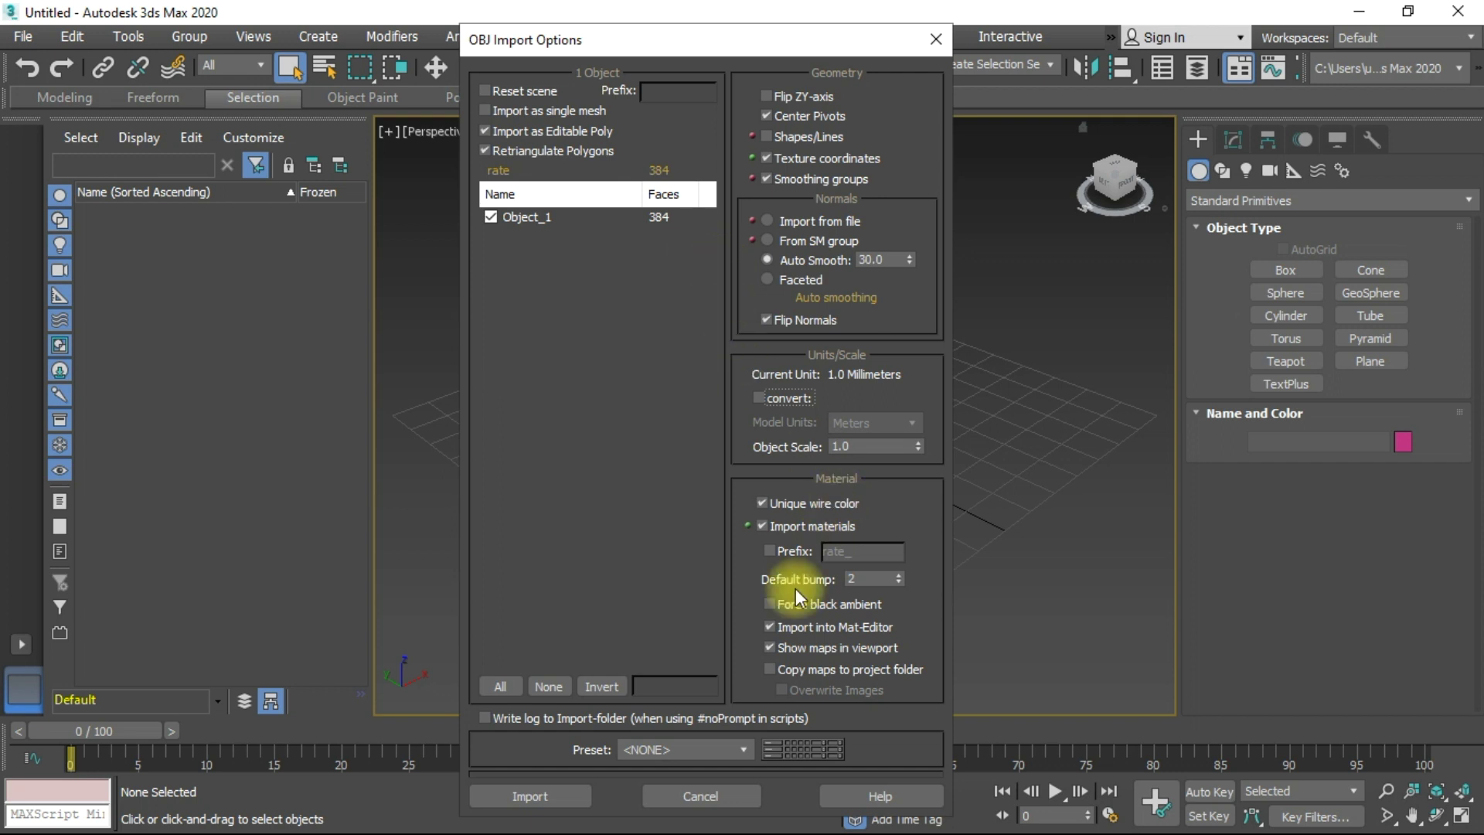
{"action": "left_click", "coordinate": [716, 746]}
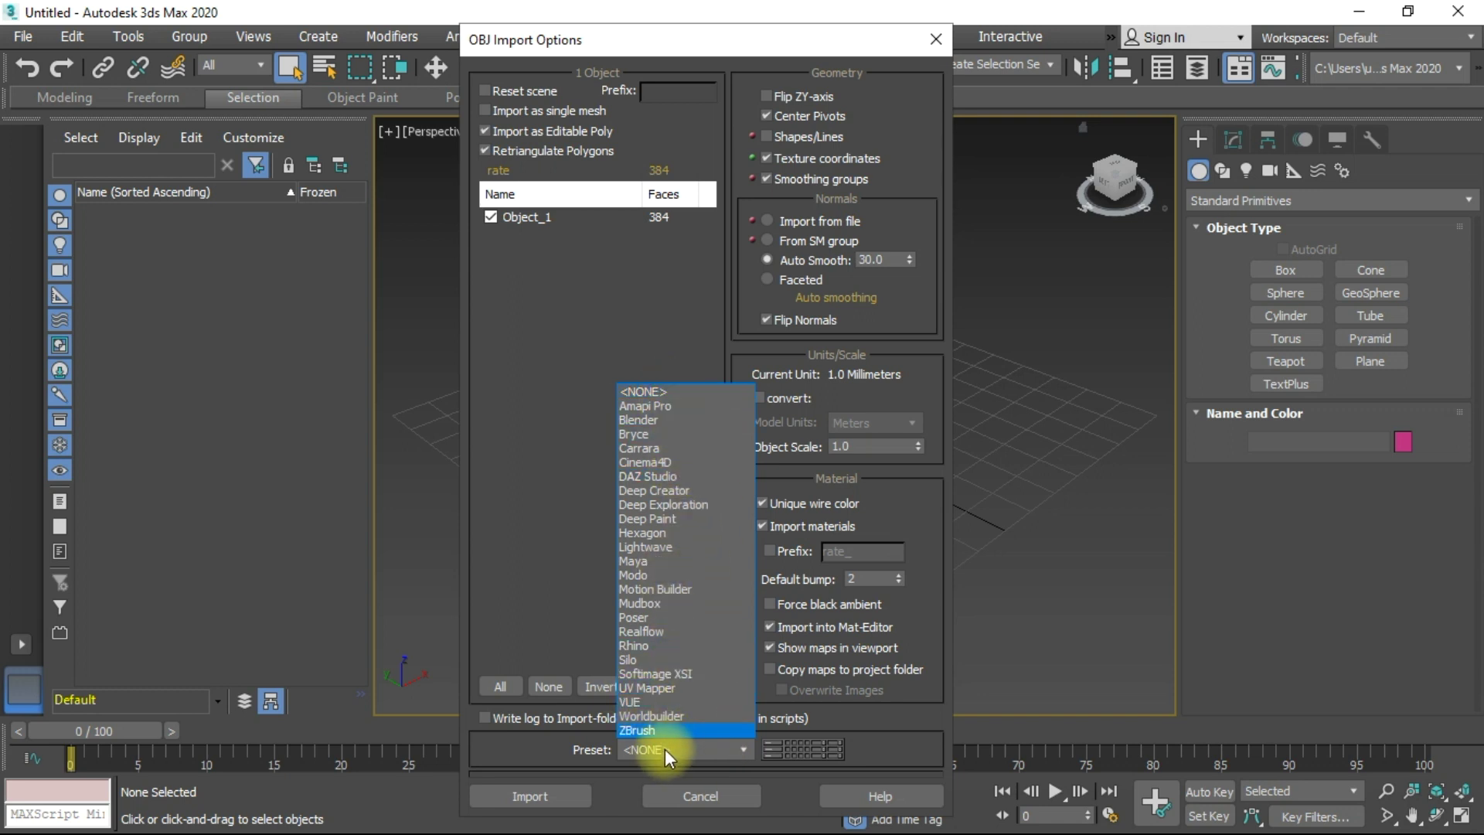
{"action": "left_click", "coordinate": [700, 391]}
{"action": "left_click", "coordinate": [726, 749]}
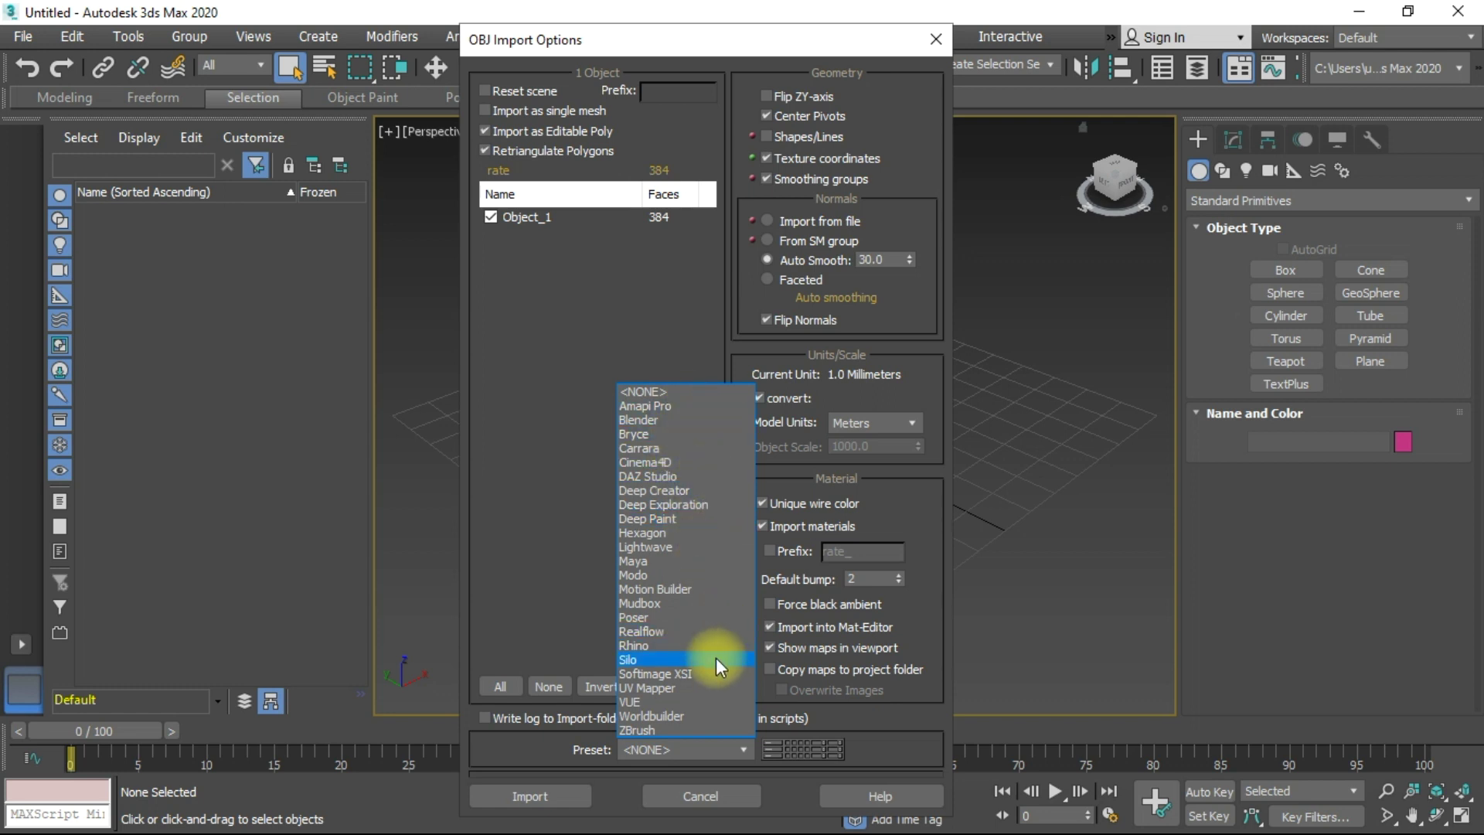
{"action": "left_click", "coordinate": [708, 395]}
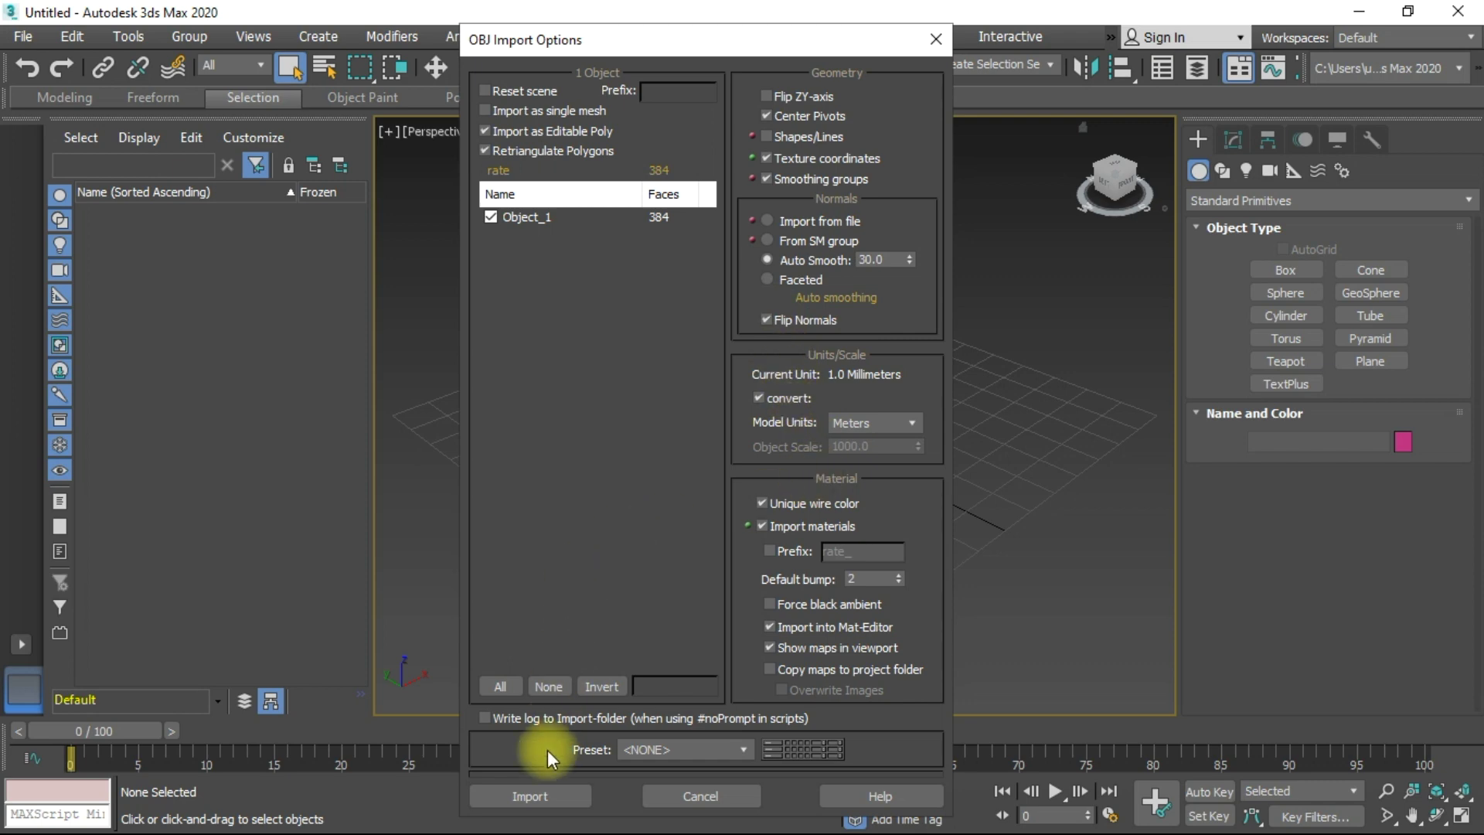
Import the bird logo with the default OBJ import options, deselect it and inspect it from other angles
{"action": "left_click", "coordinate": [554, 796]}
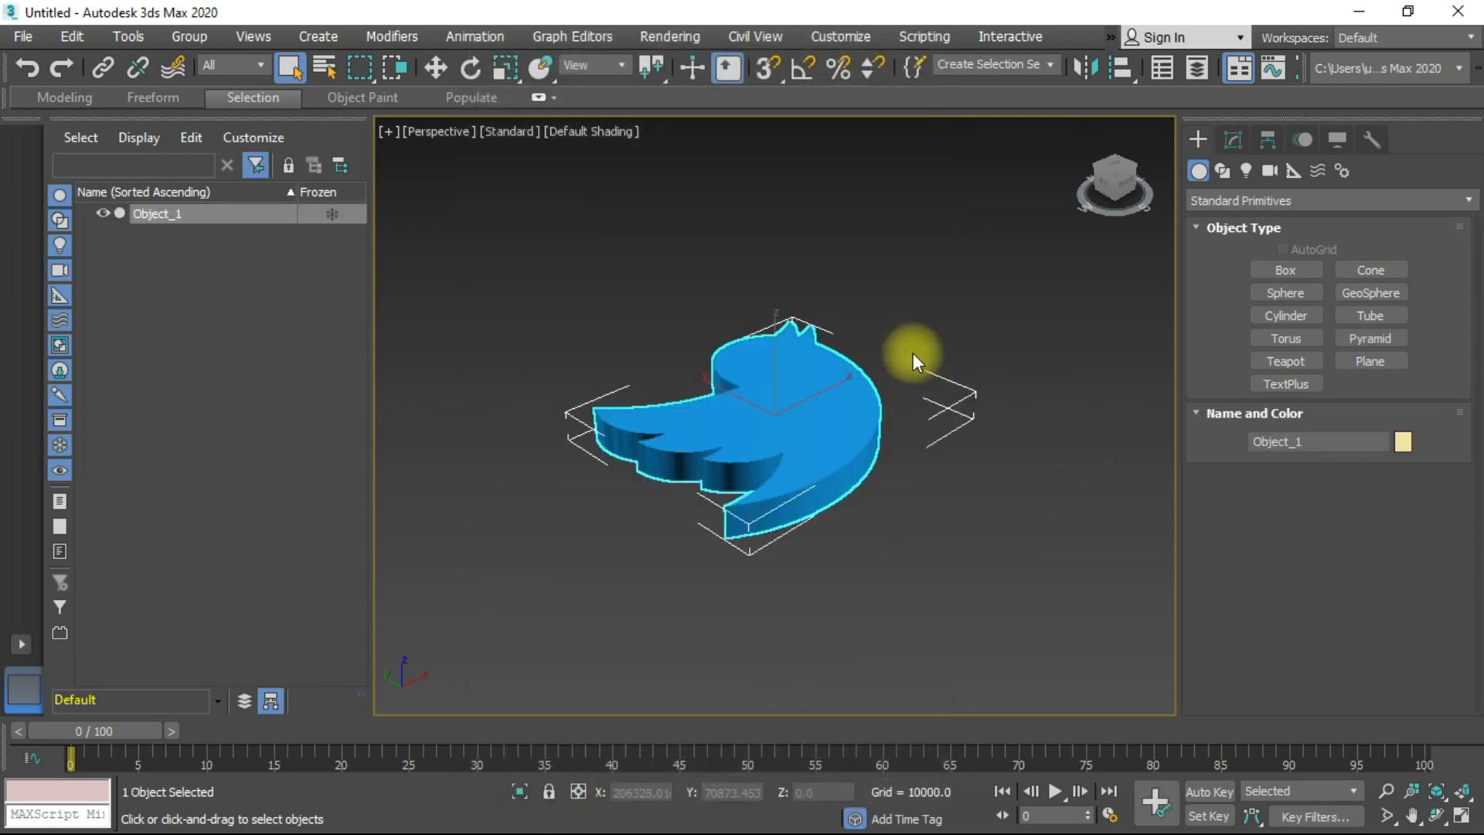
{"action": "left_click_drag", "start_coordinate": [1093, 177], "coordinate": [1107, 249]}
{"action": "left_click", "coordinate": [1103, 306]}
{"action": "left_click_drag", "start_coordinate": [1093, 182], "coordinate": [940, 435]}
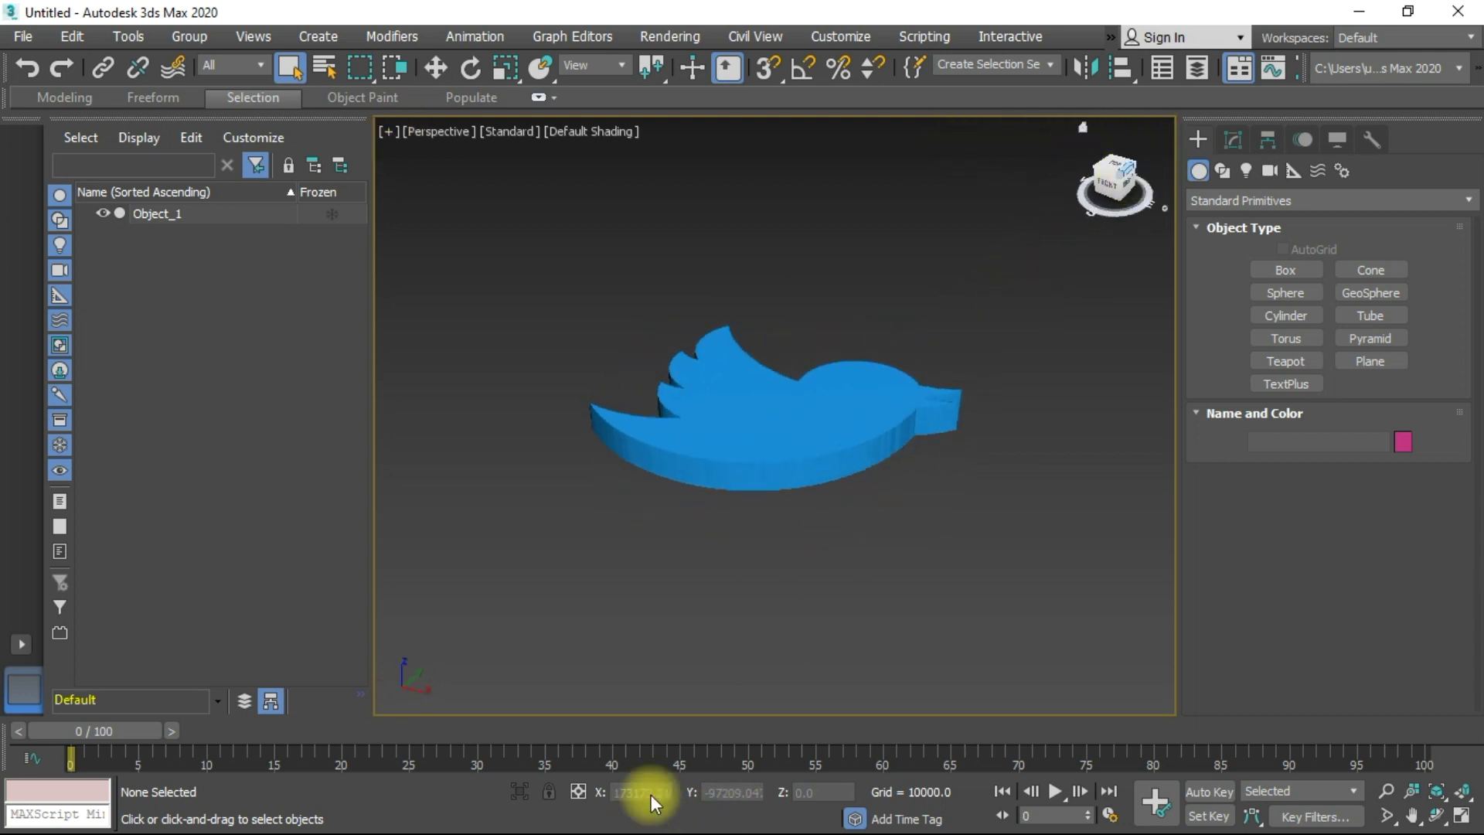
Launch 3D Builder again and start a new scene
{"action": "key", "text": "super"}
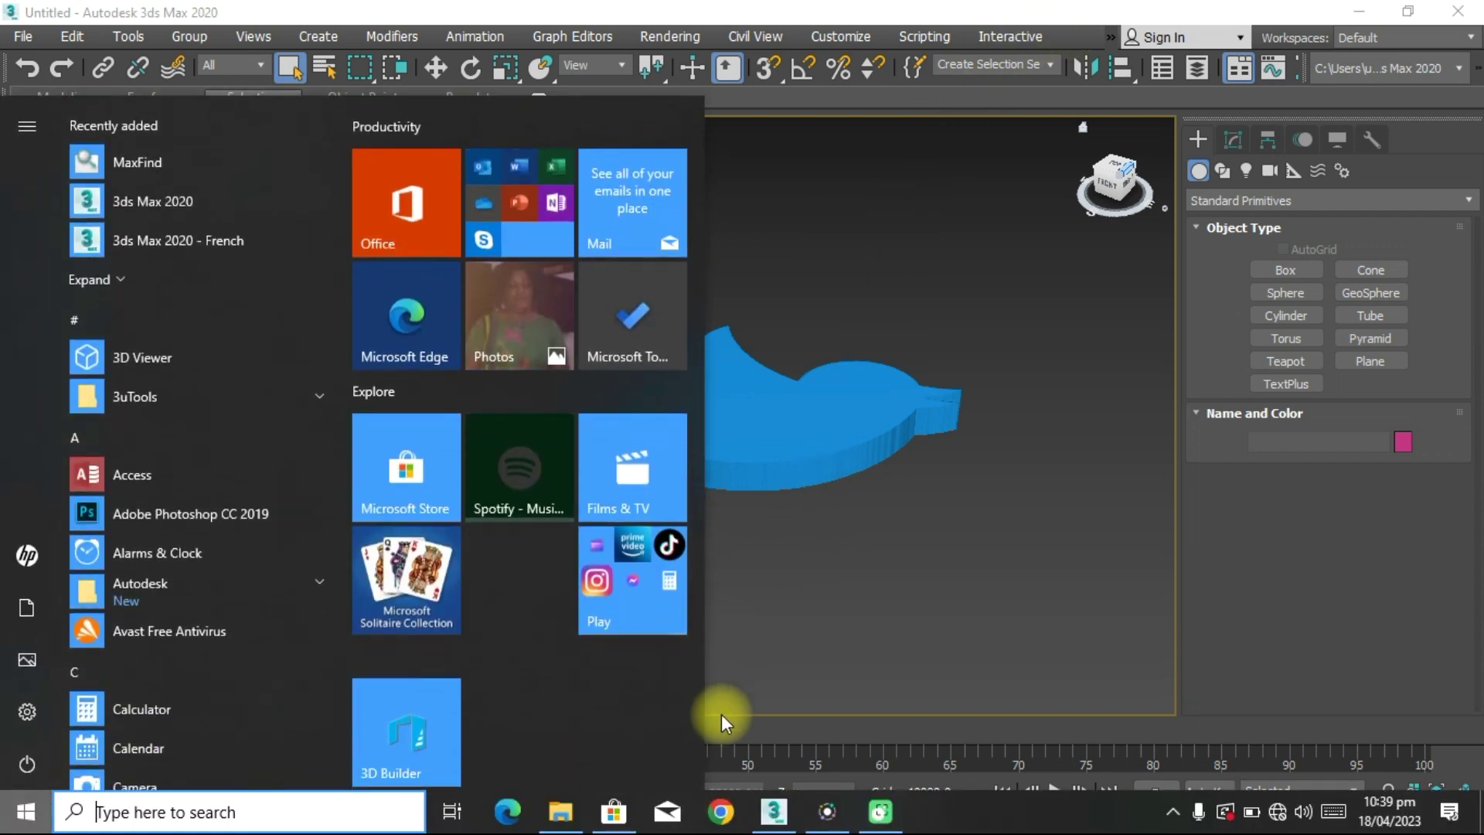
{"action": "type", "text": "3d"}
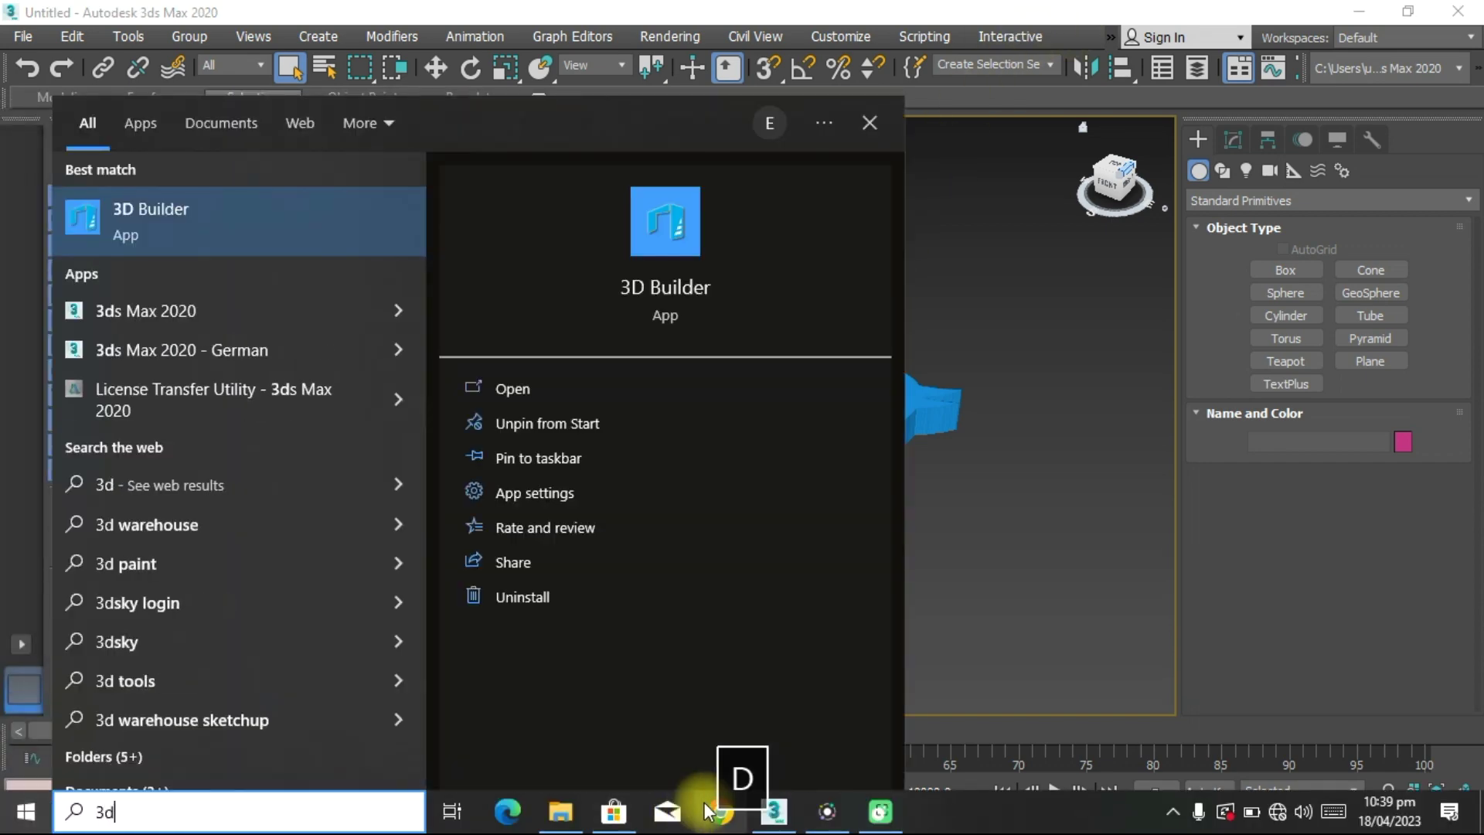
{"action": "key", "text": "Return"}
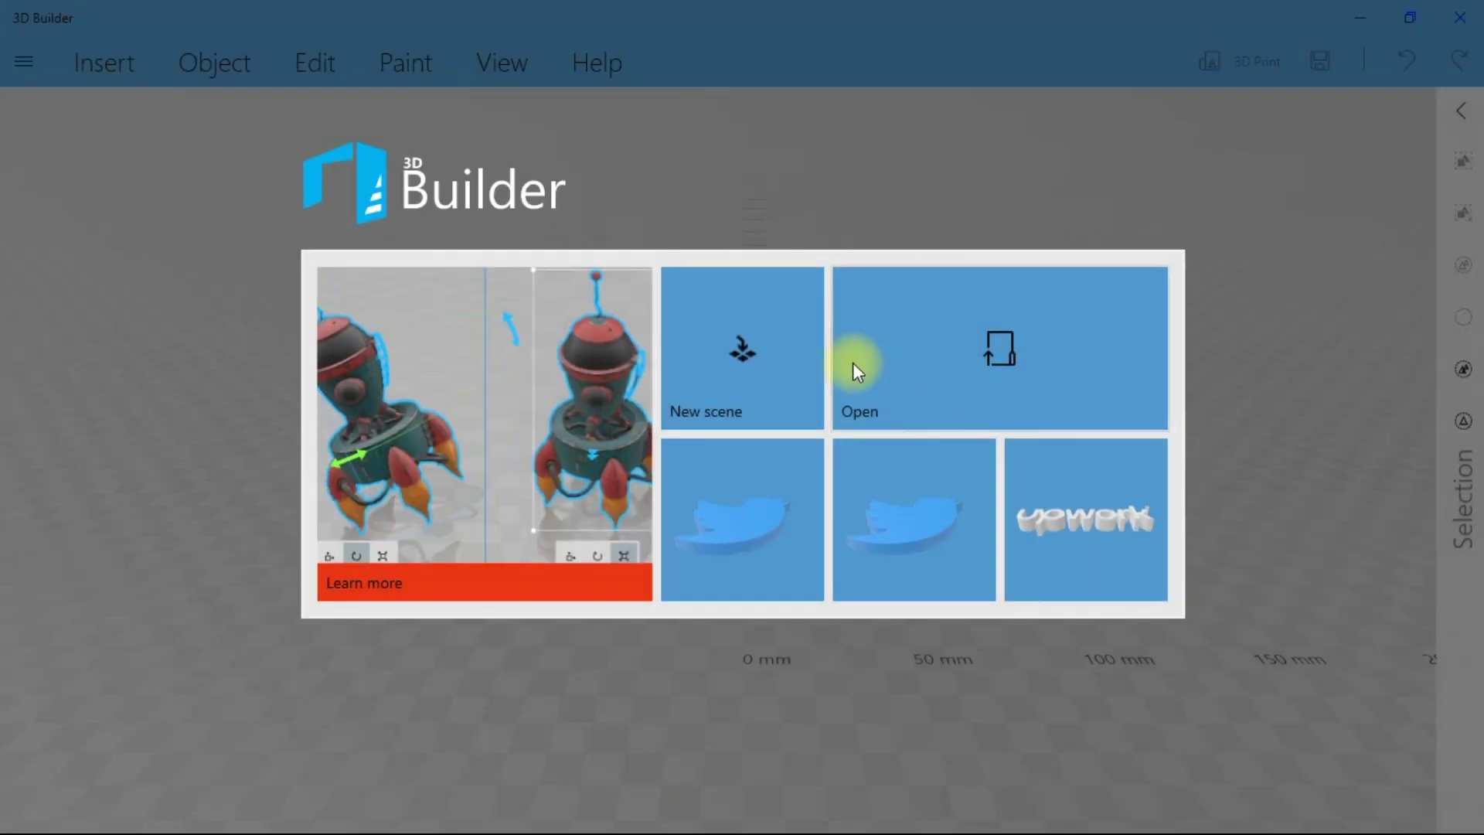
{"action": "left_click", "coordinate": [796, 377]}
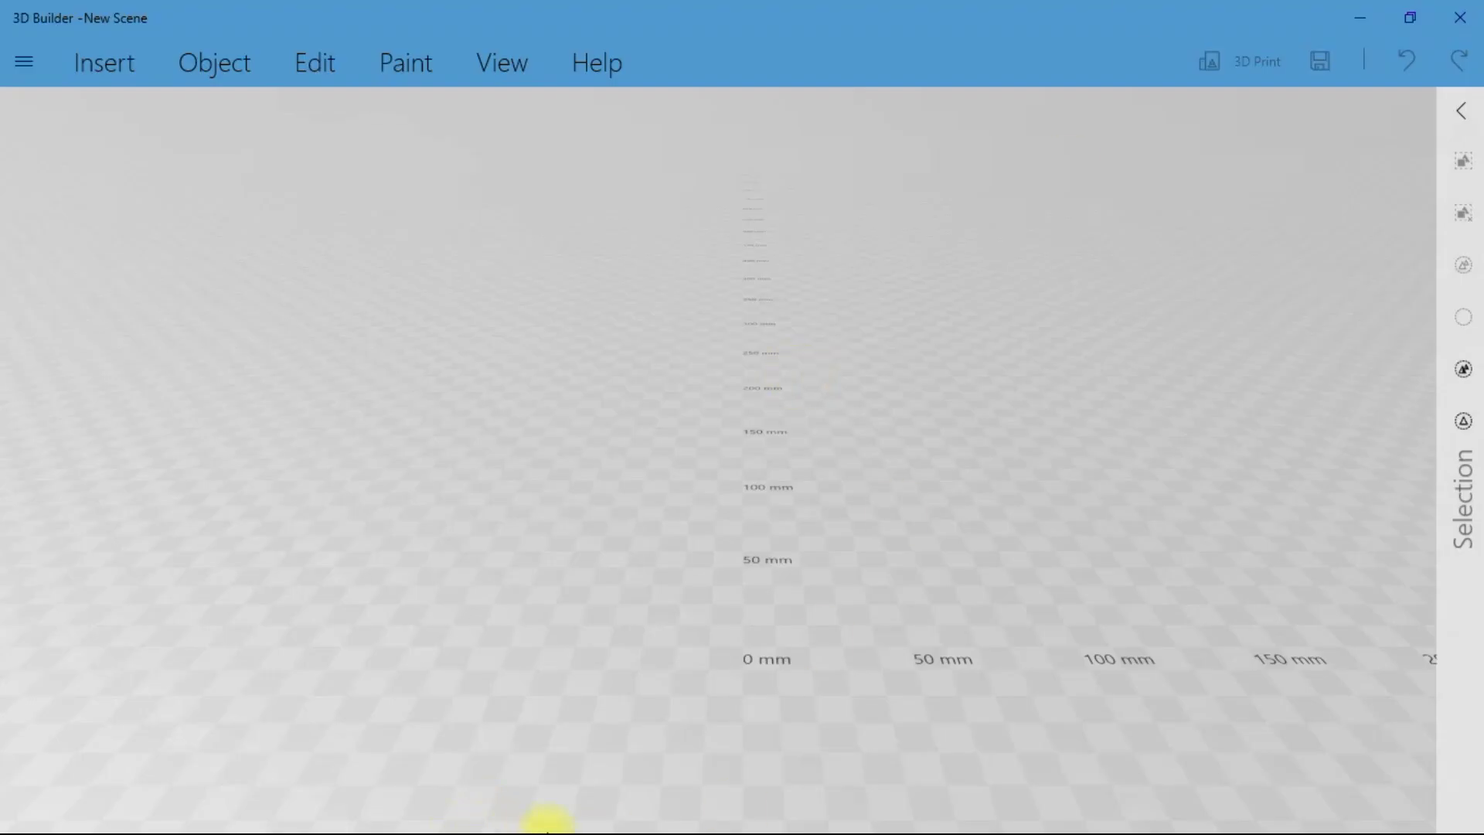
Load the green Upwork logo image z6aeO6kAGsAG from the Social media folder into the new scene
{"action": "key", "text": "super"}
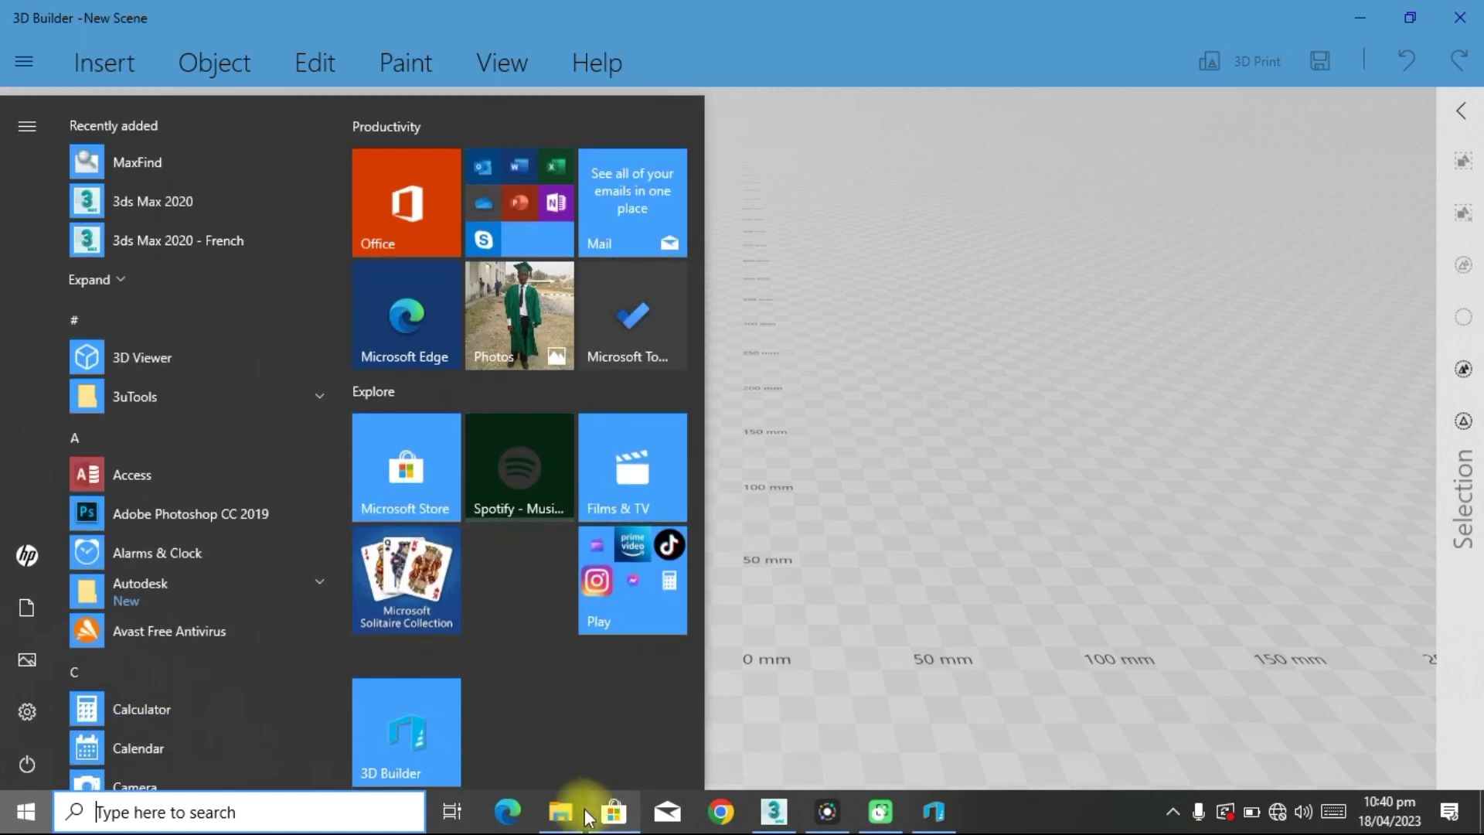
{"action": "left_click", "coordinate": [561, 808]}
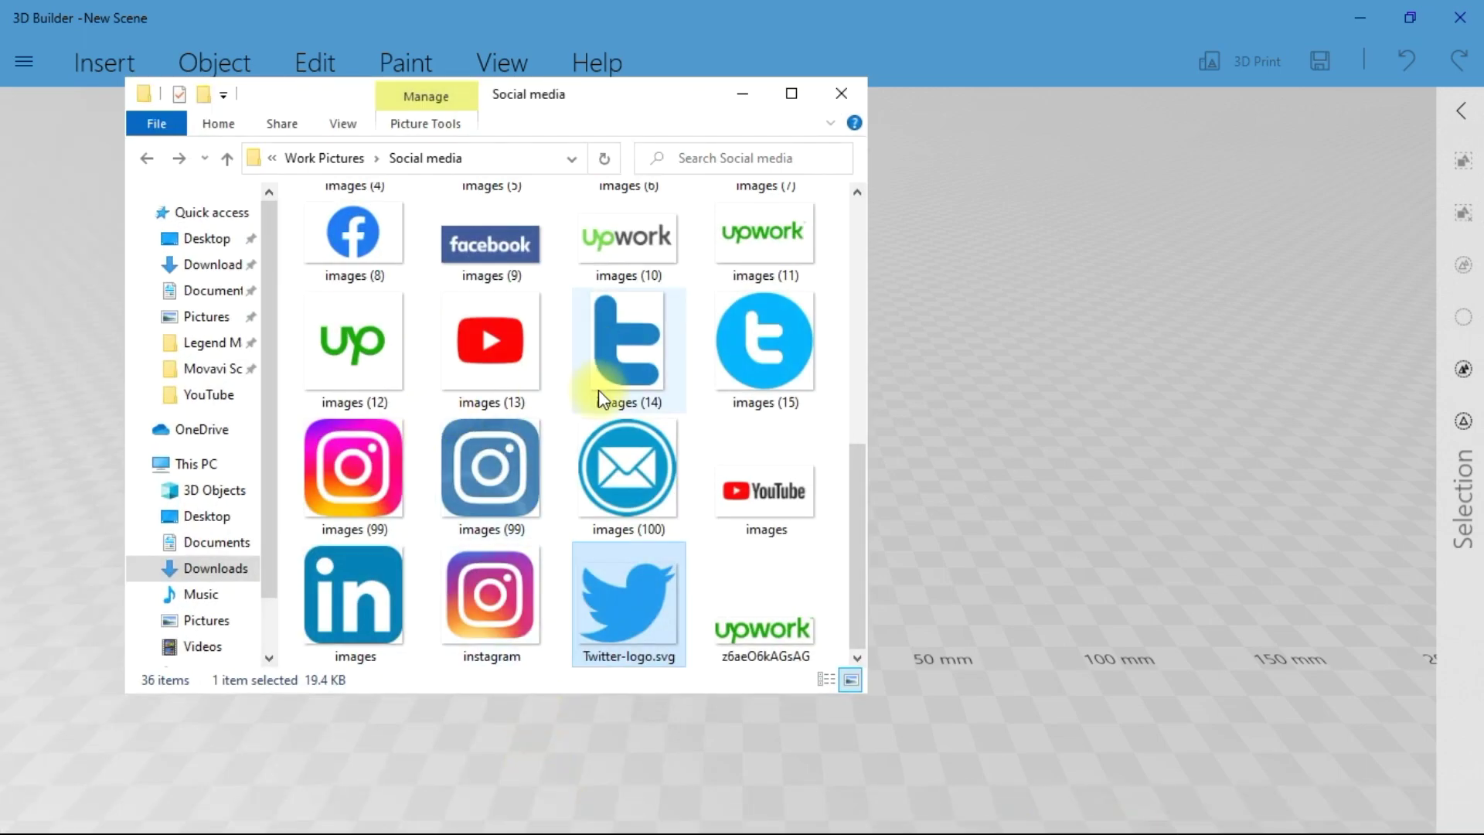
{"action": "scroll", "coordinate": [632, 403], "scroll_direction": "up", "scroll_amount": 5}
{"action": "scroll", "coordinate": [625, 391], "scroll_direction": "down", "scroll_amount": 8}
{"action": "left_click_drag", "start_coordinate": [763, 614], "coordinate": [967, 432]}
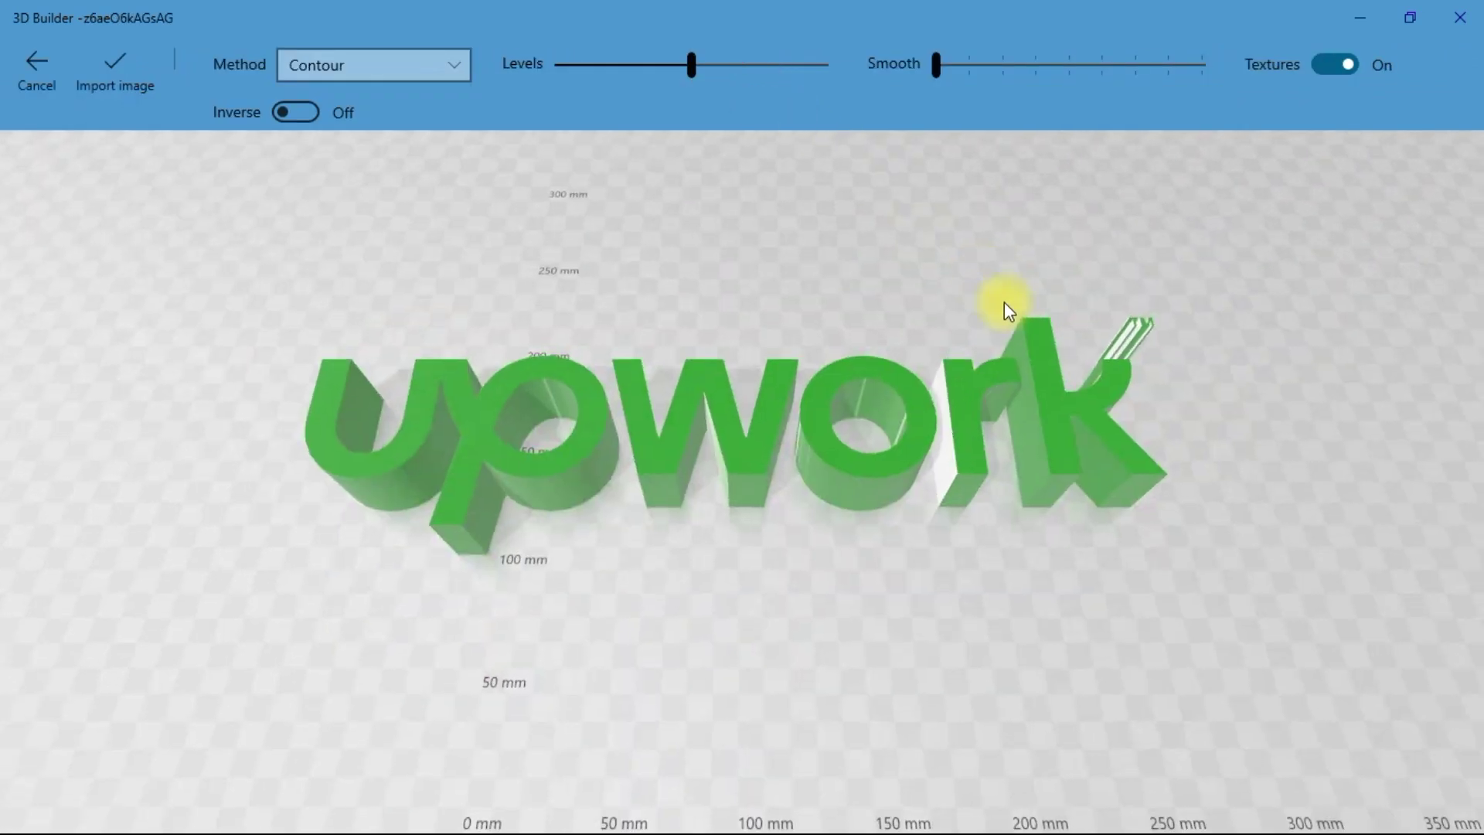
Turn off Textures for the Upwork logo and import the image as a 3D object with the Contour method
{"action": "left_click_drag", "start_coordinate": [1152, 422], "coordinate": [1034, 438]}
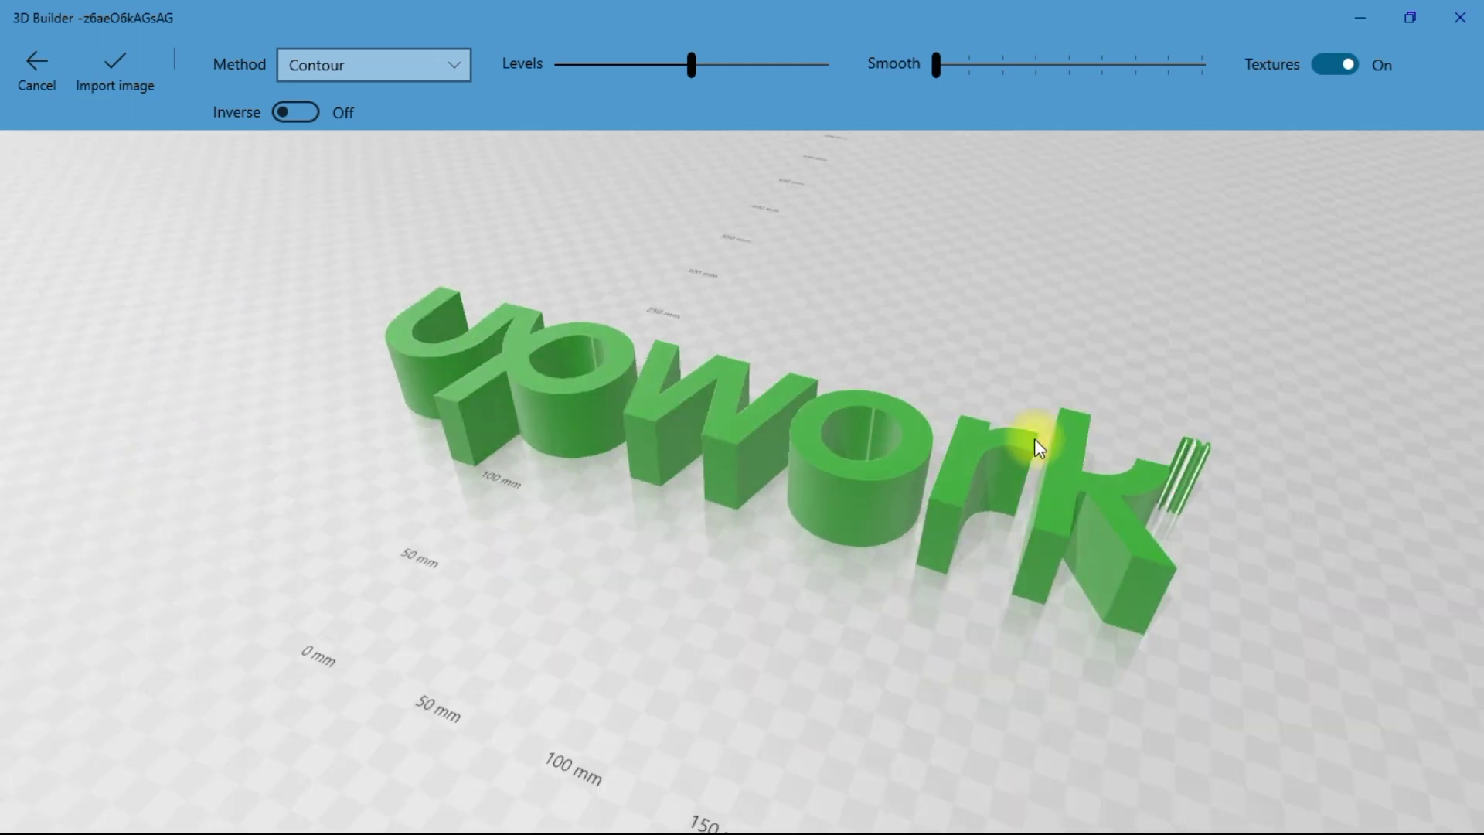
{"action": "left_click", "coordinate": [1317, 62]}
{"action": "left_click_drag", "start_coordinate": [1236, 222], "coordinate": [1045, 314]}
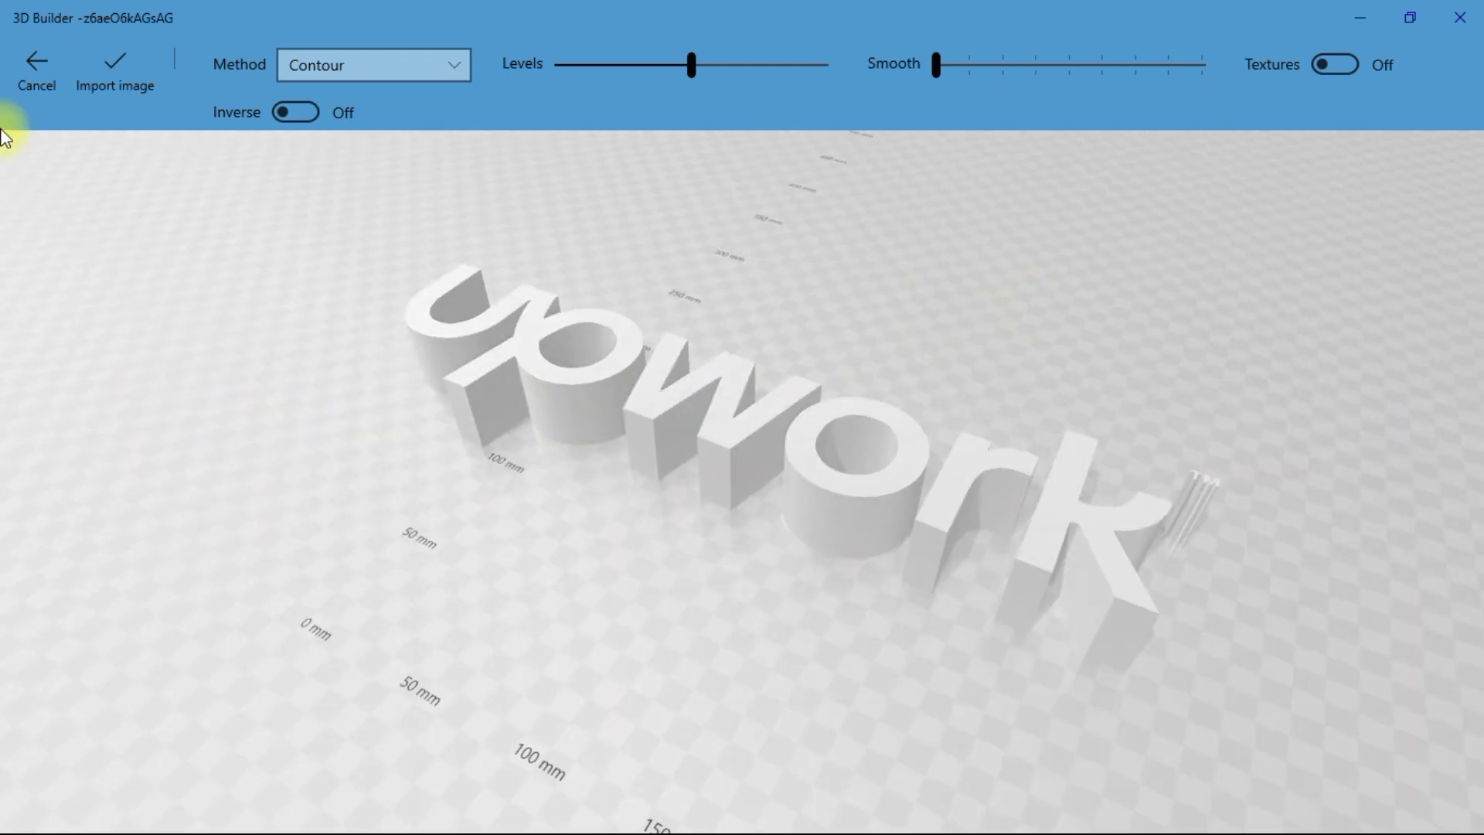
{"action": "left_click", "coordinate": [150, 86]}
Save the Upwork model as "tape" in OBJ format in the Documents > 3D Builder folder
{"action": "left_click", "coordinate": [35, 53]}
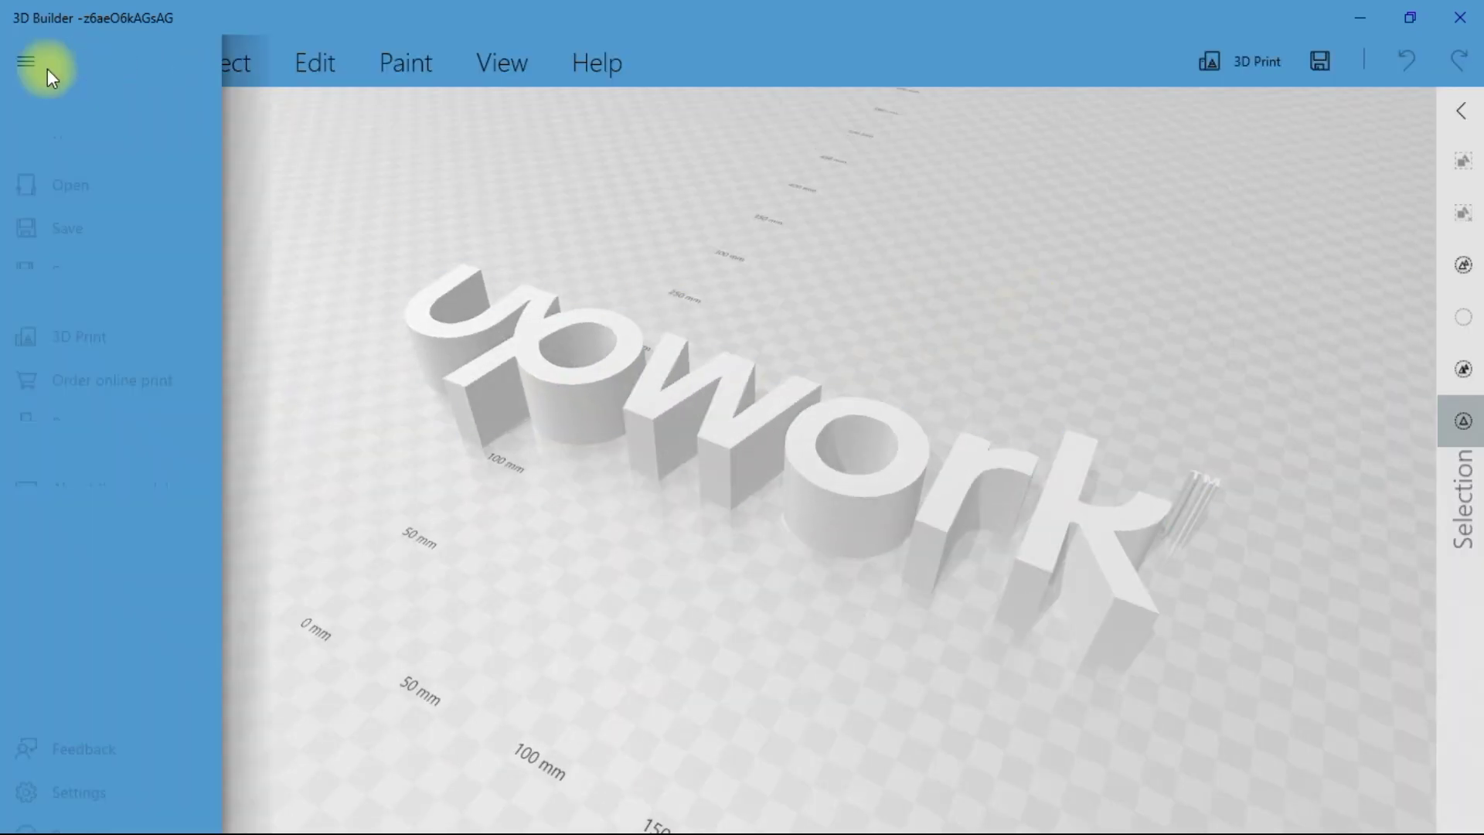
{"action": "left_click", "coordinate": [124, 258]}
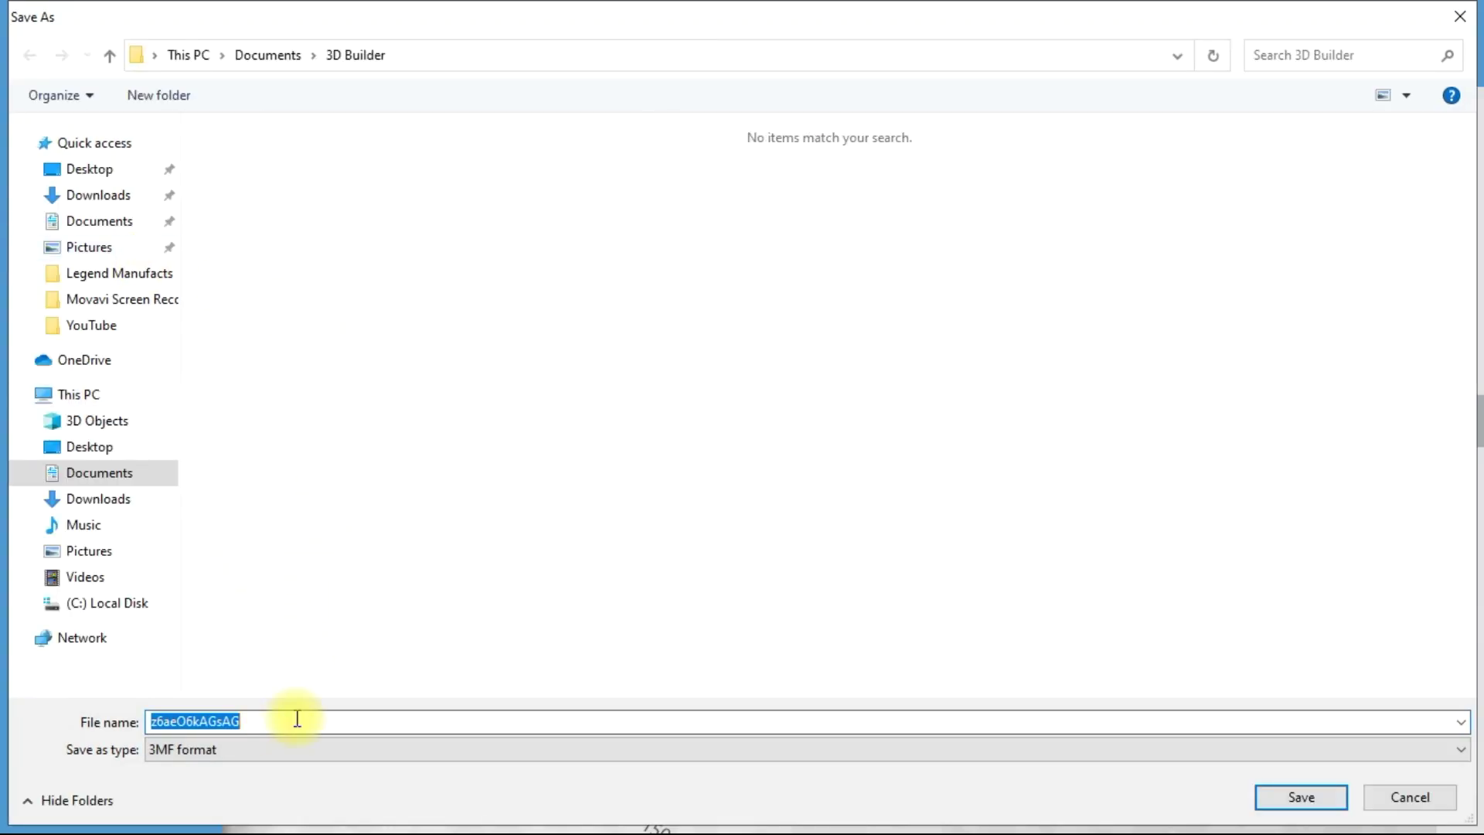
{"action": "type", "text": "tapw"}
{"action": "key", "text": "BackSpace"}
{"action": "type", "text": "e"}
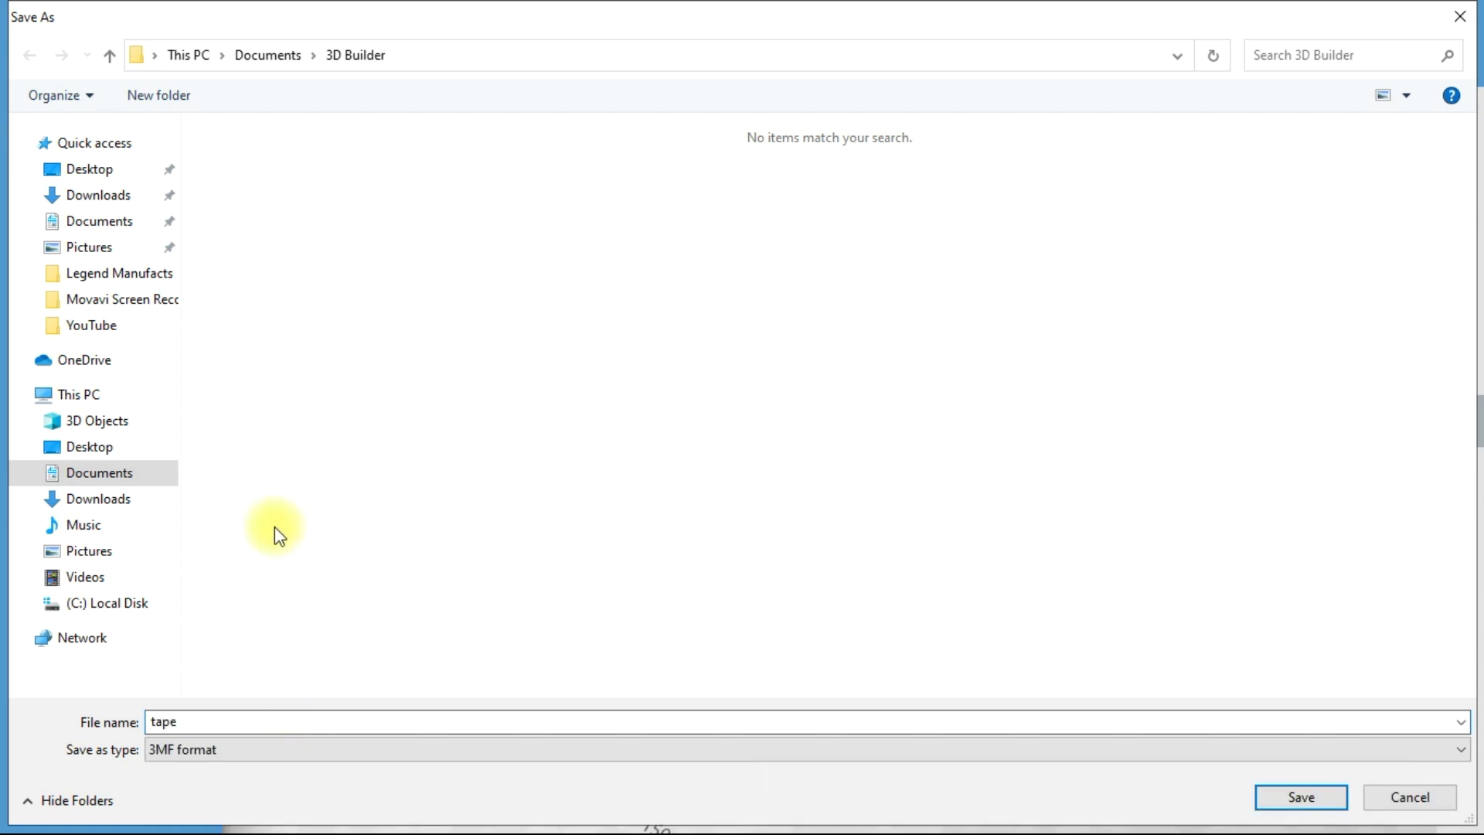
{"action": "left_click", "coordinate": [239, 765]}
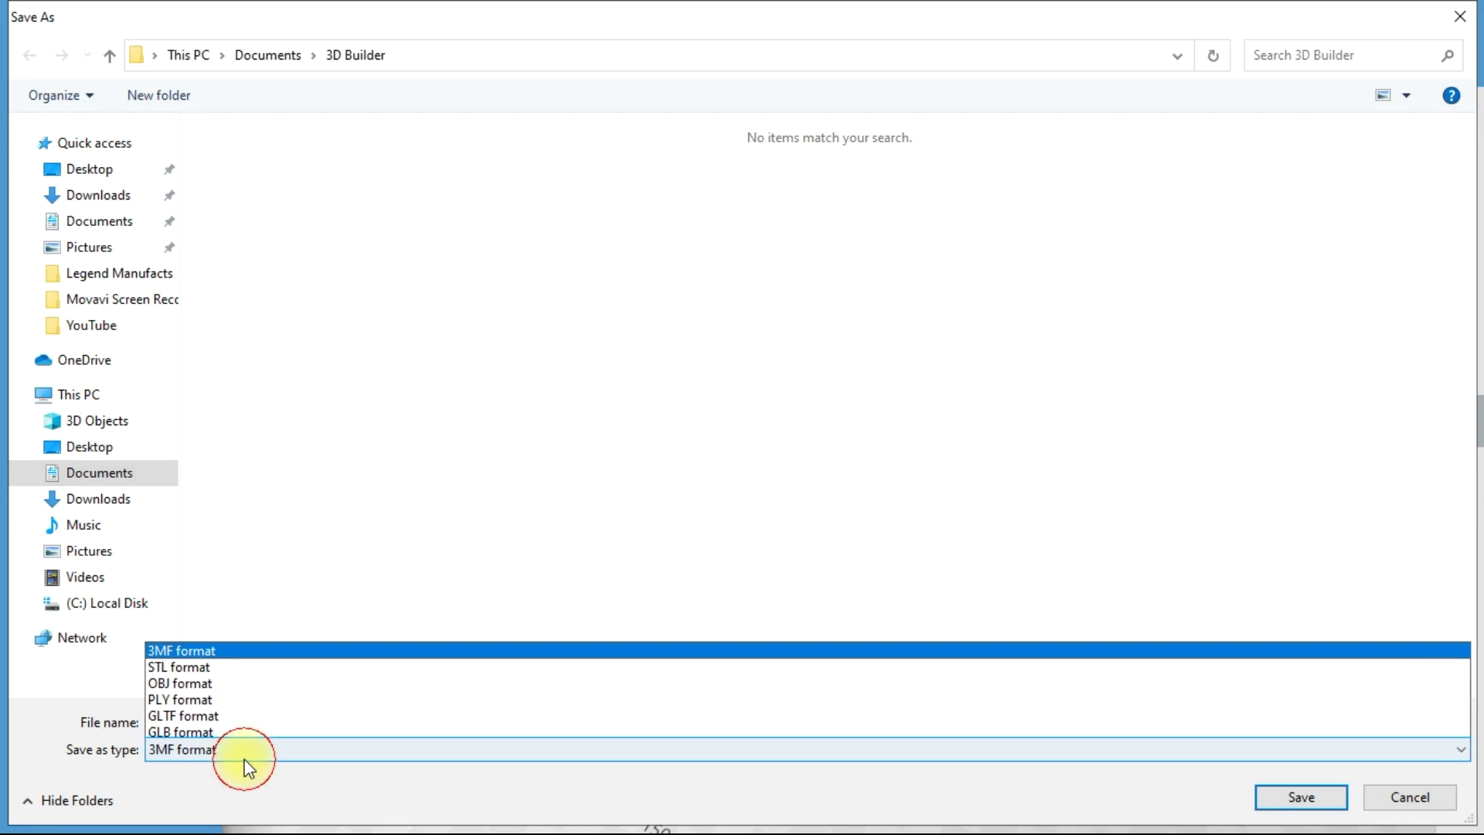
{"action": "left_click", "coordinate": [263, 680]}
{"action": "key", "text": "Return"}
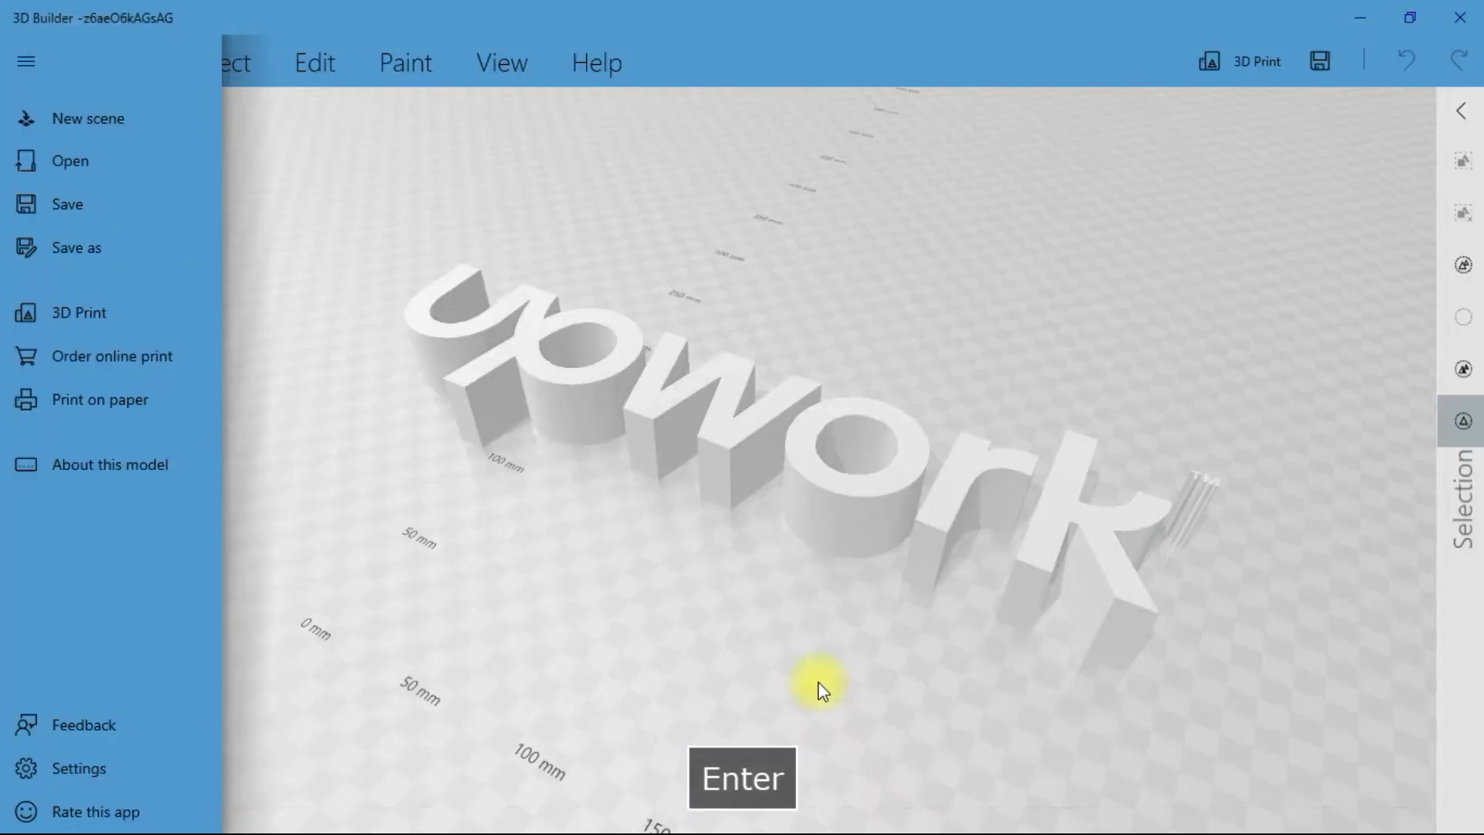
{"action": "left_click", "coordinate": [885, 497]}
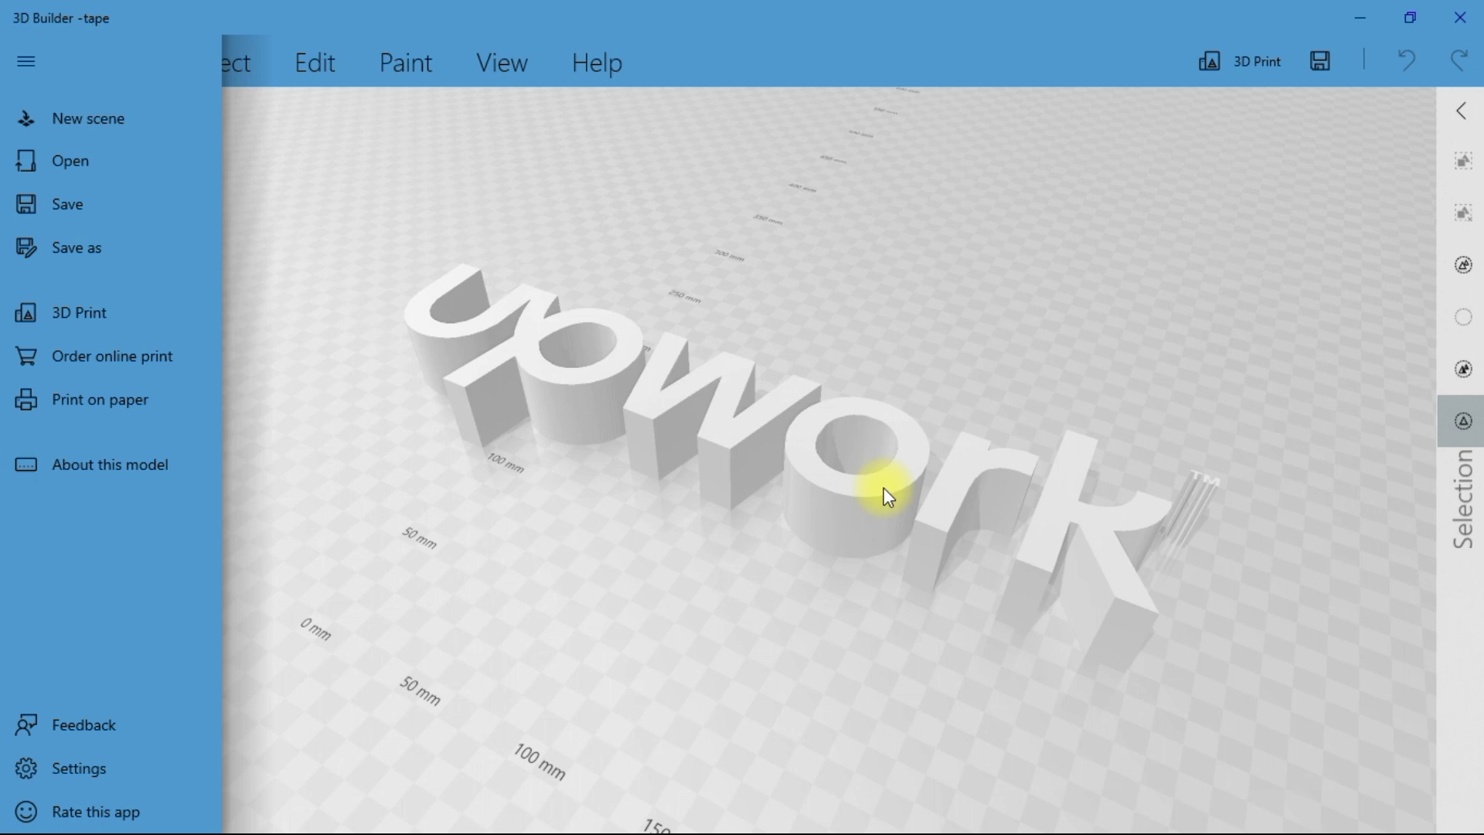
Switch to 3ds Max and select the "tape" OBJ file to import into the scene with the Twitter bird
{"action": "left_click", "coordinate": [739, 313]}
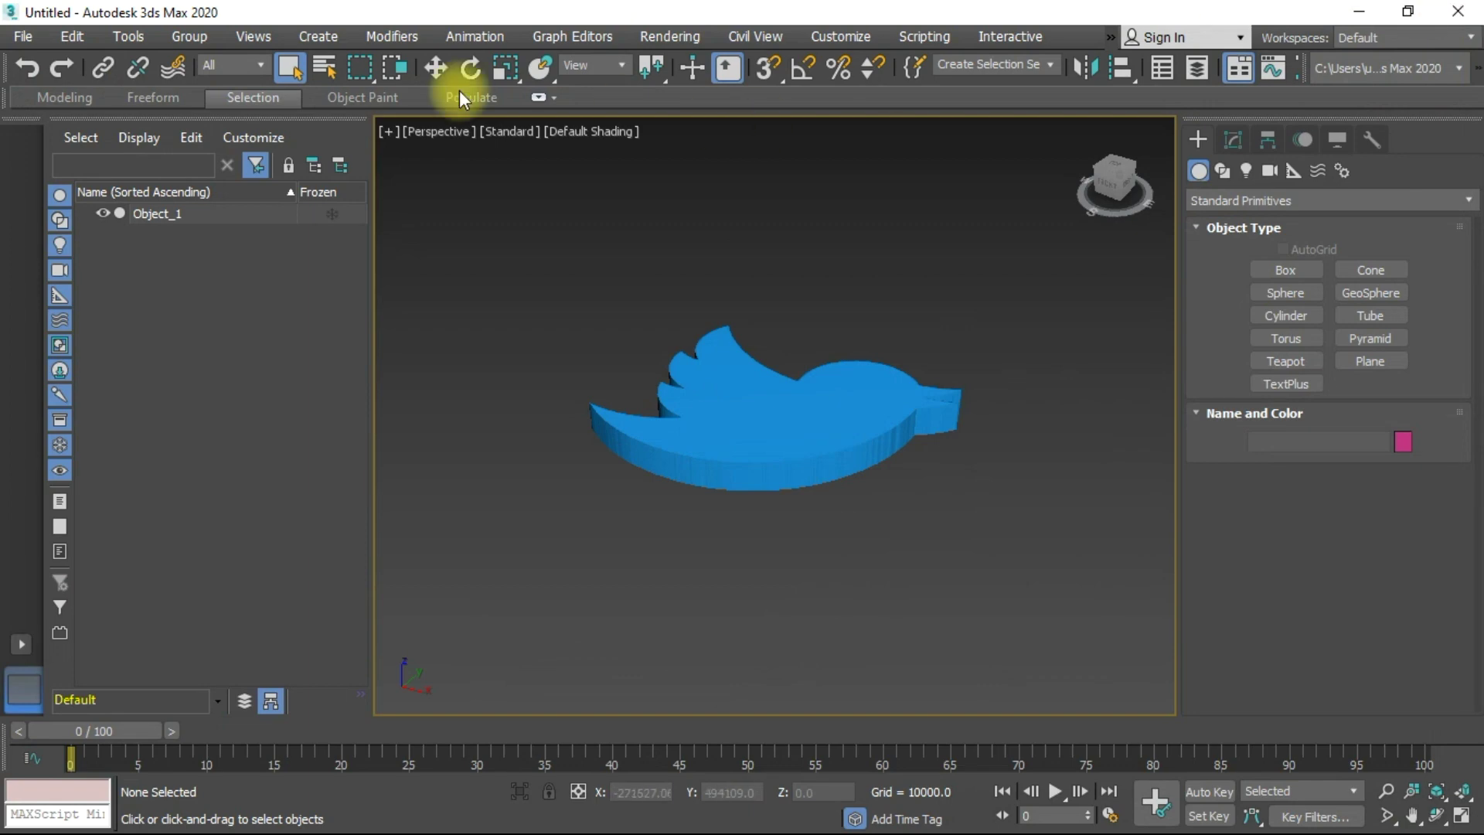
{"action": "left_click", "coordinate": [24, 39]}
{"action": "mouse_move", "coordinate": [100, 333]}
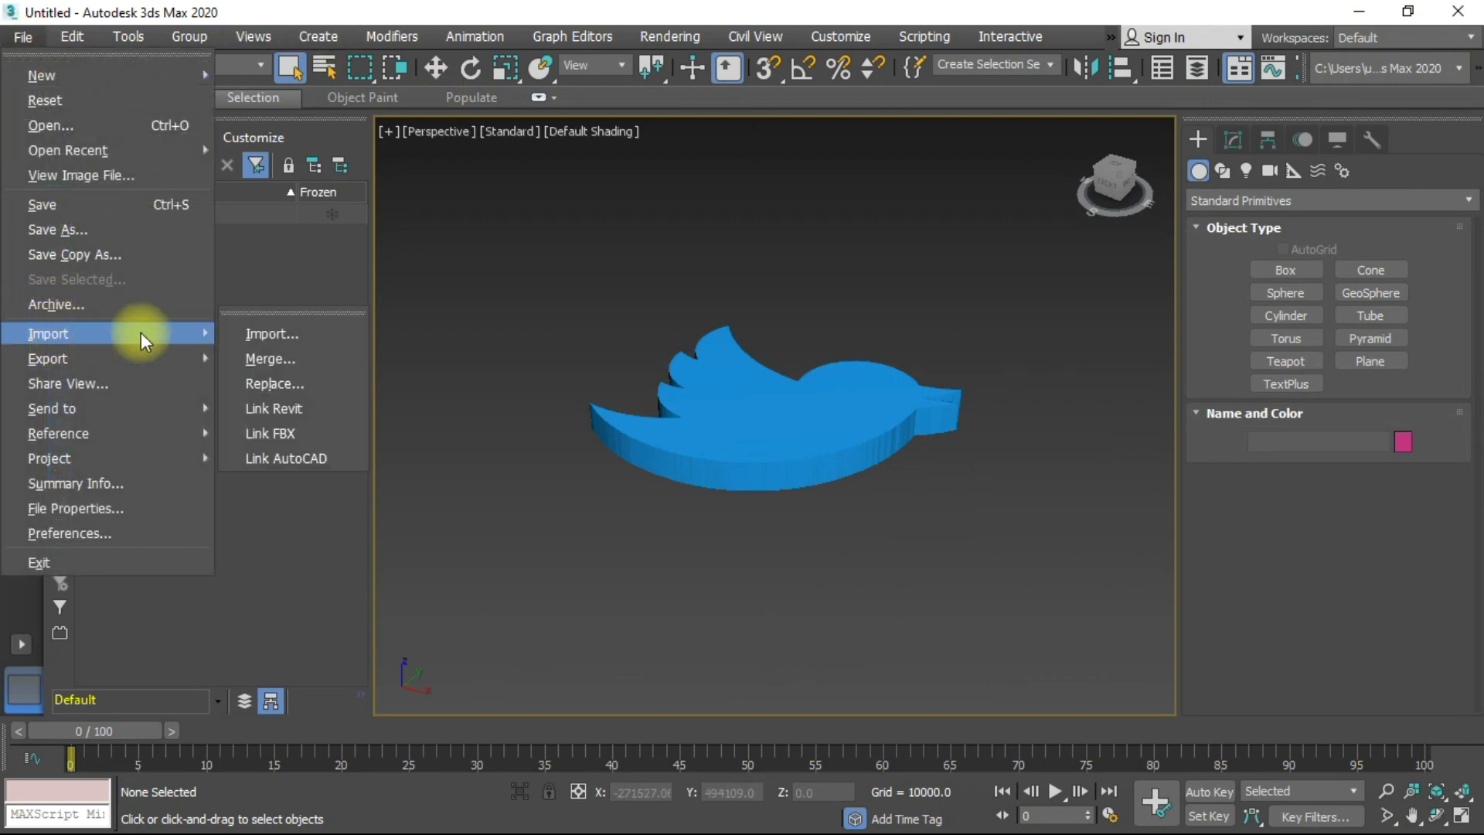
{"action": "left_click", "coordinate": [275, 340]}
{"action": "left_click", "coordinate": [396, 181]}
{"action": "key", "text": "Return"}
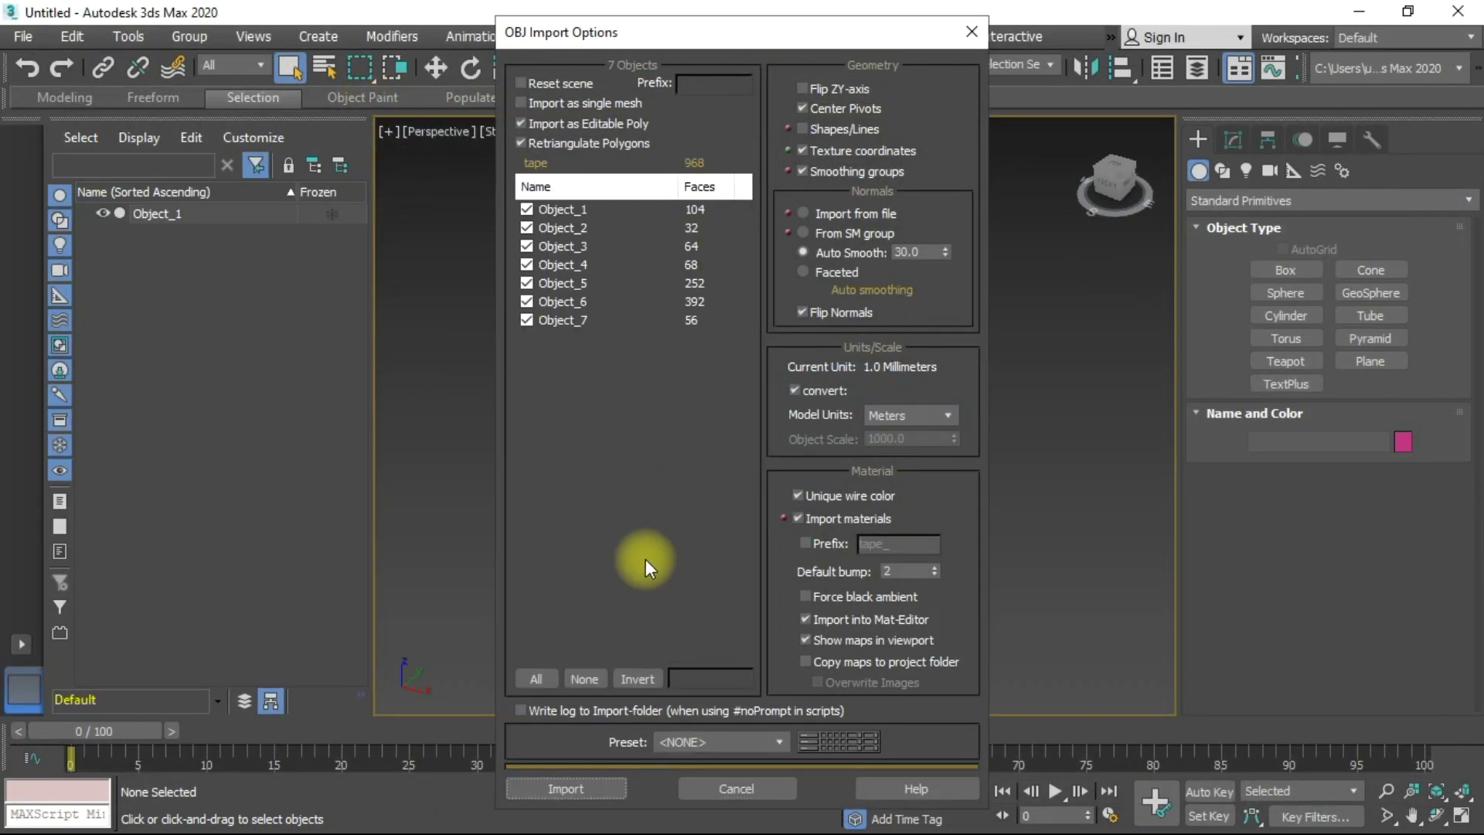
Import the Upwork letter objects with the current OBJ options, resolving the Object_1 name conflict with the new name Object_002
{"action": "left_click", "coordinate": [575, 785]}
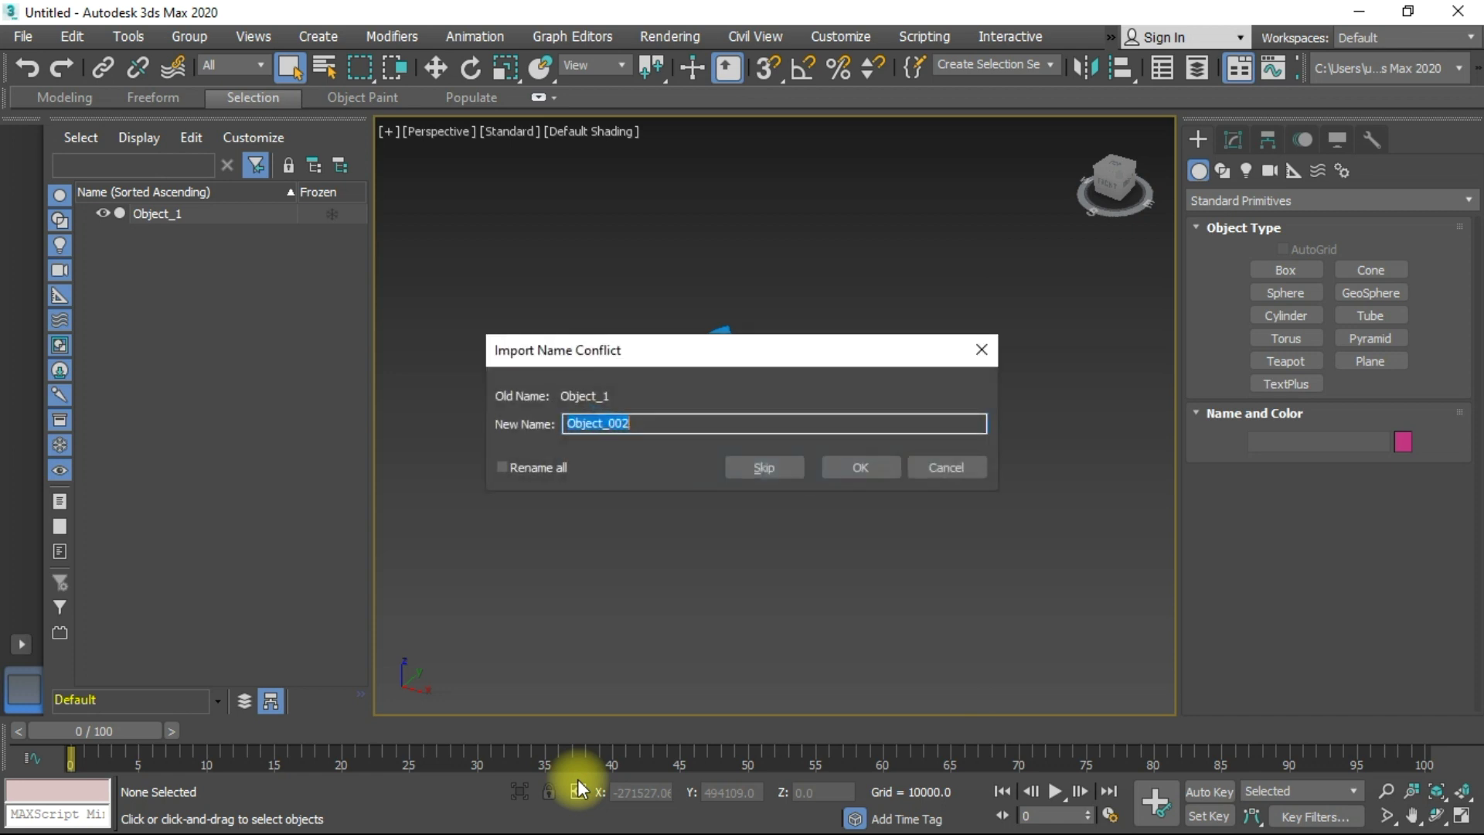
{"action": "left_click", "coordinate": [842, 476]}
{"action": "left_click", "coordinate": [901, 548]}
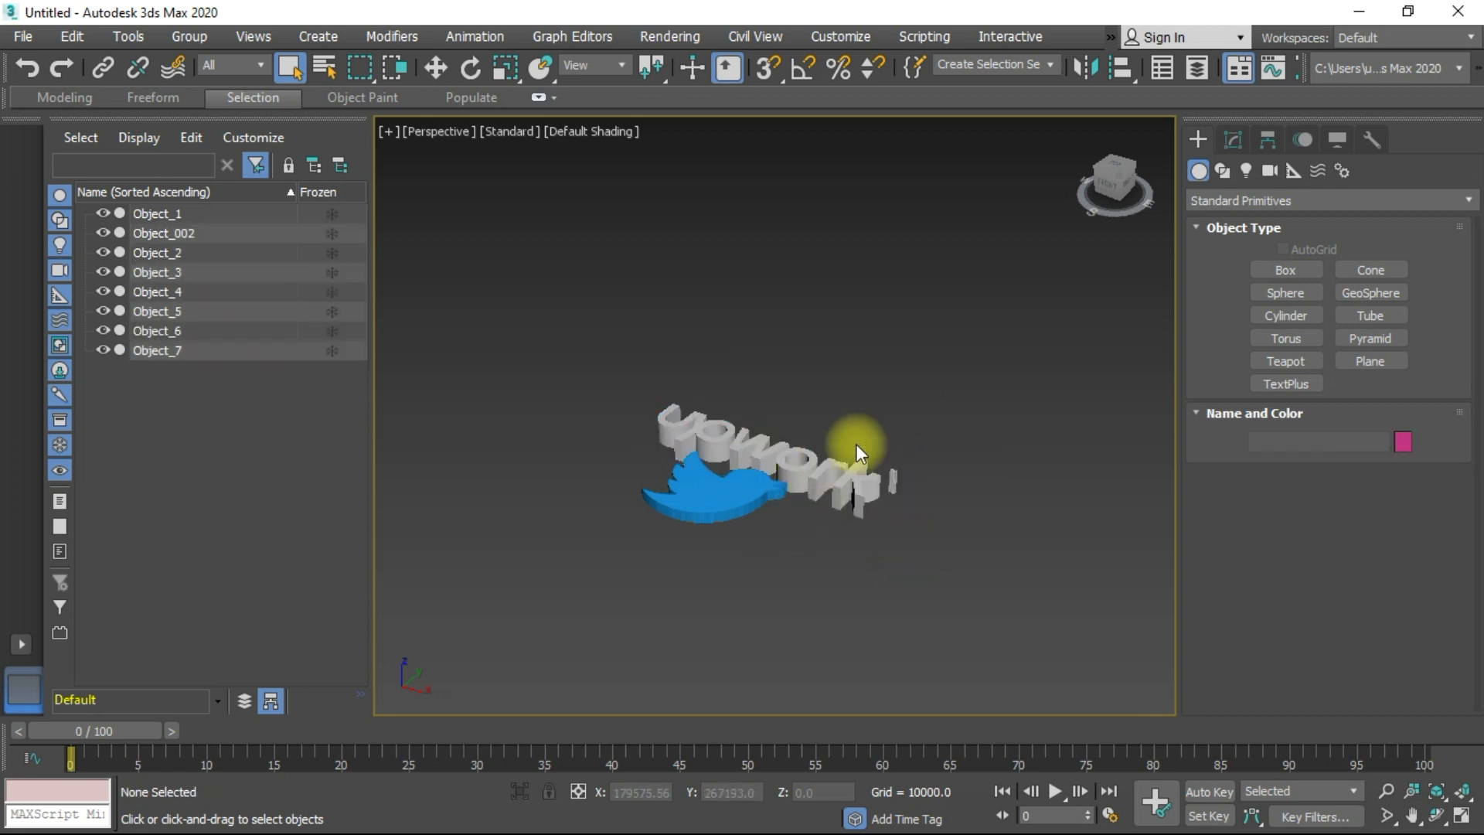
Examine the imported Upwork lettering and the Twitter bird up close from several angles in the Perspective viewport
{"action": "left_click_drag", "start_coordinate": [1114, 187], "coordinate": [957, 317]}
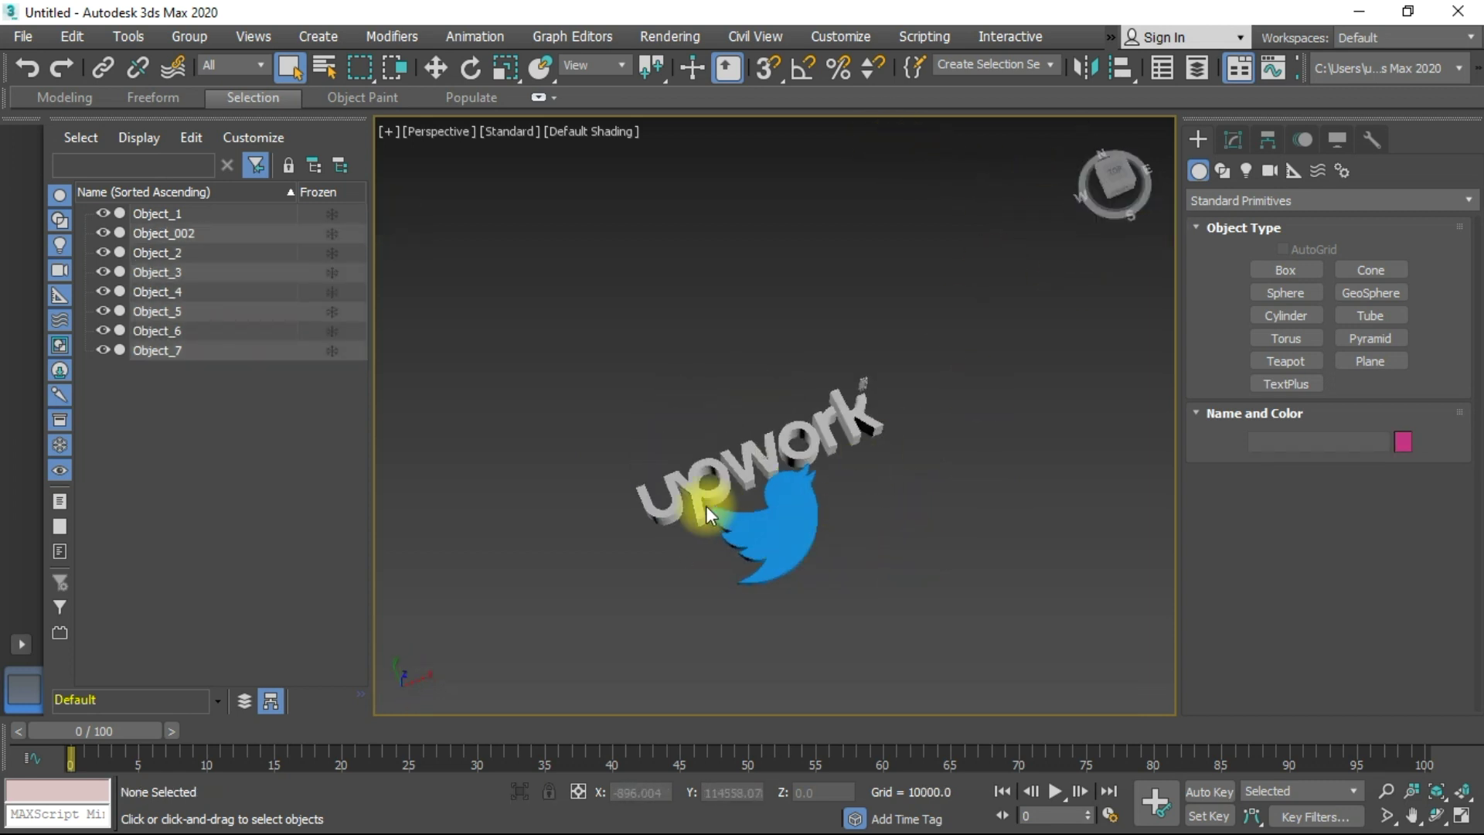
{"action": "scroll", "coordinate": [706, 505], "scroll_direction": "up", "scroll_amount": 3}
{"action": "scroll", "coordinate": [820, 410], "scroll_direction": "up", "scroll_amount": 3}
{"action": "left_click_drag", "start_coordinate": [1132, 187], "coordinate": [1116, 182]}
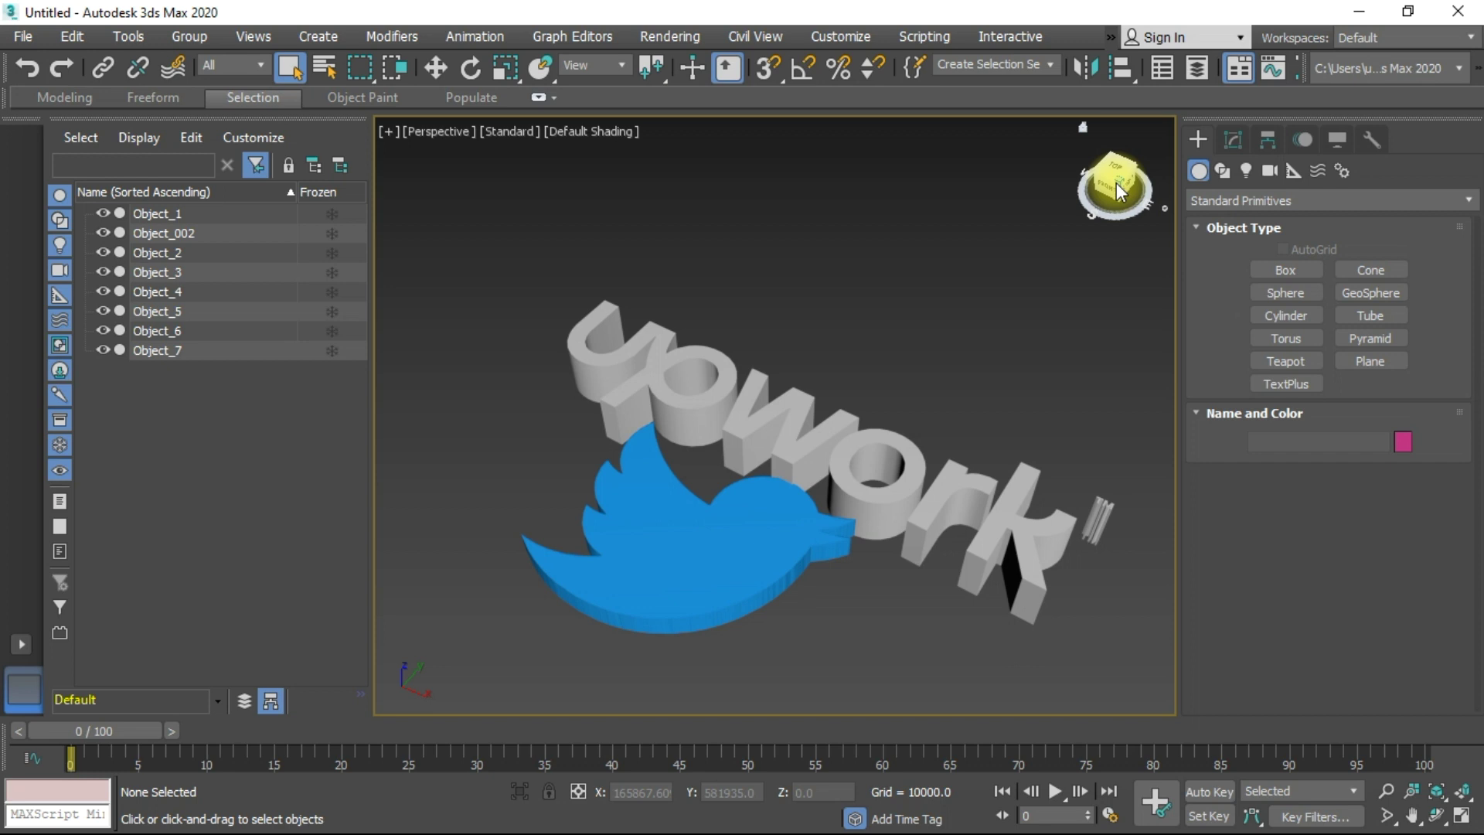
{"action": "left_click", "coordinate": [1116, 182]}
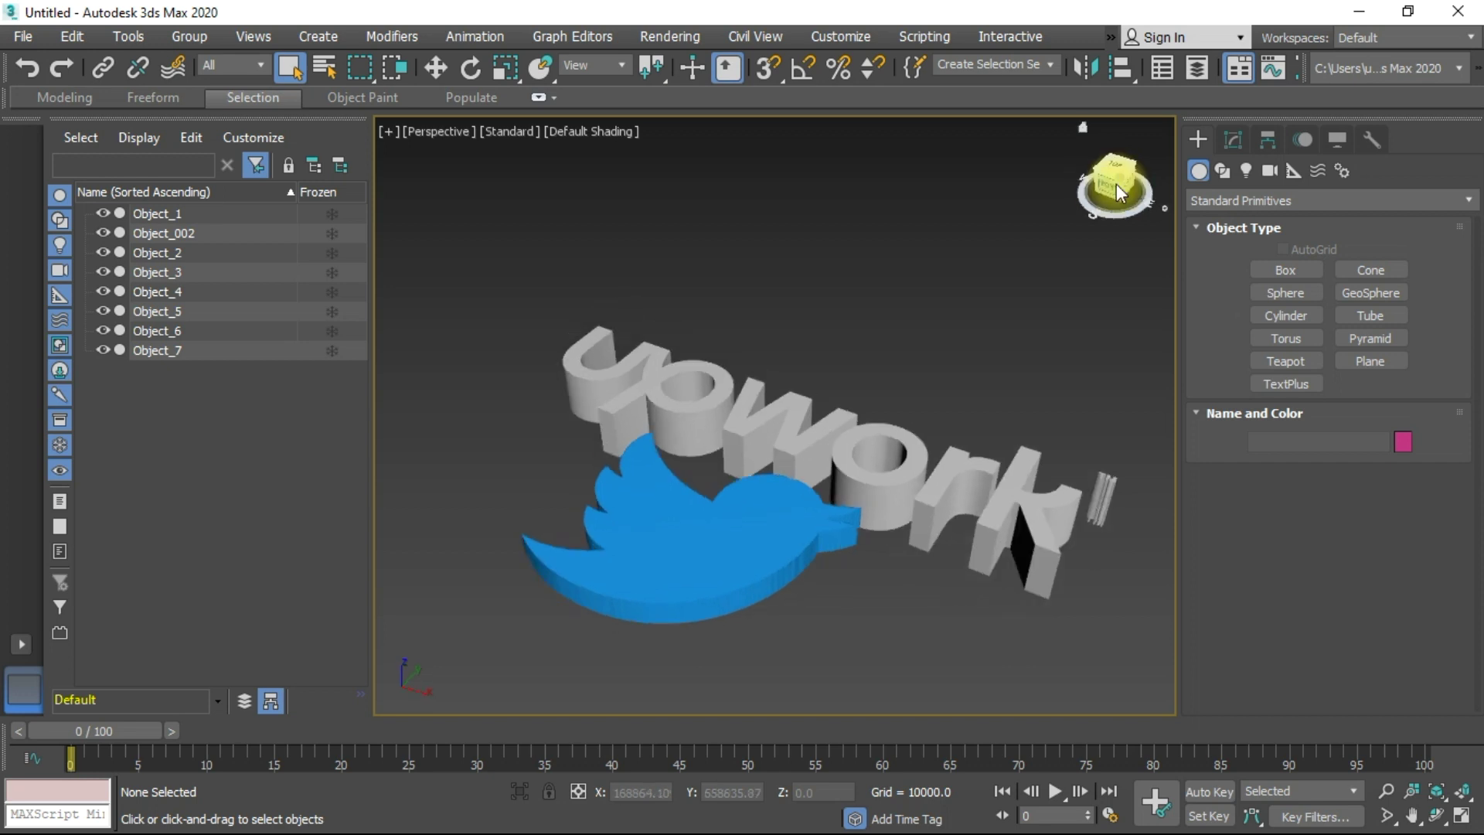